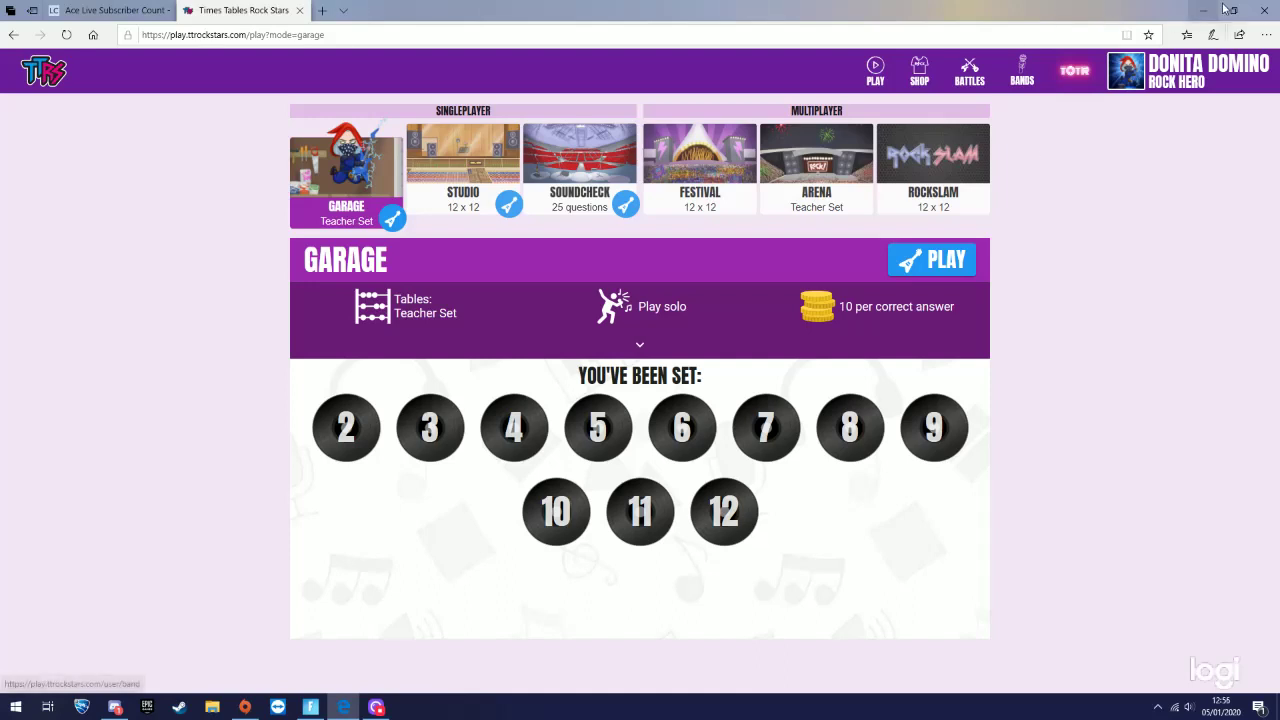
Launch the Garage solo round on the teacher-set tables with the blue PLAY button
left_click(922, 255)
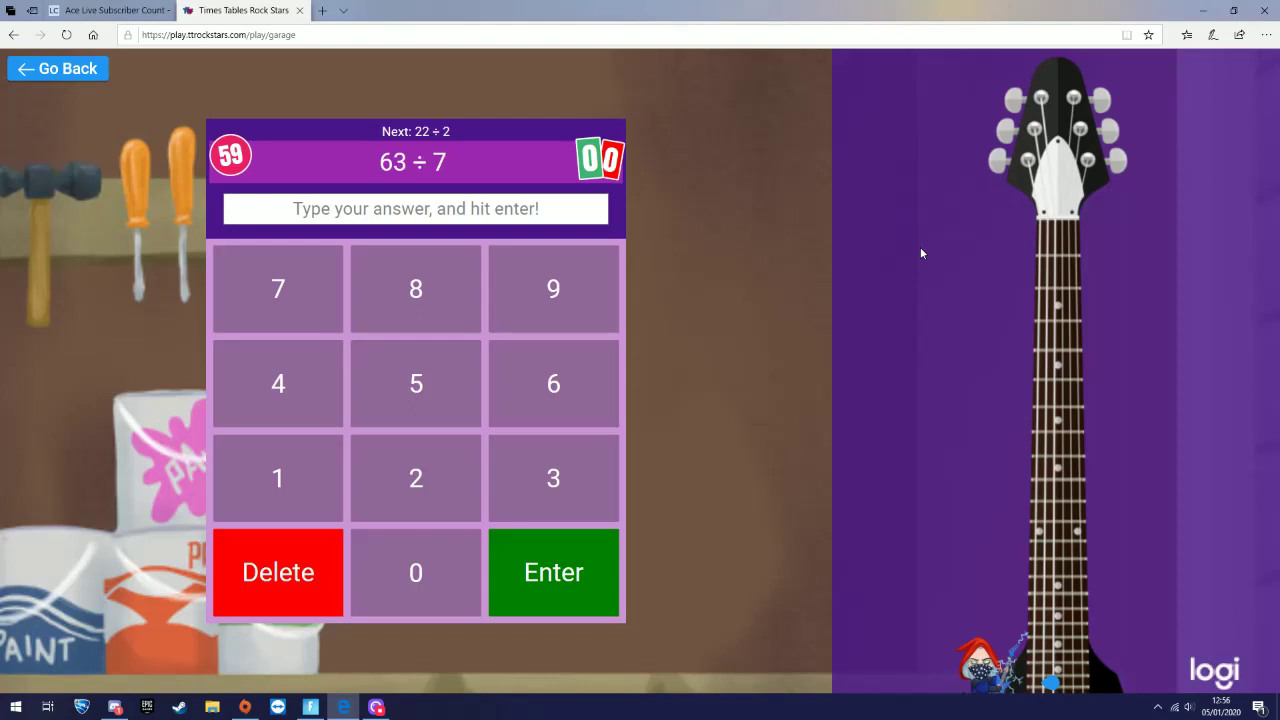
type("9")
Answer 63 ÷ 7 through 5 × 7 (9, 11, 50, 120, 18, 21, 20, 35)
key("Return")
type("11")
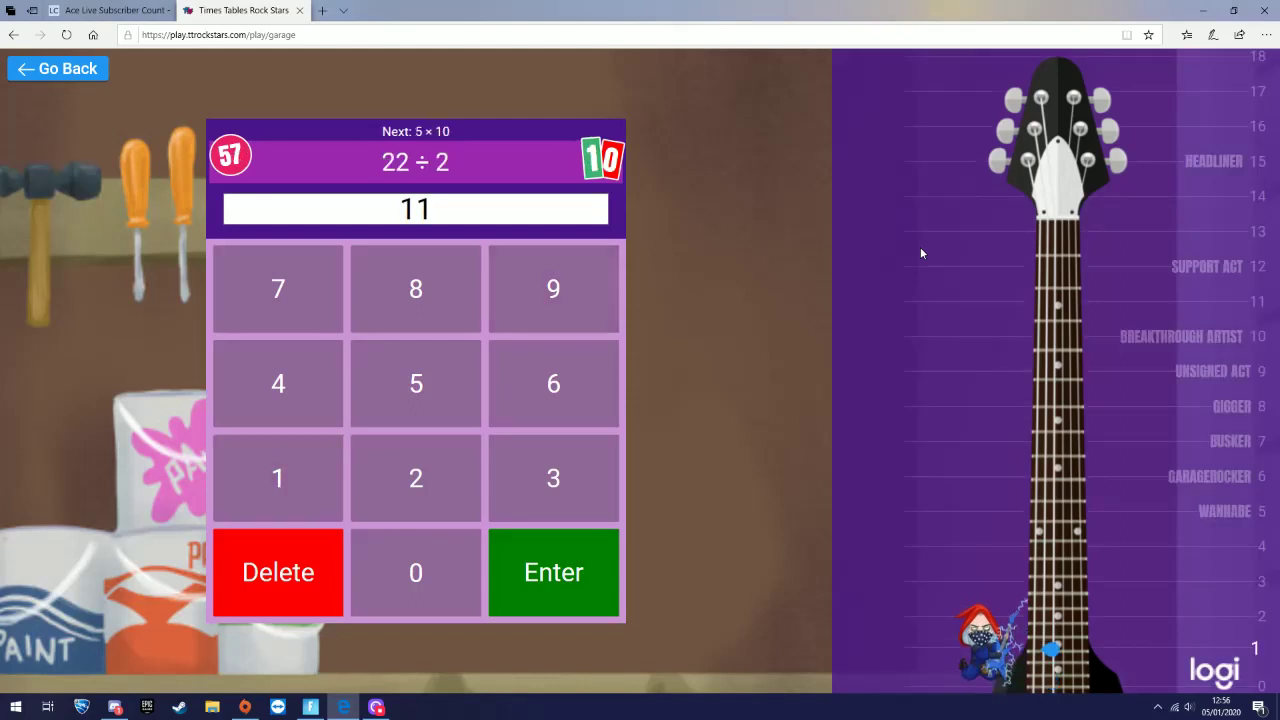
key("Return")
type("50")
key("Return")
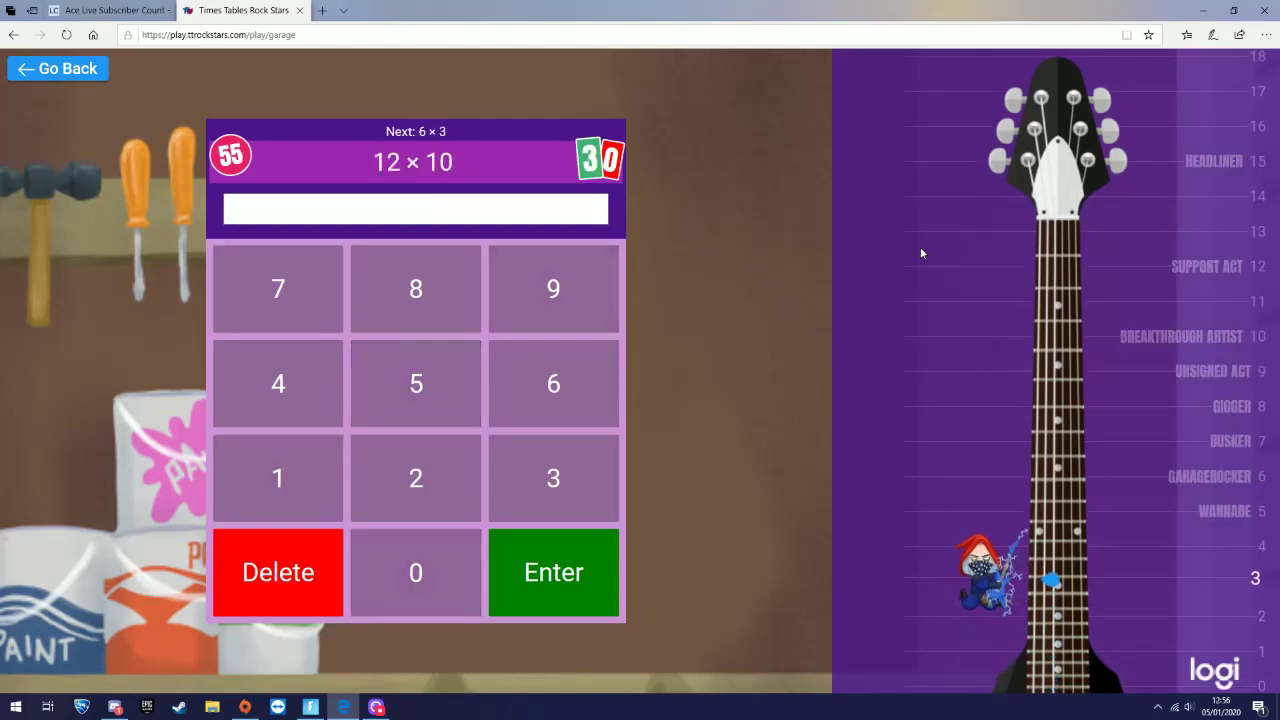
type("120")
key("Return")
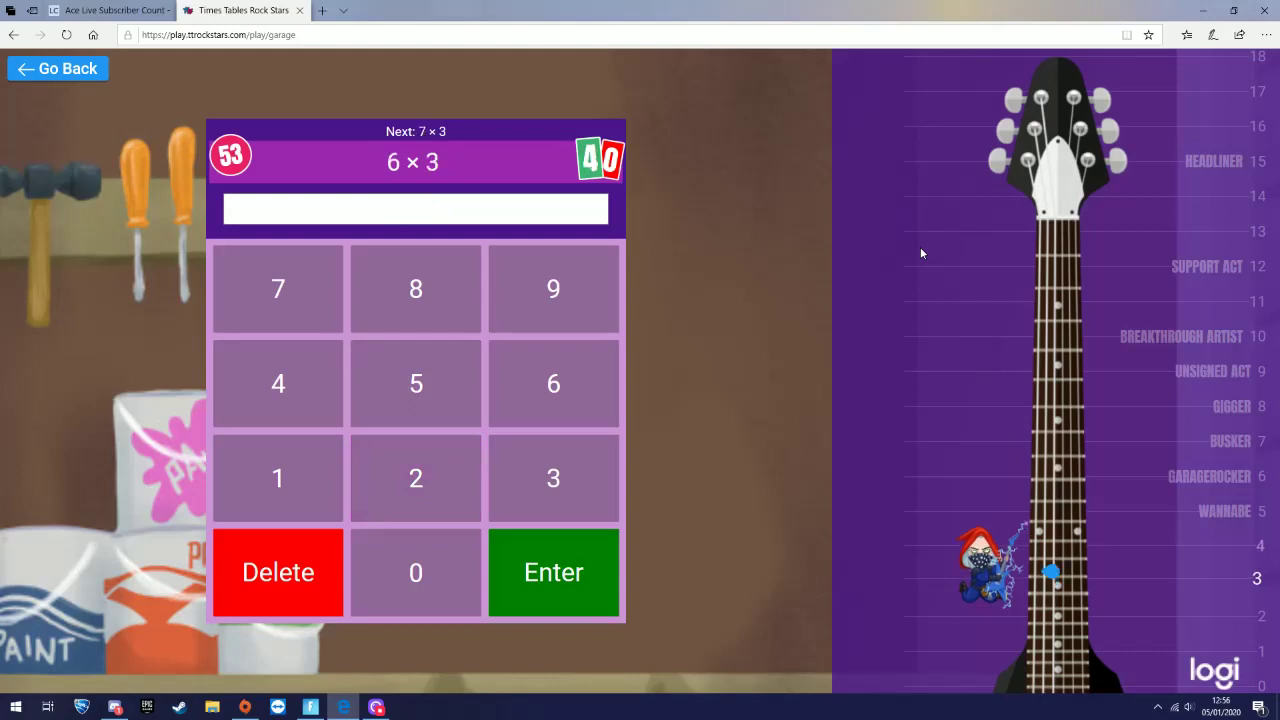
key("Return")
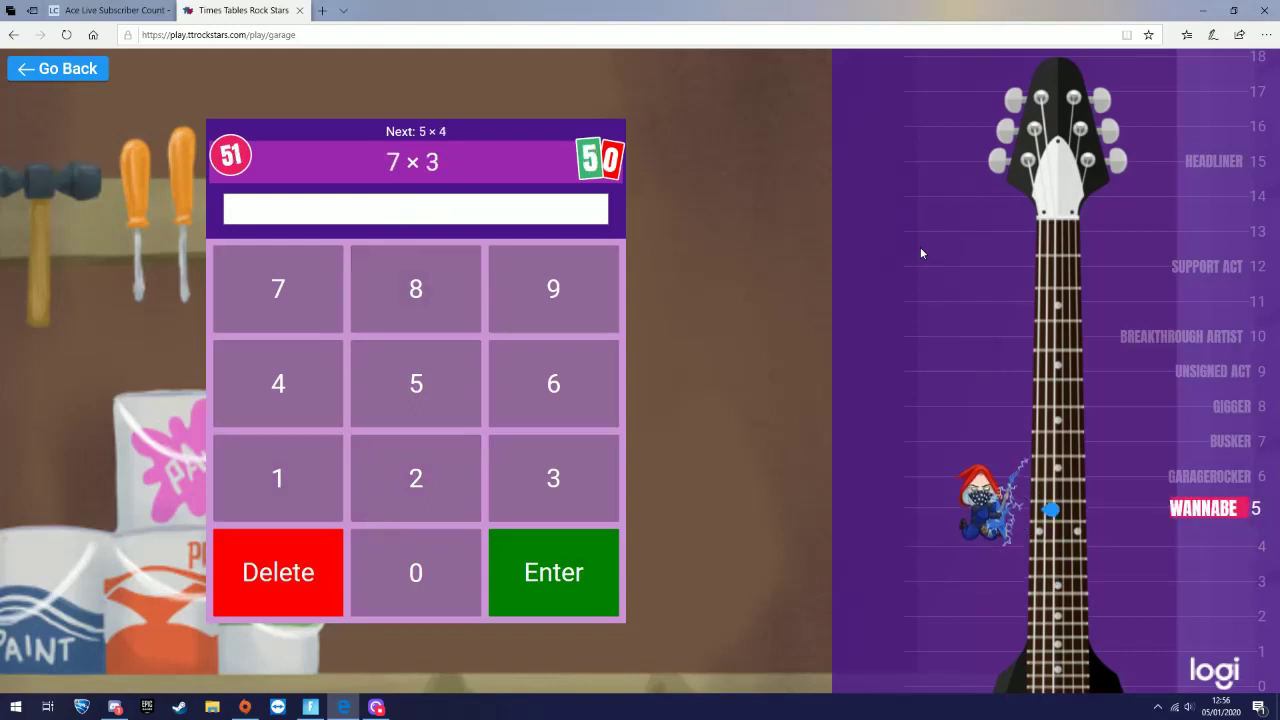
type("21")
key("Return")
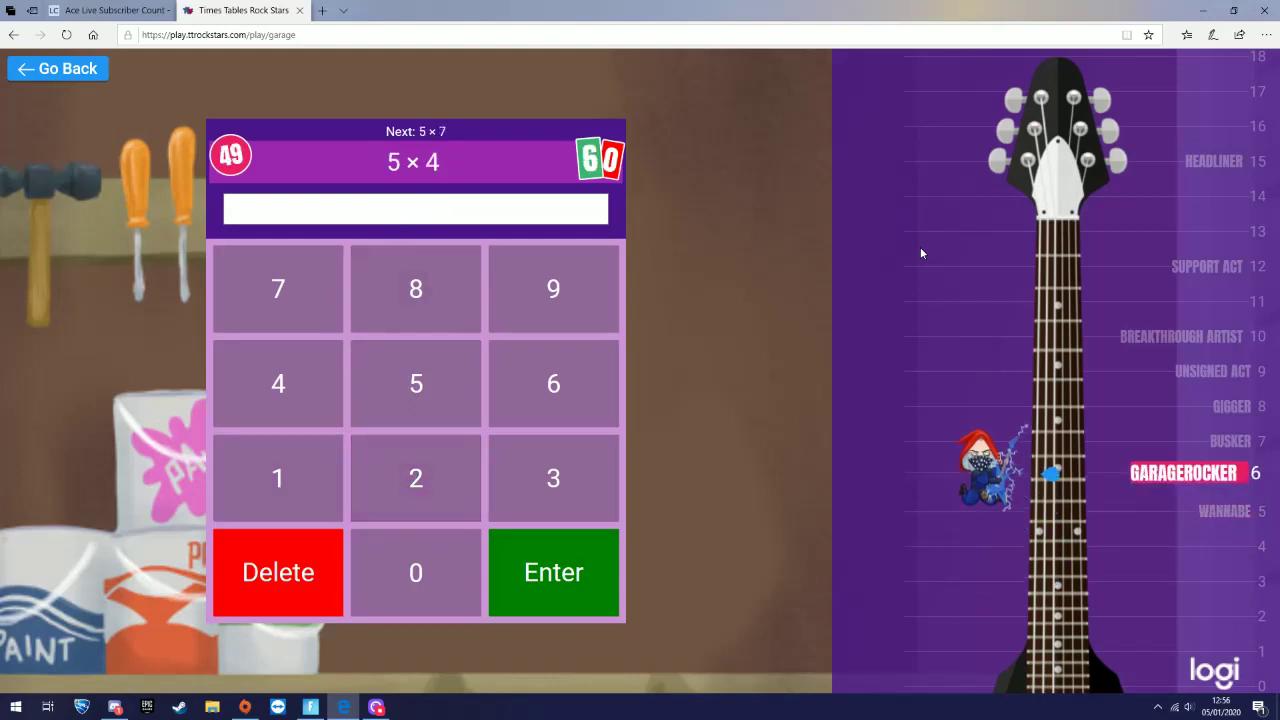
type("20")
key("Return")
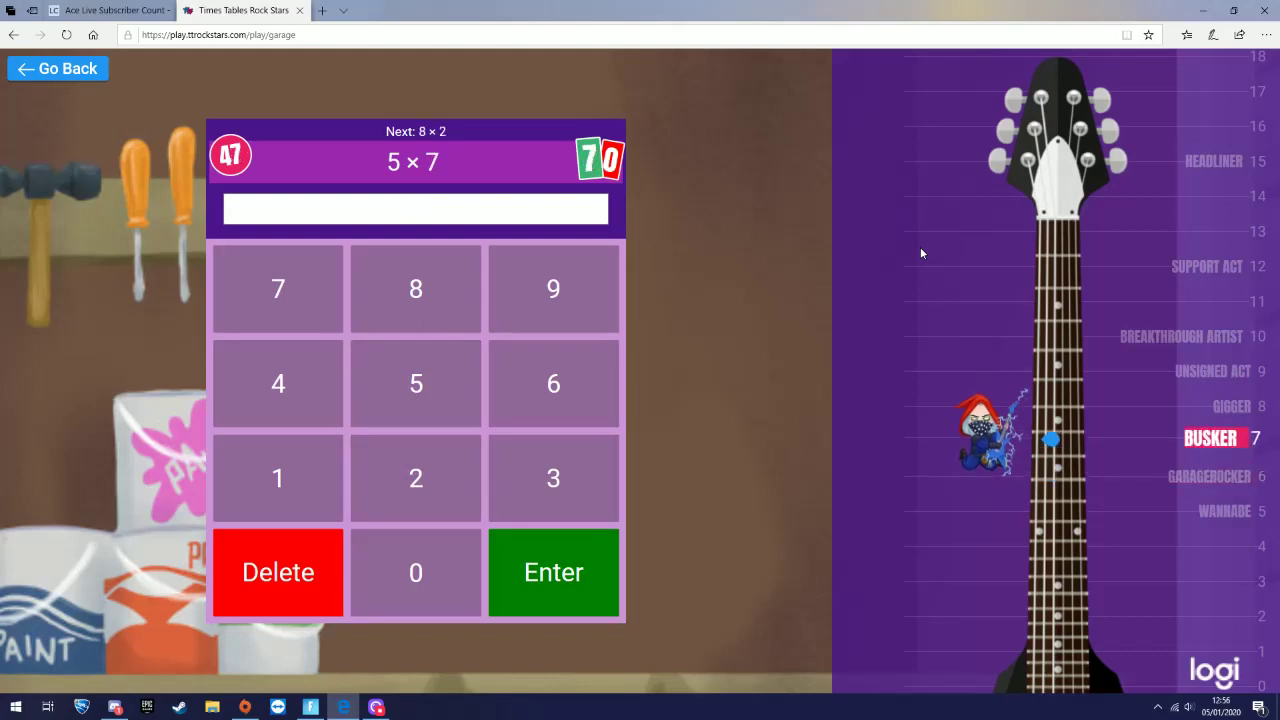
type("35")
key("Return")
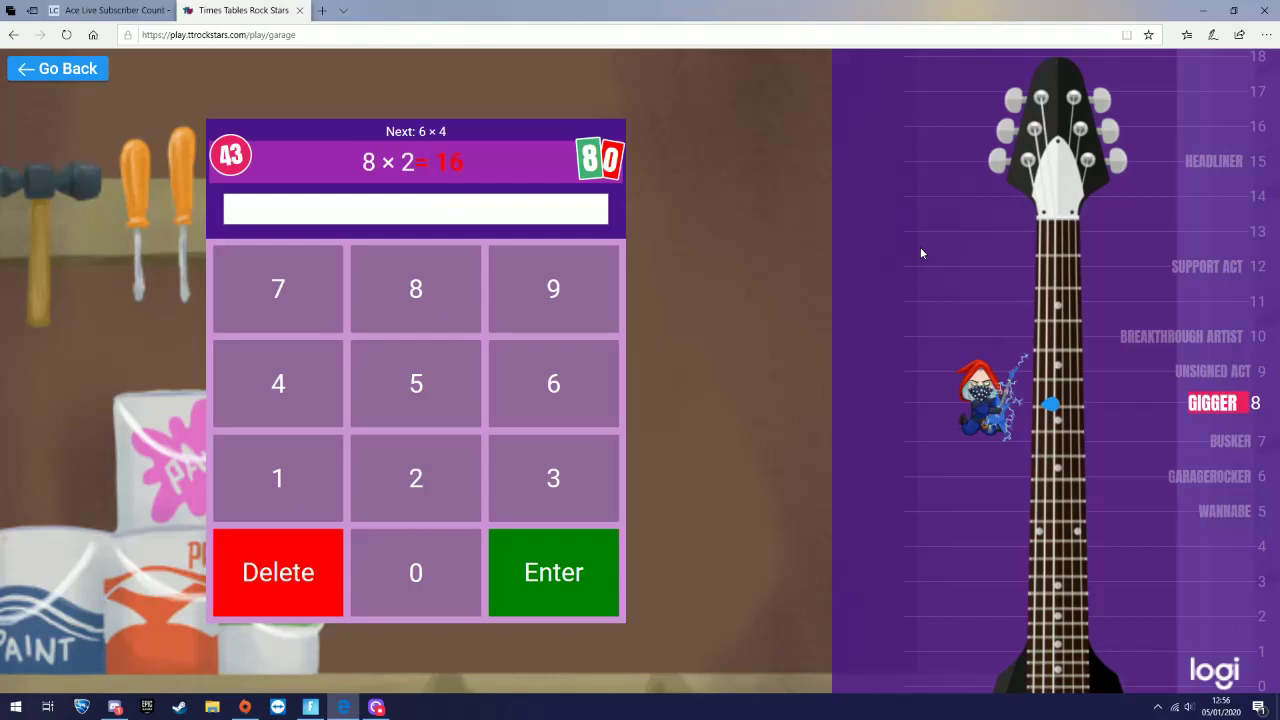
type("24")
Answer 6 × 4, 90 ÷ 9, 11 × 11, 9 × 2, 90 ÷ 10 and 48 ÷ 4
key("Return")
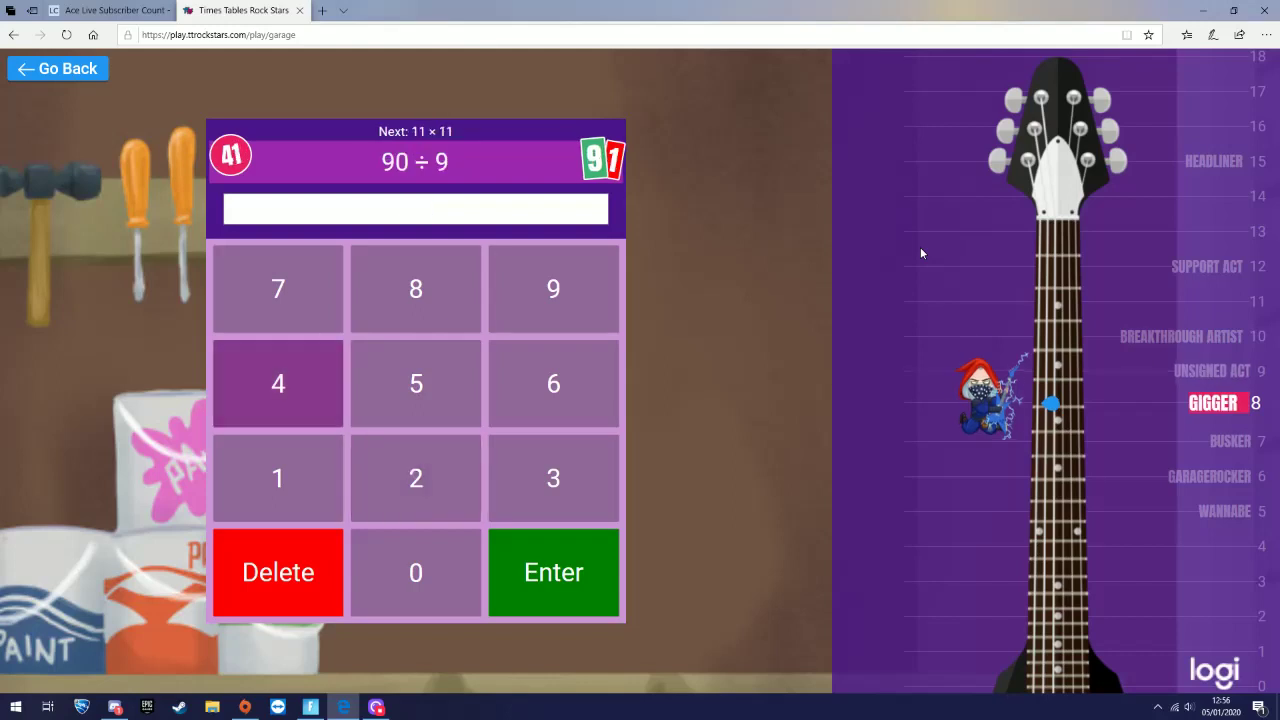
type("10")
key("Return")
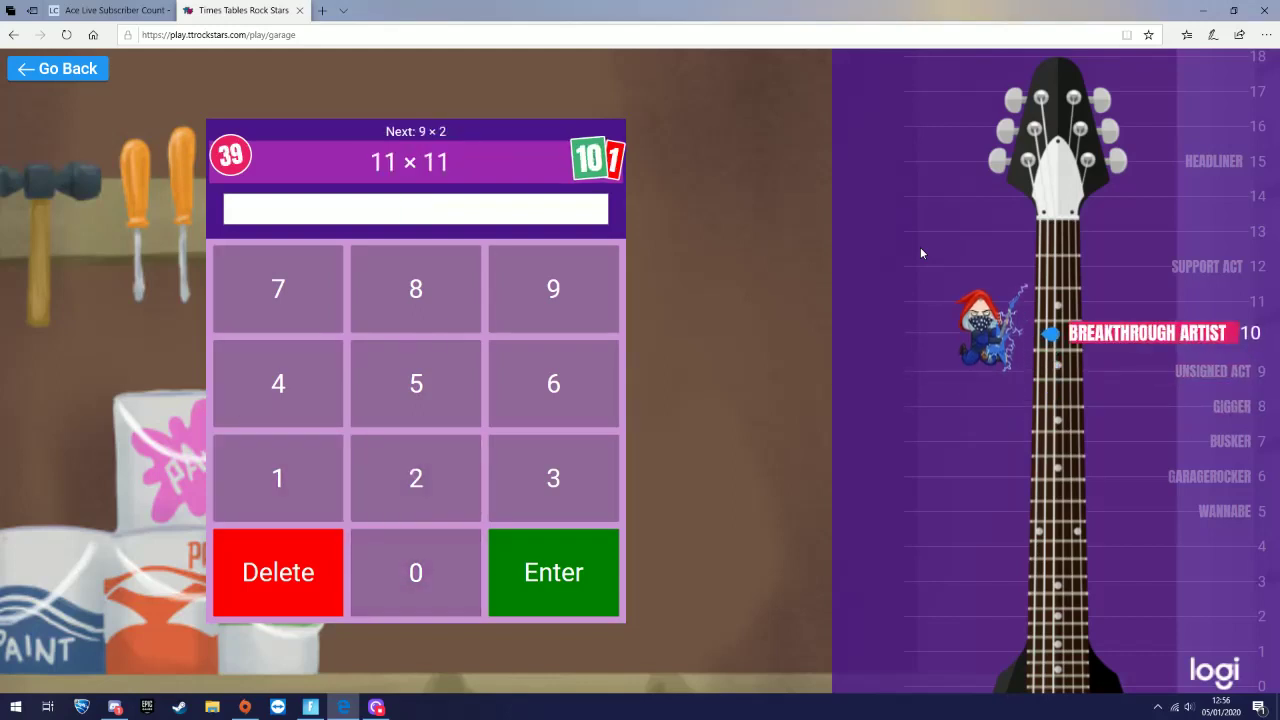
type("121")
key("Return")
type("1")
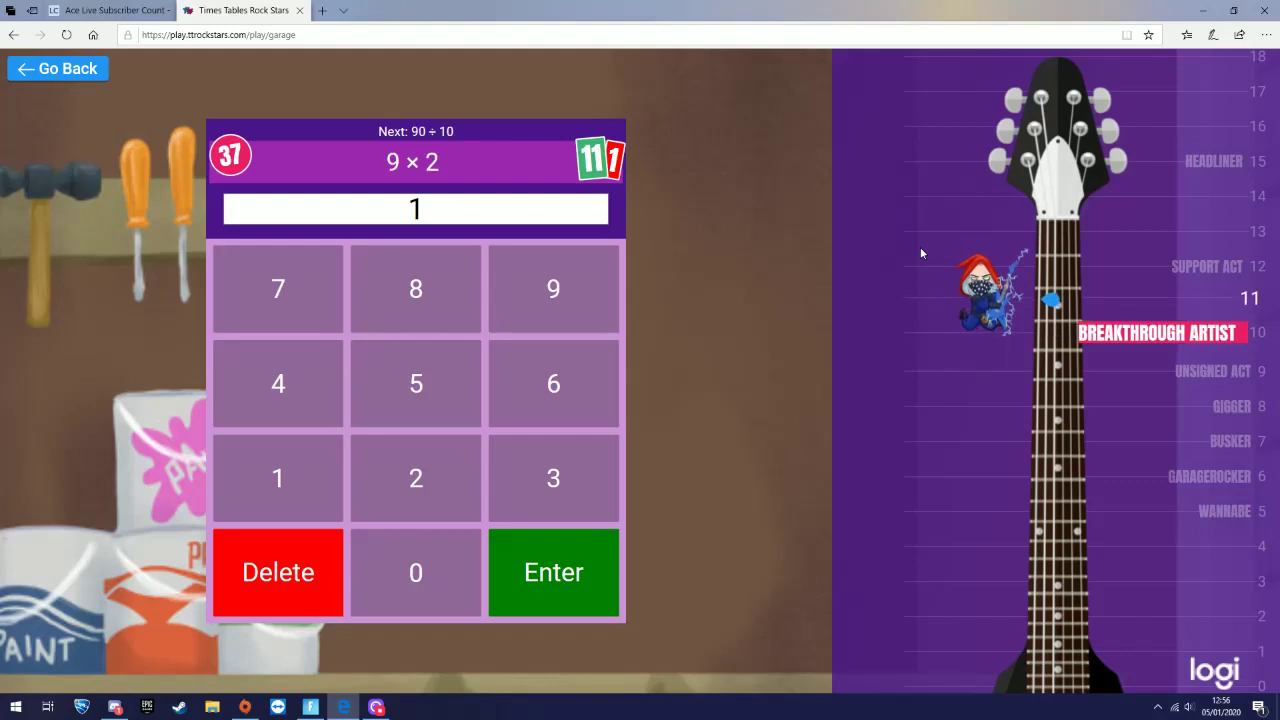
type("8")
key("Return")
type("9")
key("Return")
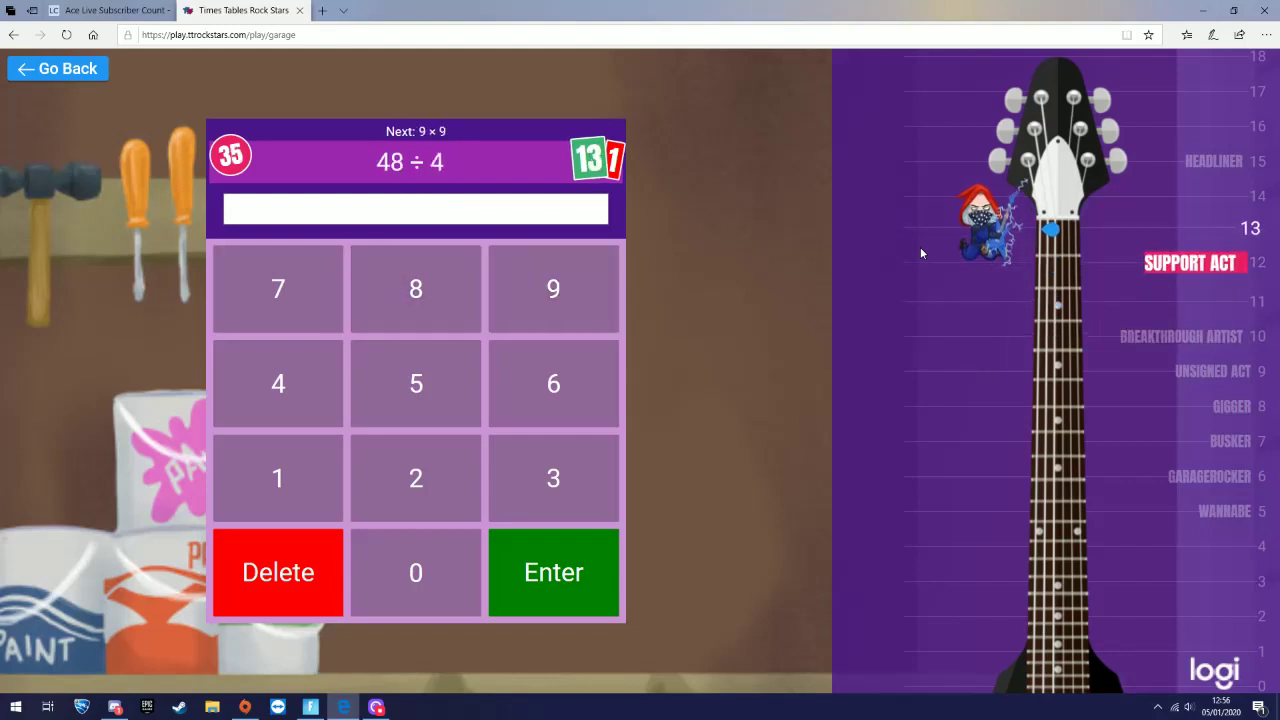
type("12")
key("Return")
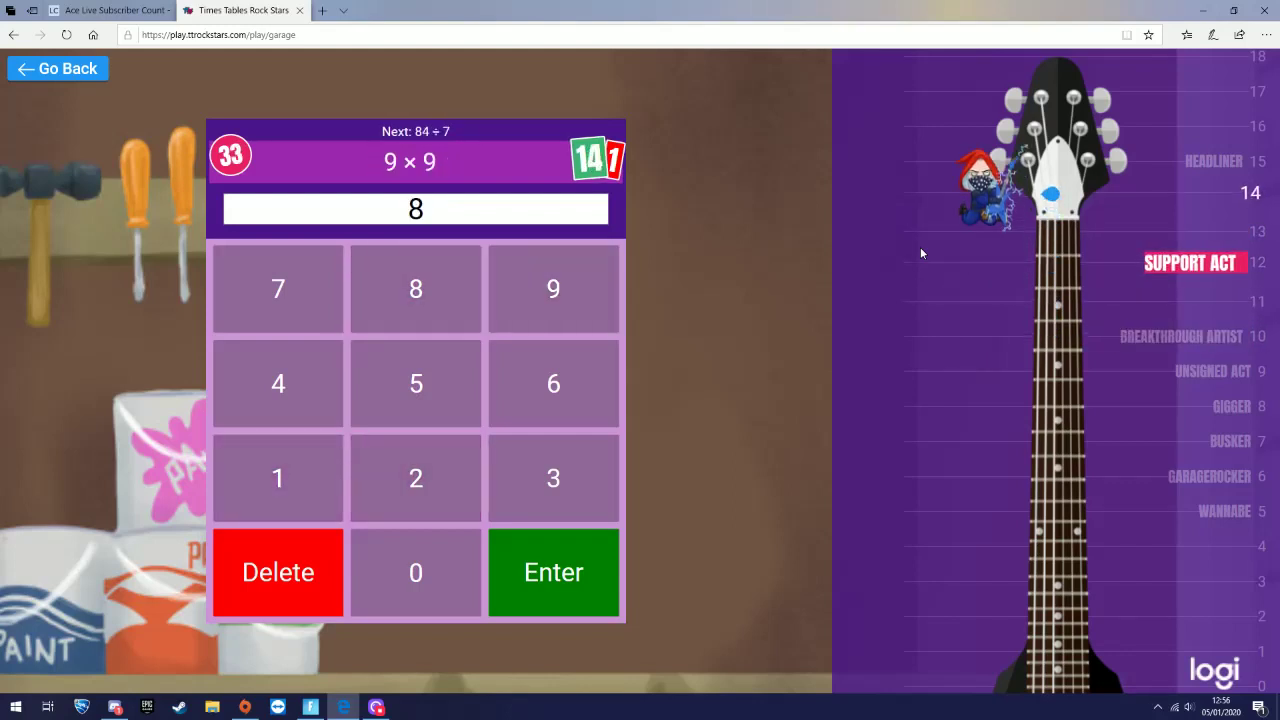
type("1122")
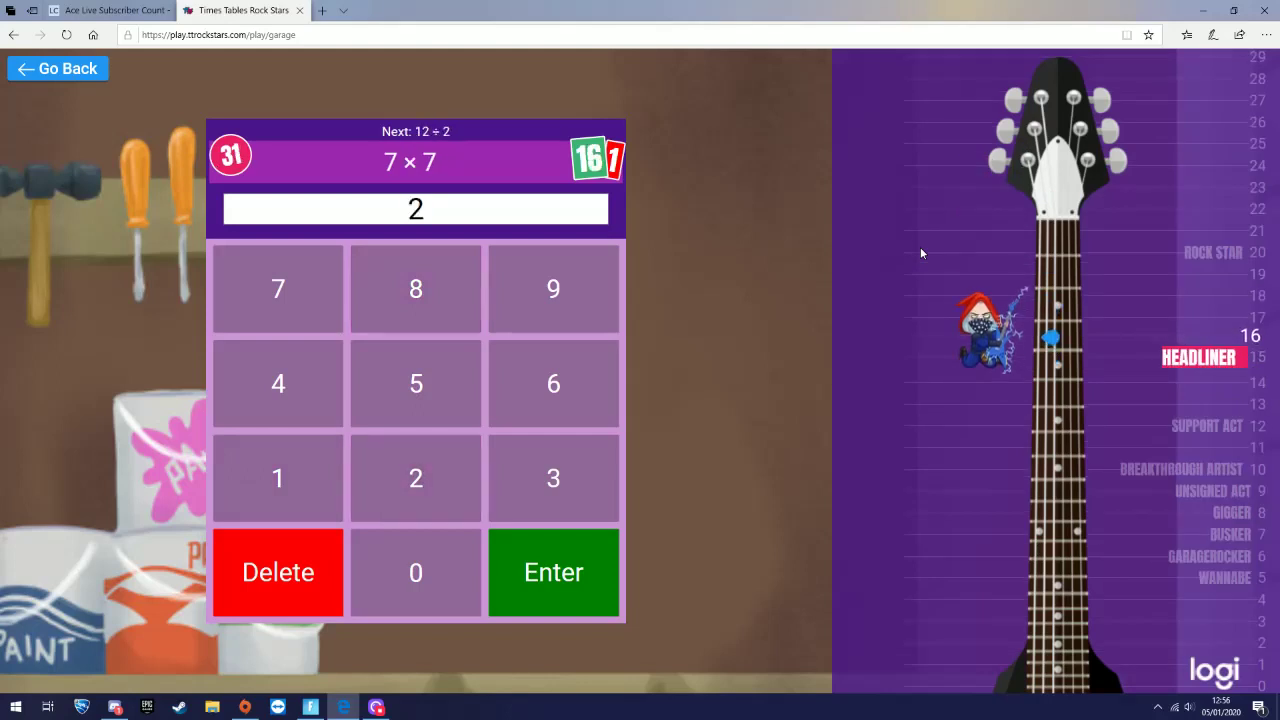
type("49")
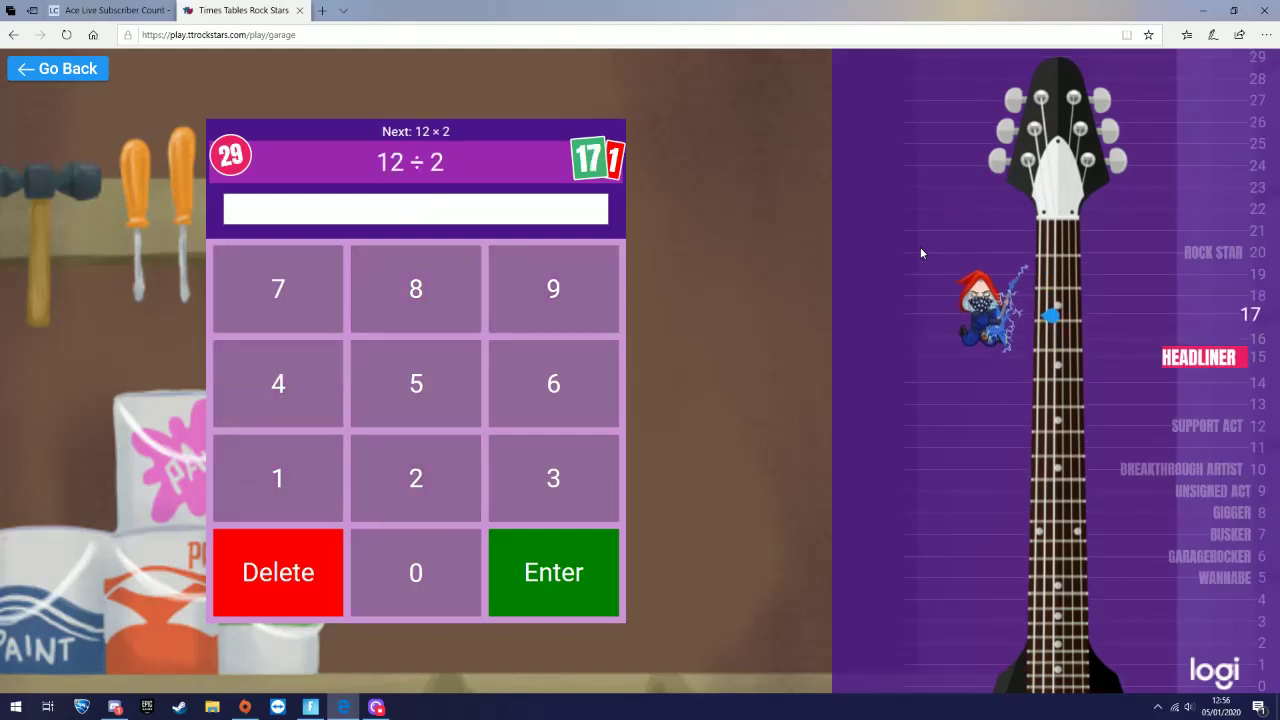
type("6")
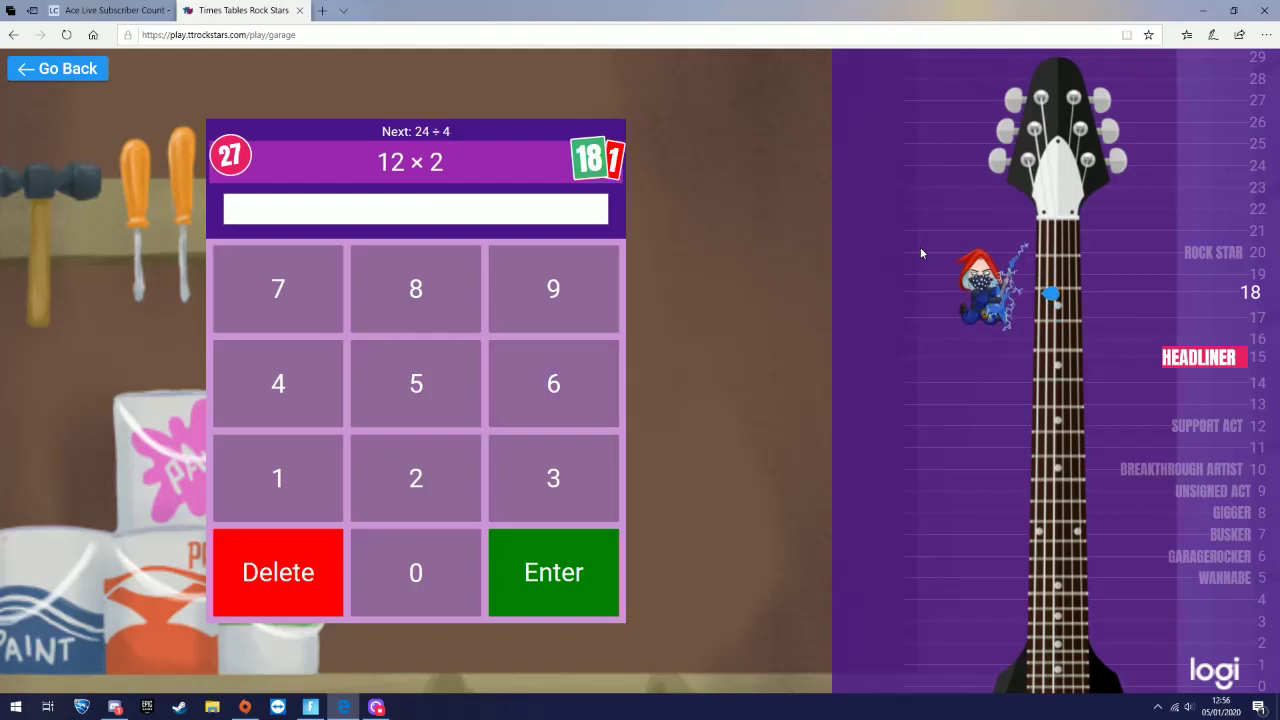
type("246")
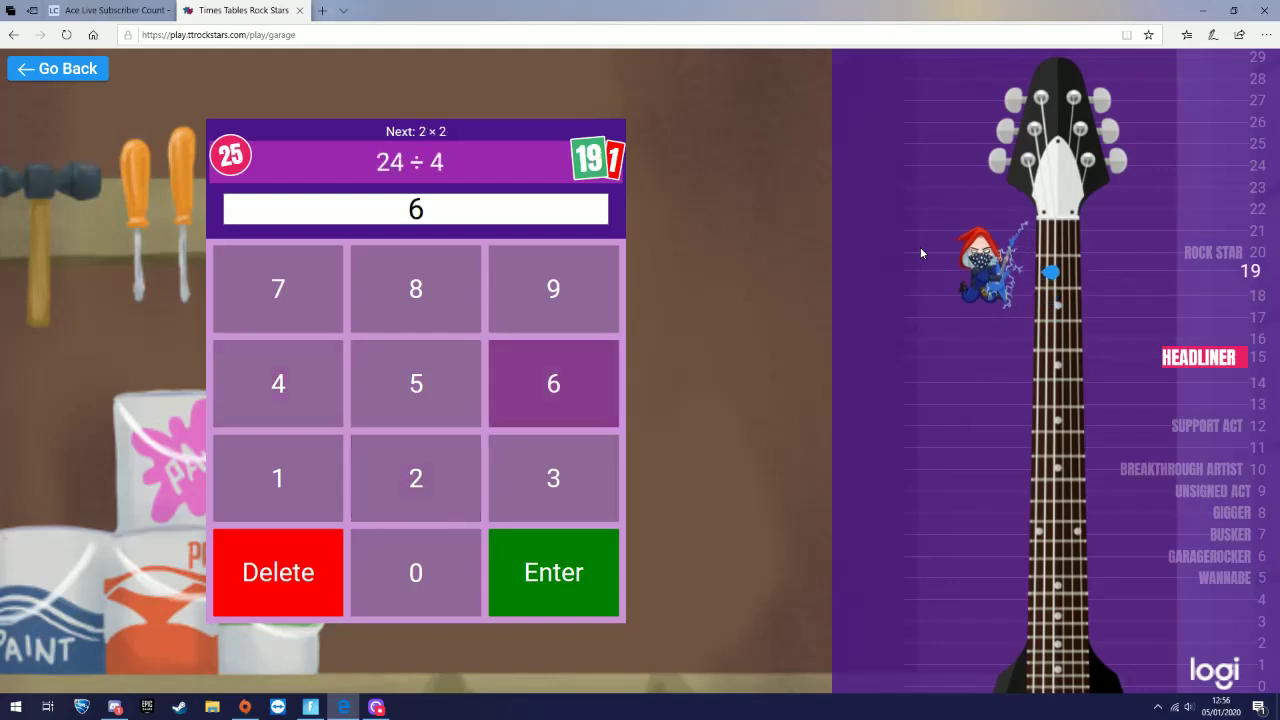
type("4")
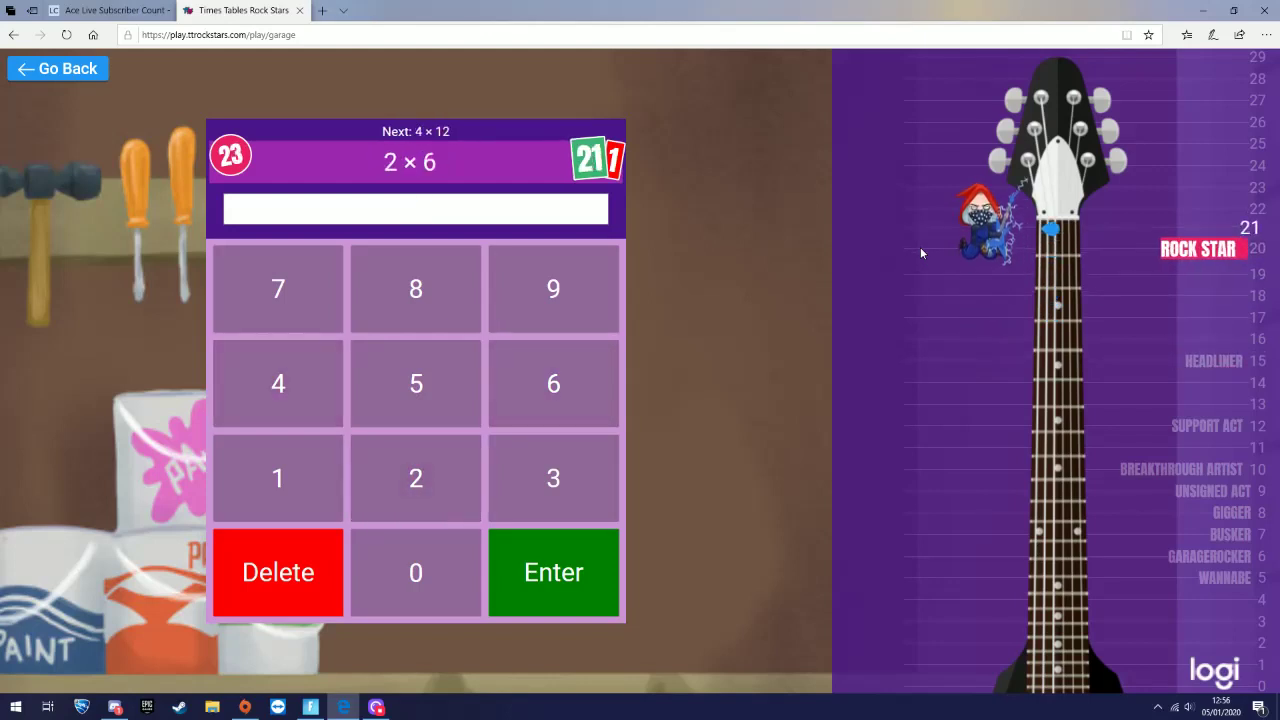
type("124")
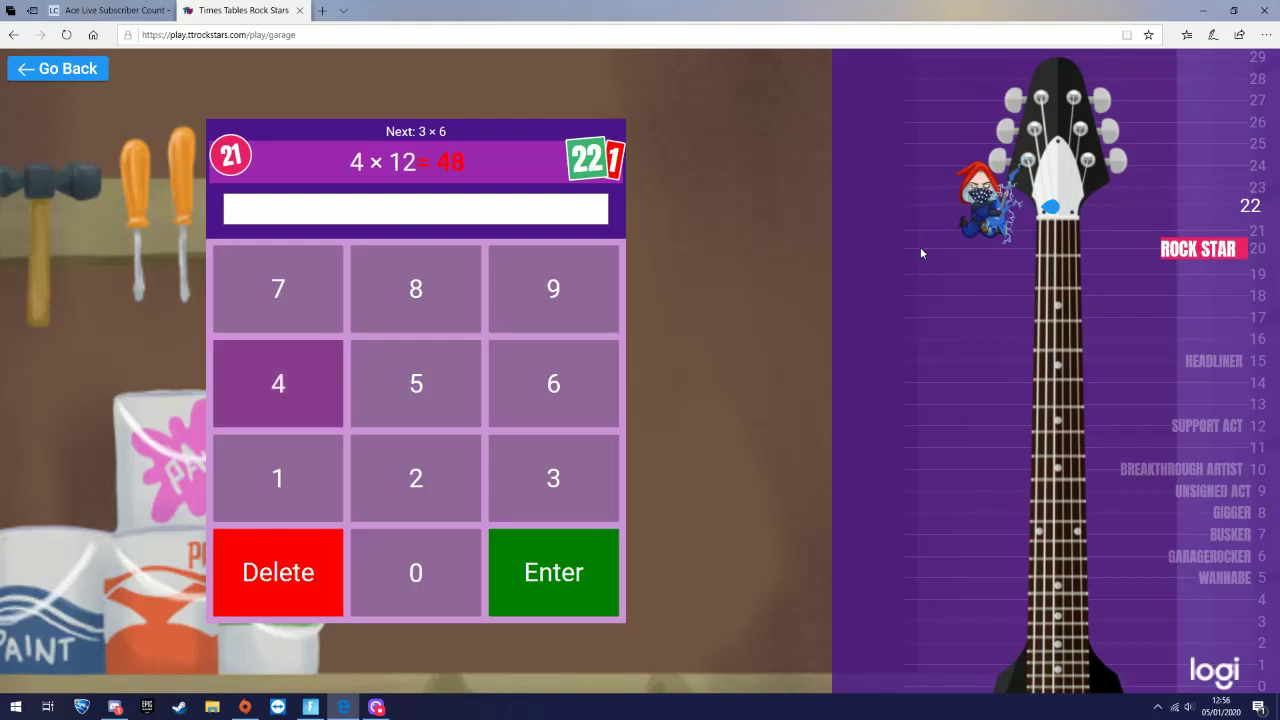
type("1")
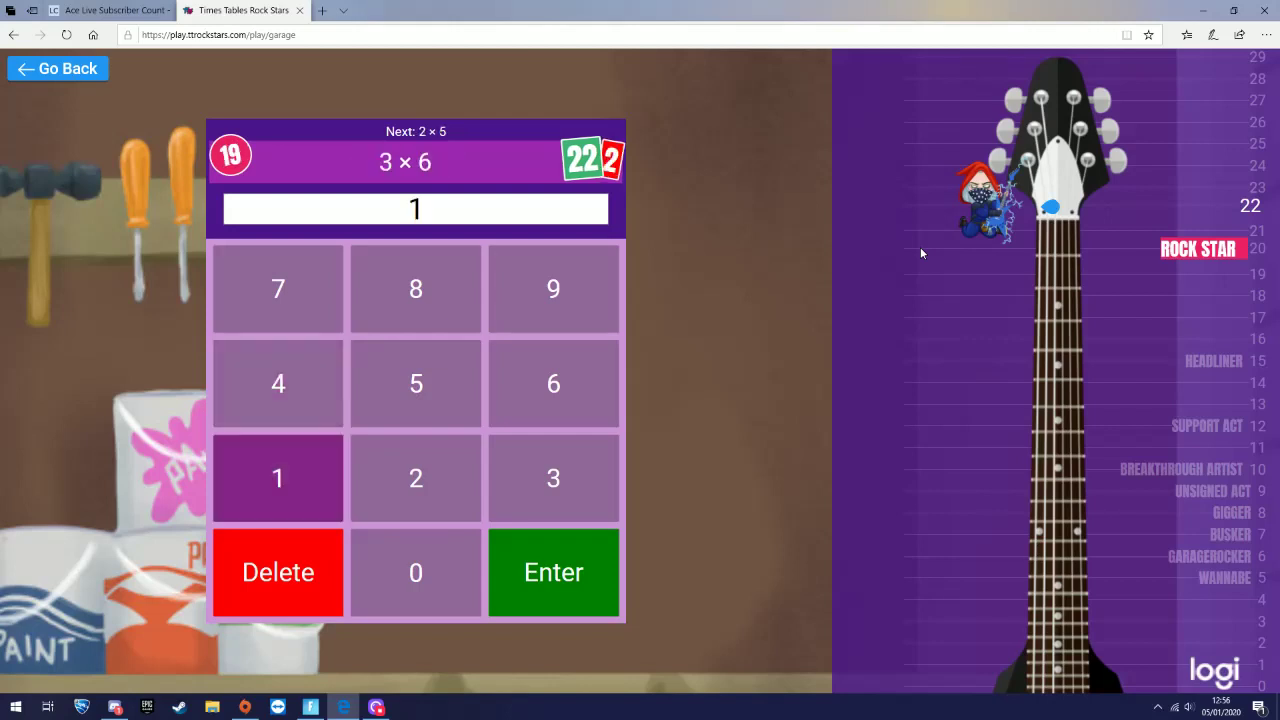
type("8")
type("1")
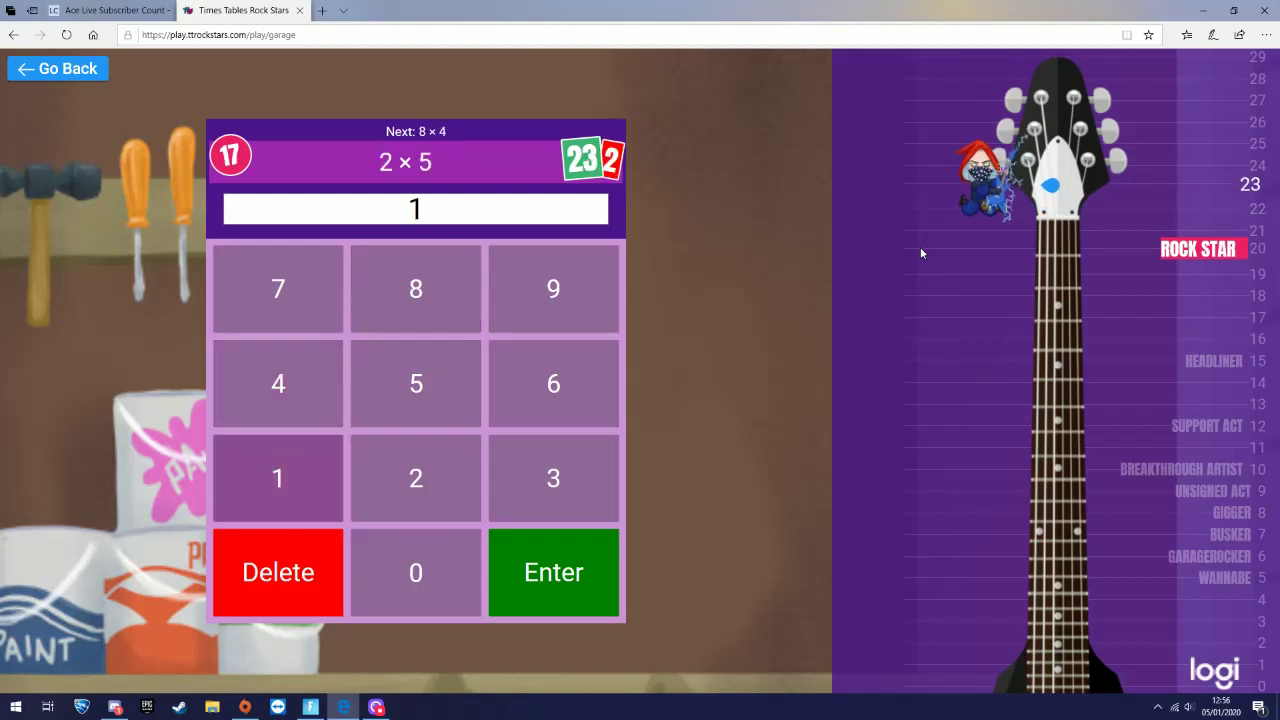
type("0")
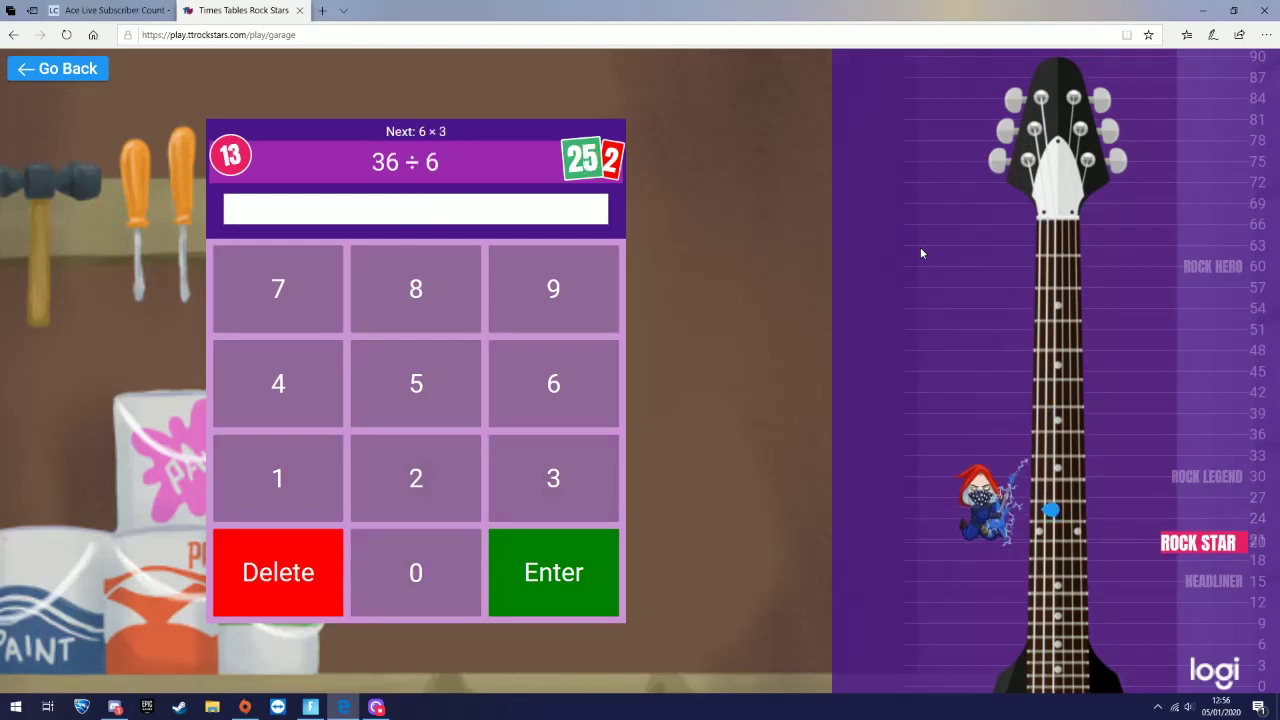
type("6")
type("1")
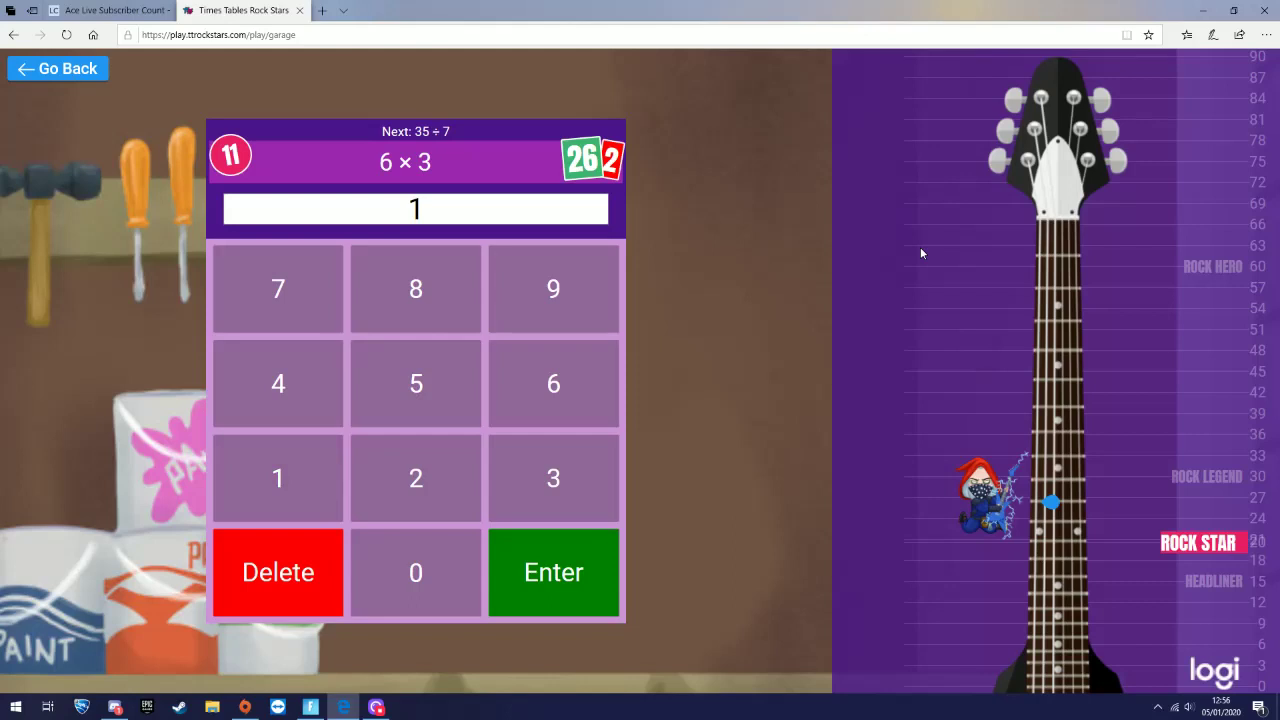
type("85")
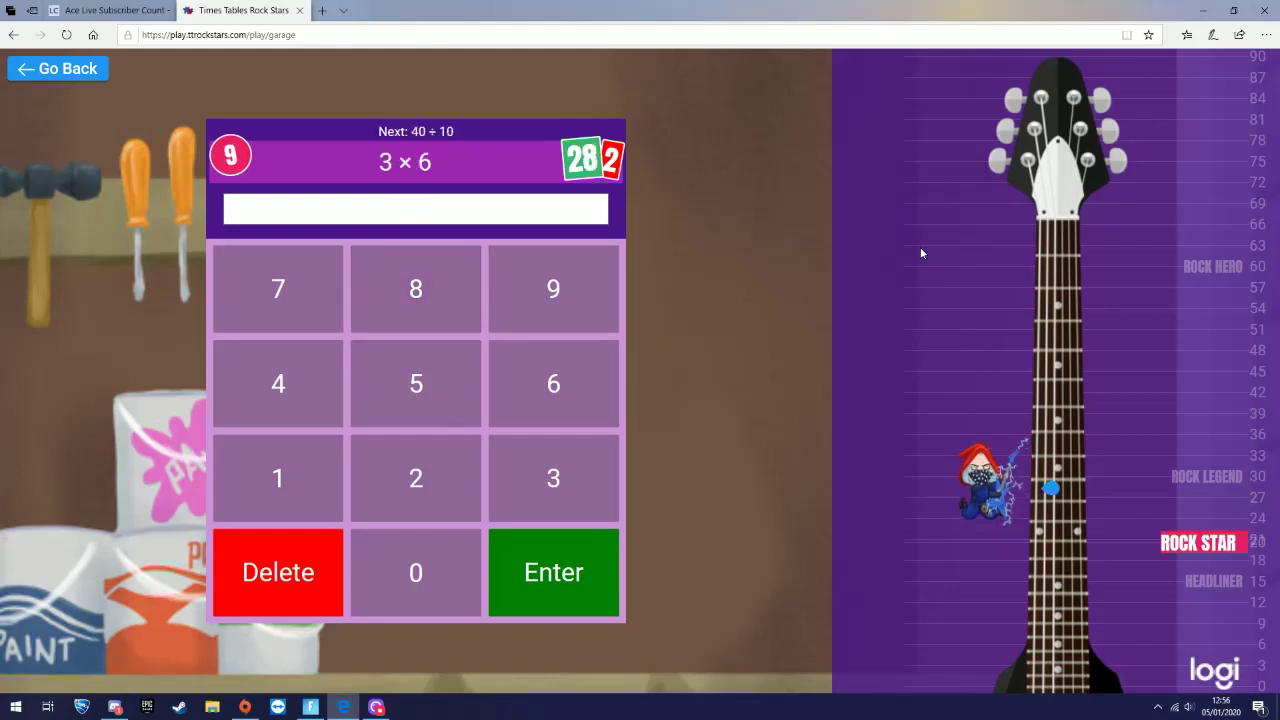
type("18")
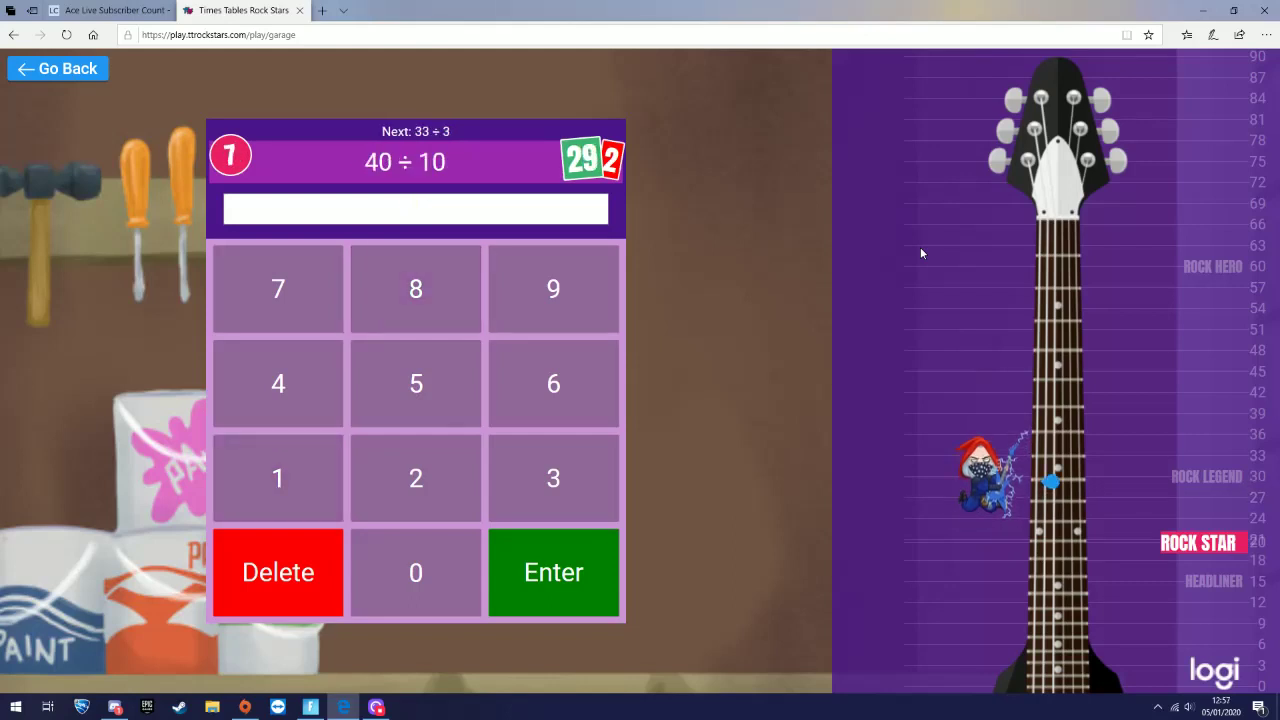
type("4")
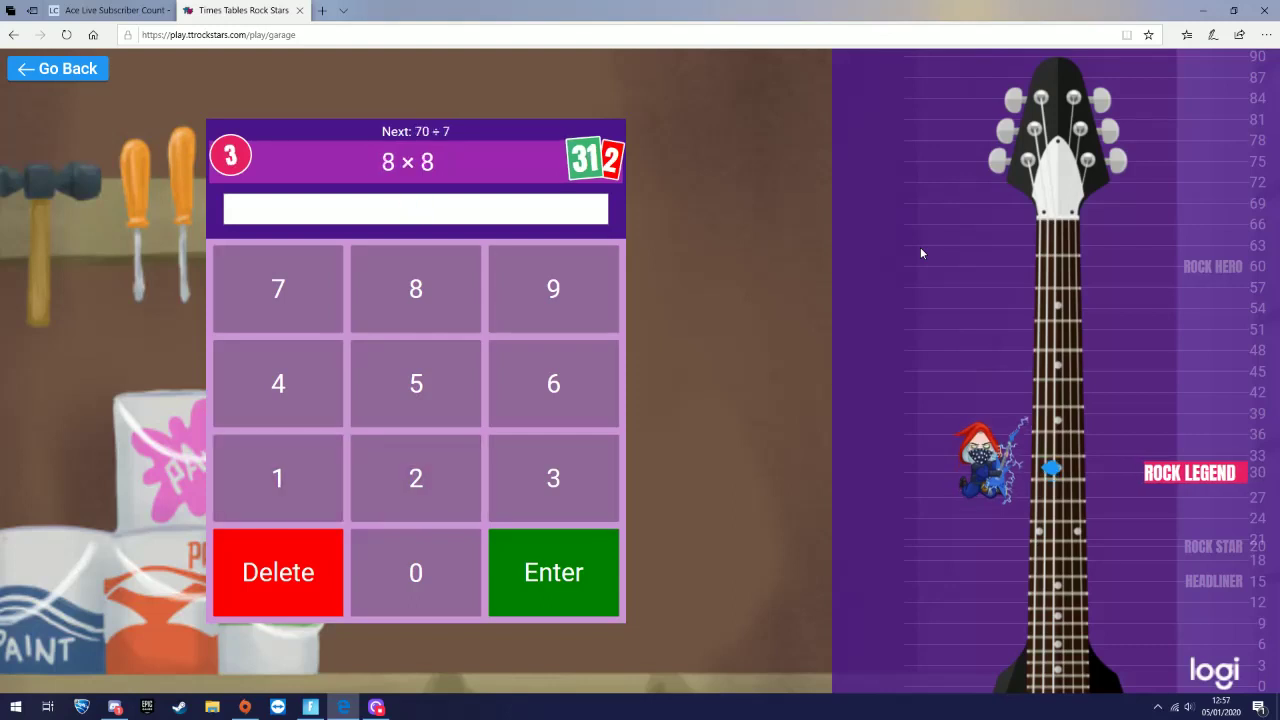
type("62")
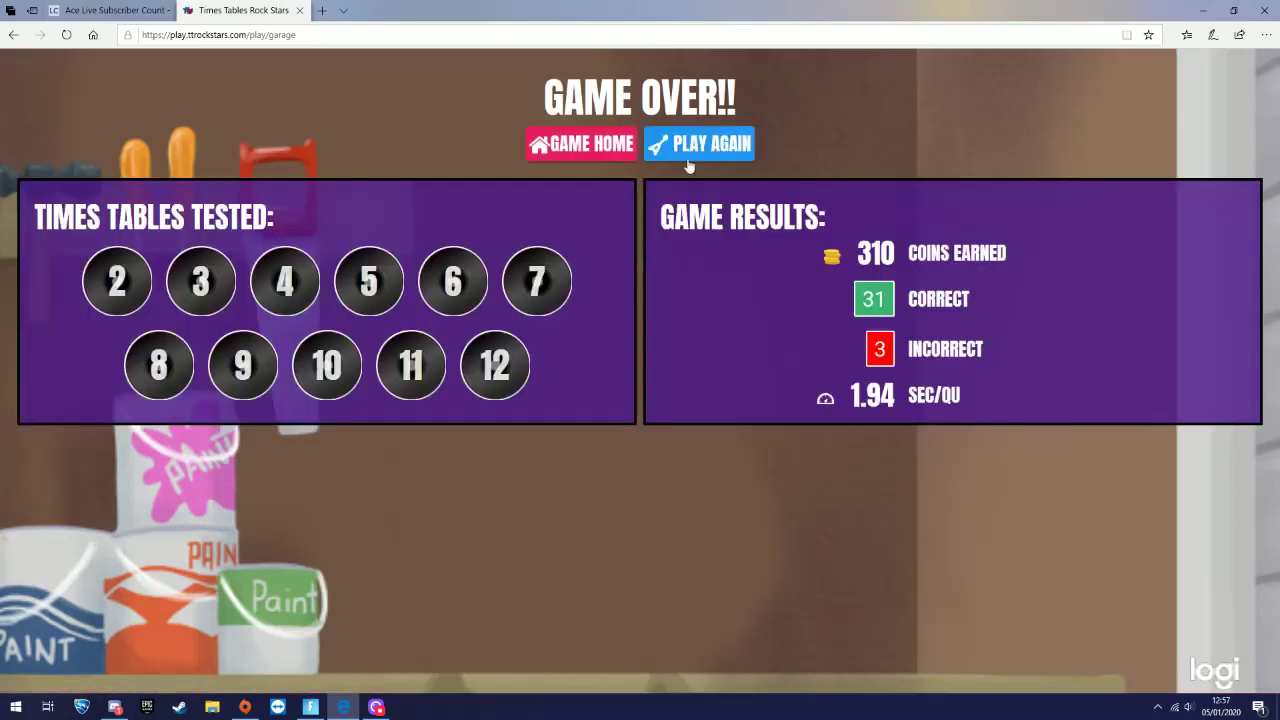
Replay the Garage round from the Game Over results panel
left_click(704, 150)
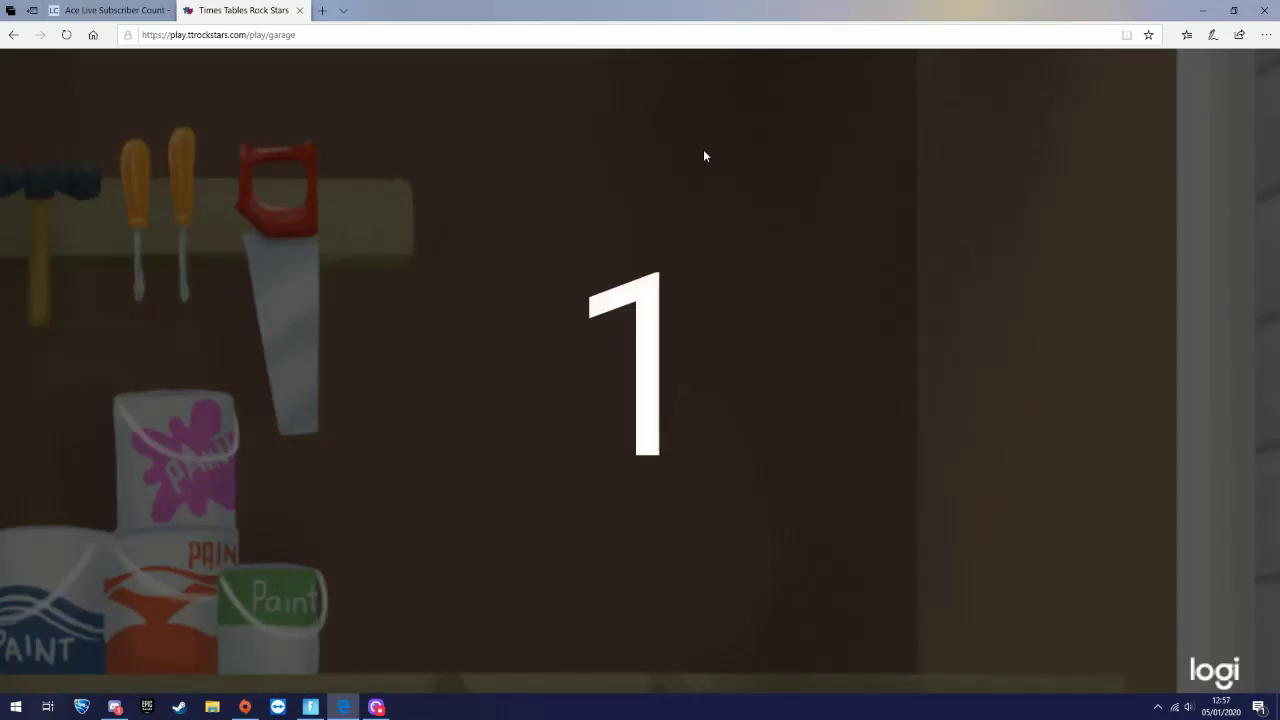
type("8")
Answer the opening questions, including 80 ÷ 10, 2 × 6, 12 × 4 and 10 × 12
key("Return")
type("1")
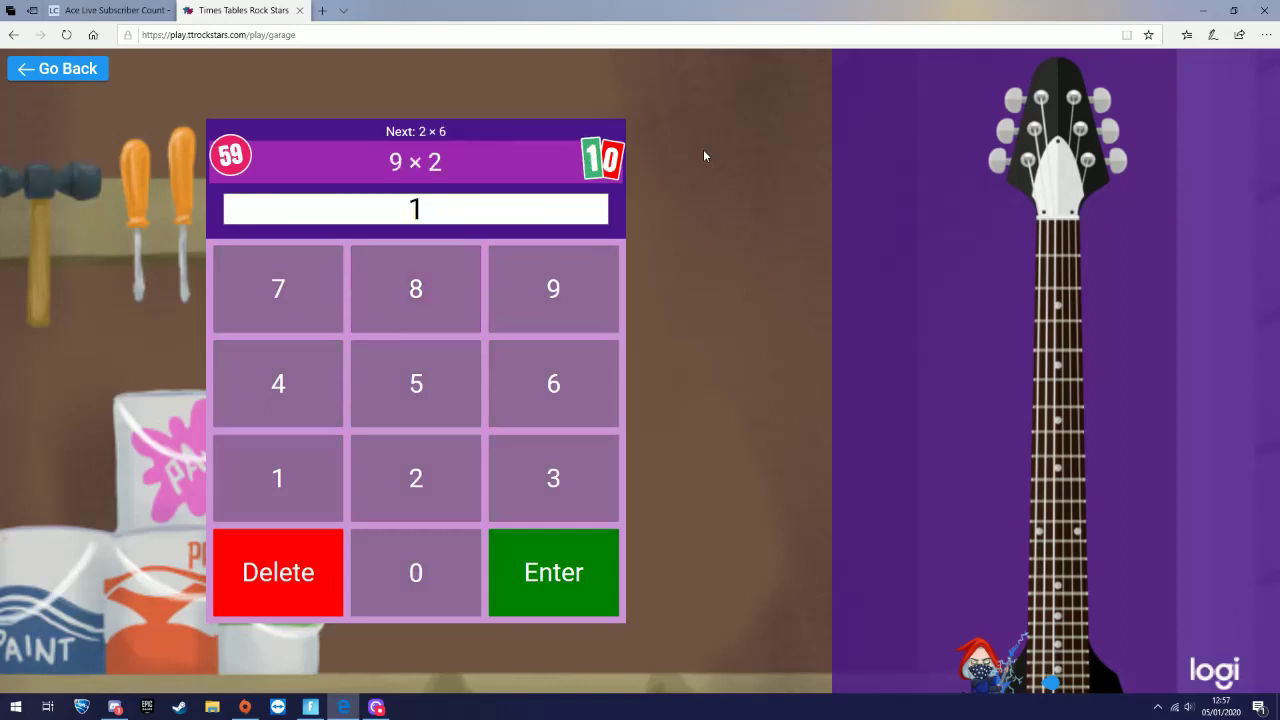
type("8")
key("Return")
type("12")
key("Return")
type("48")
key("Return")
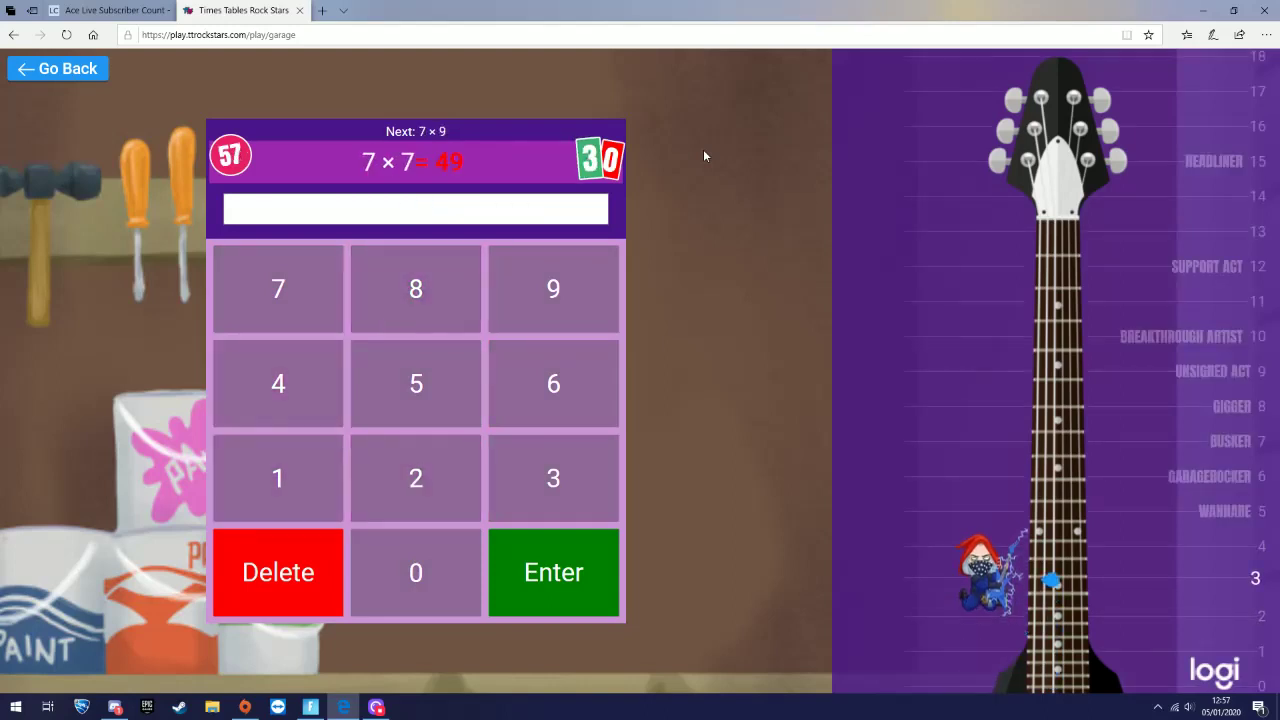
type("49")
key("Return")
type("48")
key("Return")
type("120")
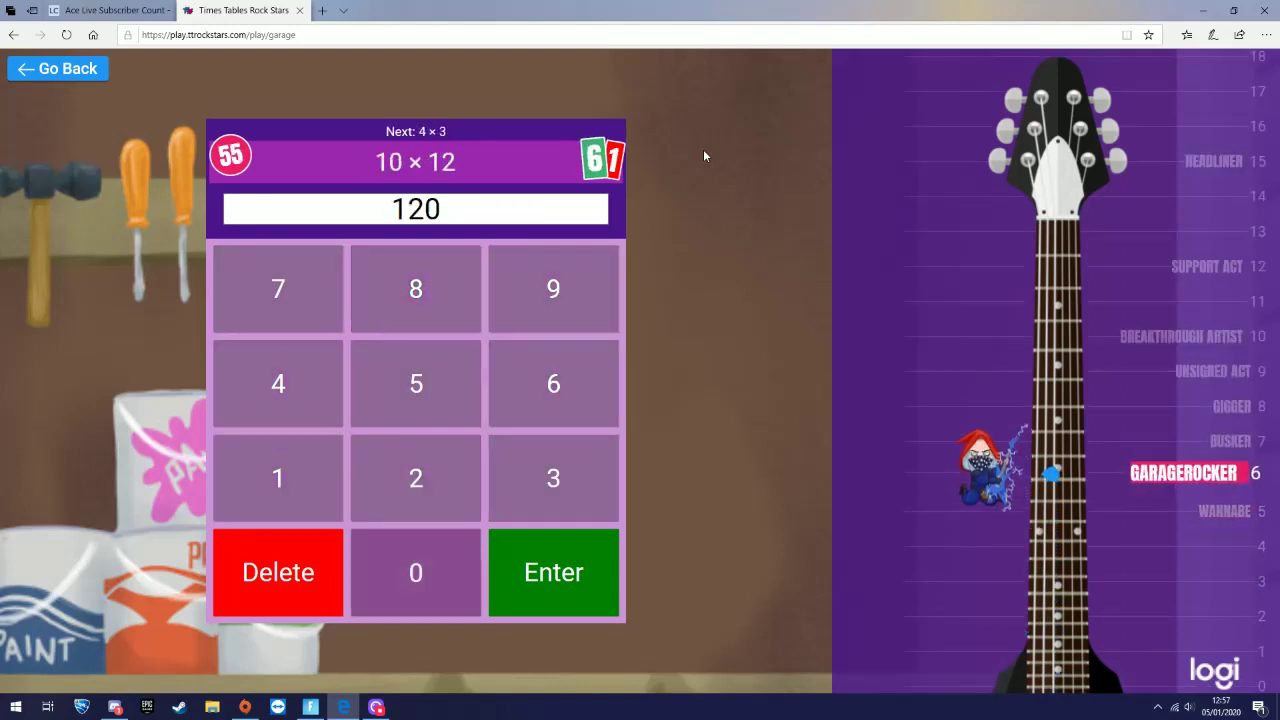
key("Return")
type("12")
key("Return")
type("20")
key("Return")
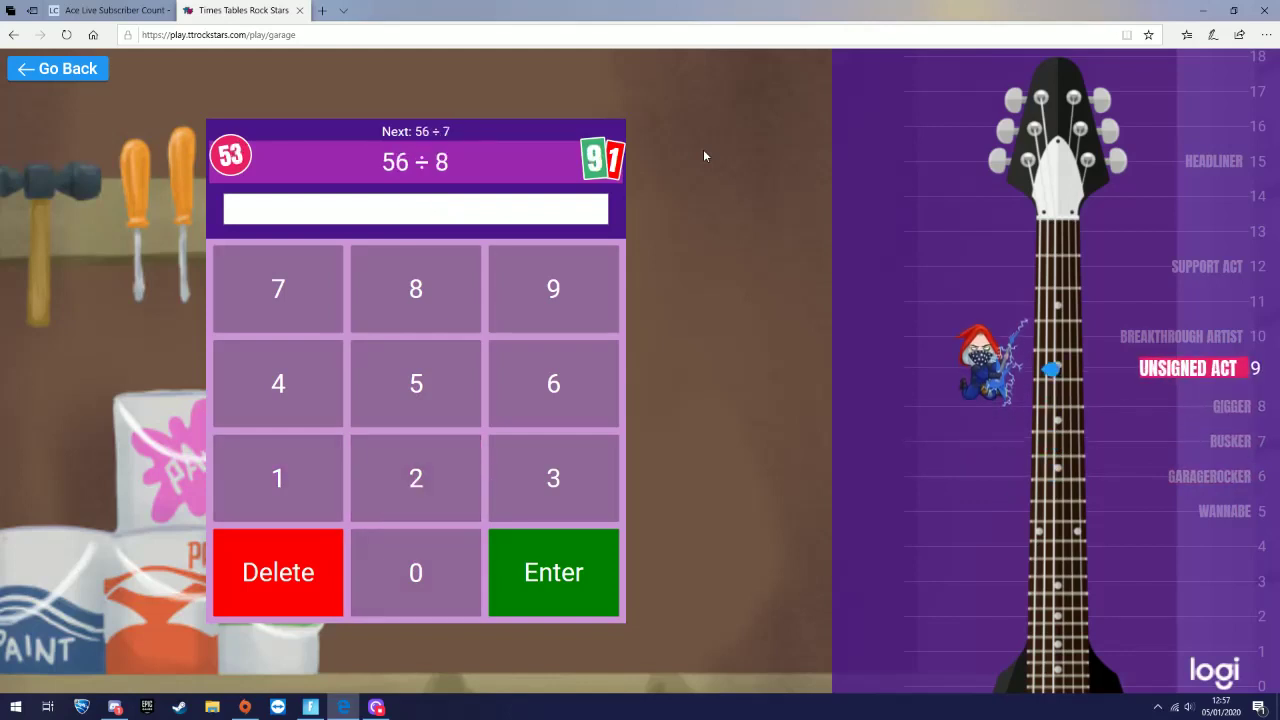
type("7")
Answer 56 ÷ 8, 56 ÷ 7, 36 ÷ 9, 33 ÷ 3, 30 ÷ 5 and 11 × 11
key("Return")
type("8")
key("Return")
type("4")
key("Return")
type("11")
key("Return")
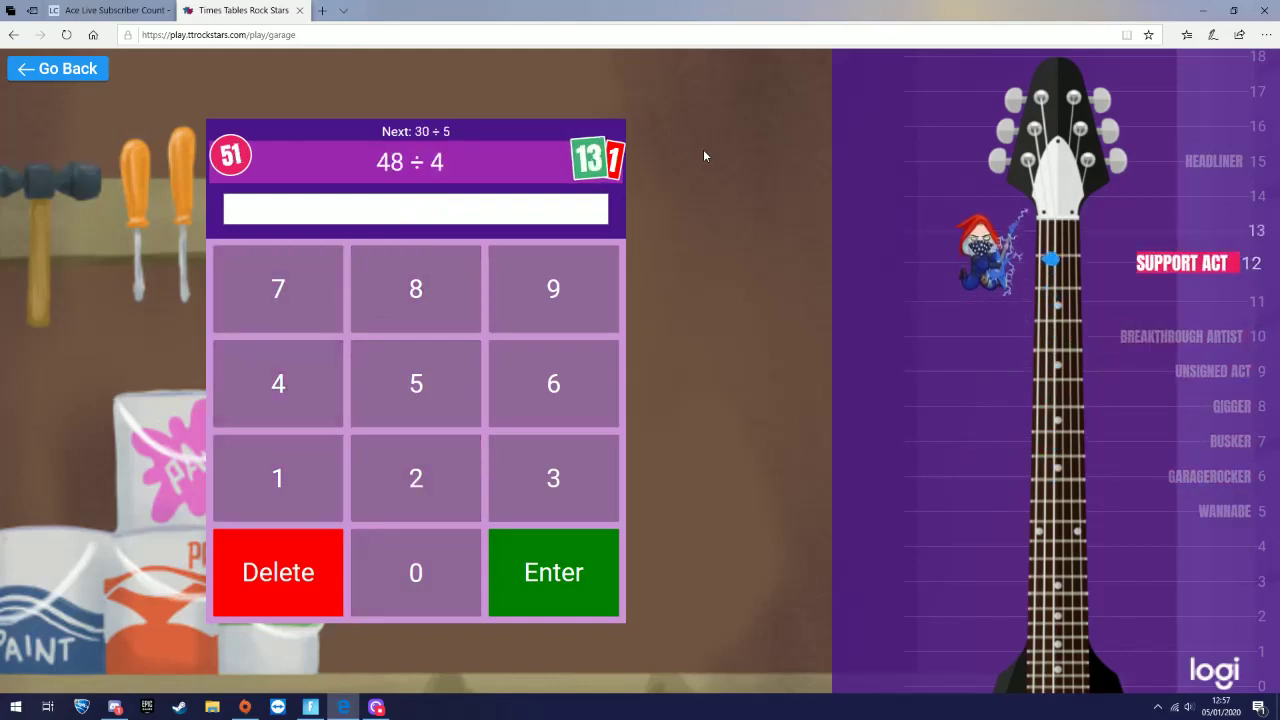
type("6")
key("Return")
type("12")
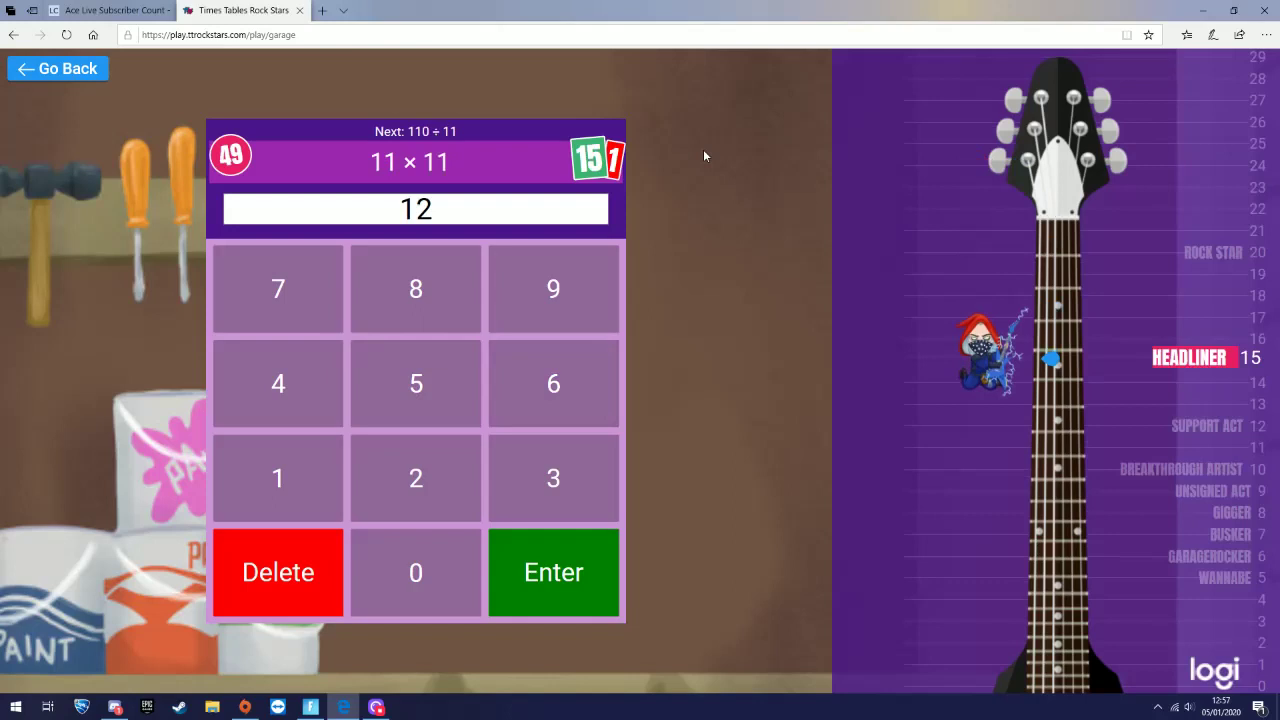
type("1")
key("Return")
type("11")
Answer 110 ÷ 11, 8 ÷ 2, 11 × 6, 6 × 2, 6 × 3, 4 × 6 and 10 × 6
key("Return")
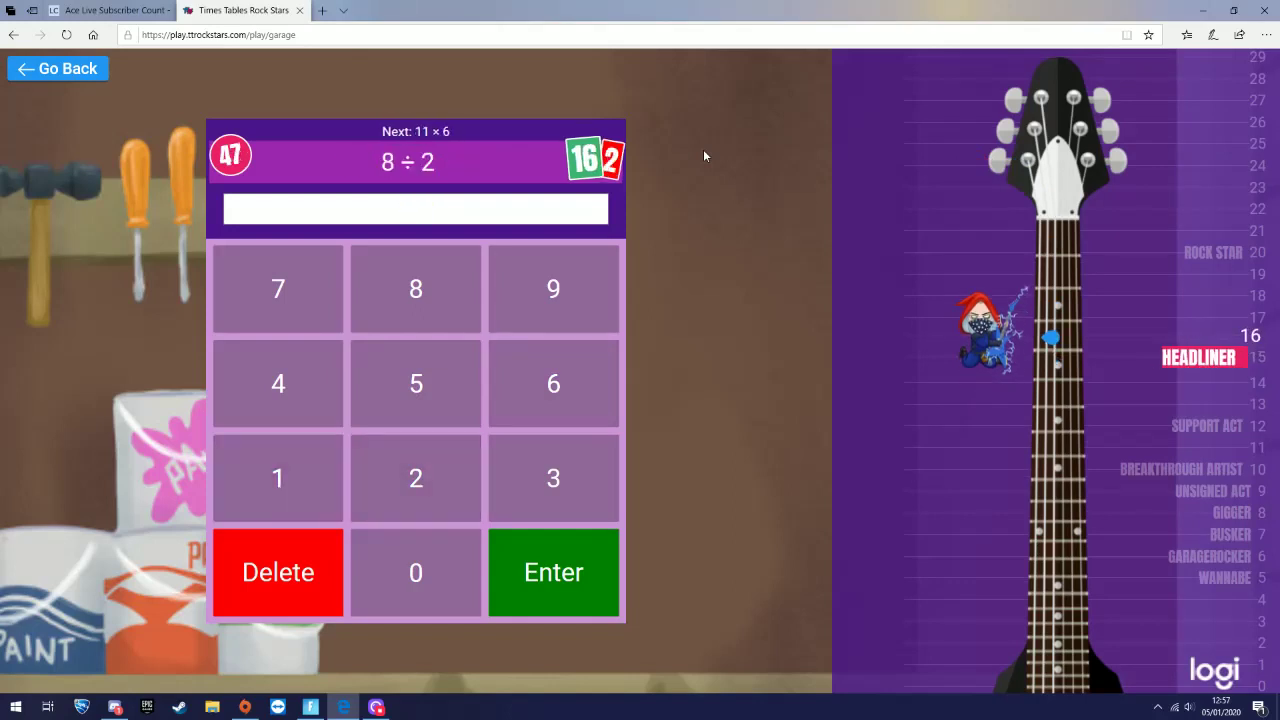
type("4")
key("Return")
type("66")
key("Return")
type("12")
key("Return")
type("18")
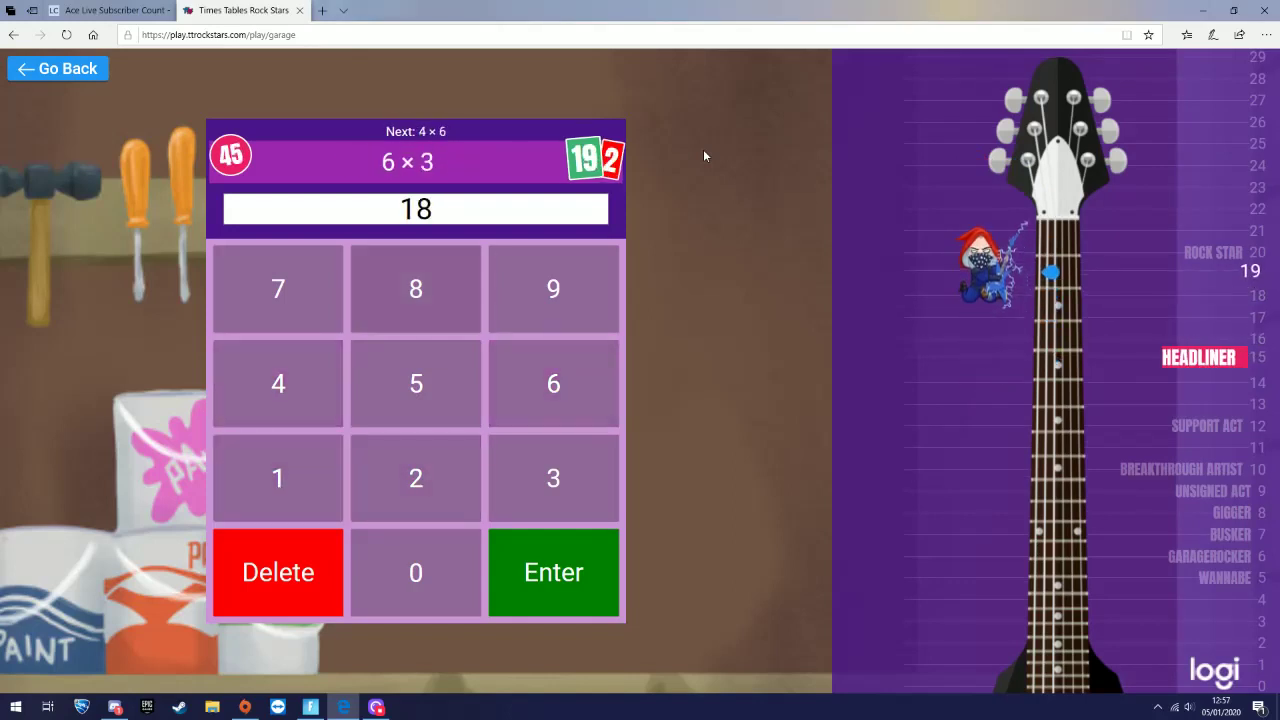
key("Return")
type("24")
key("Return")
type("60")
key("Return")
type("60")
key("Return")
type("35 11 ")
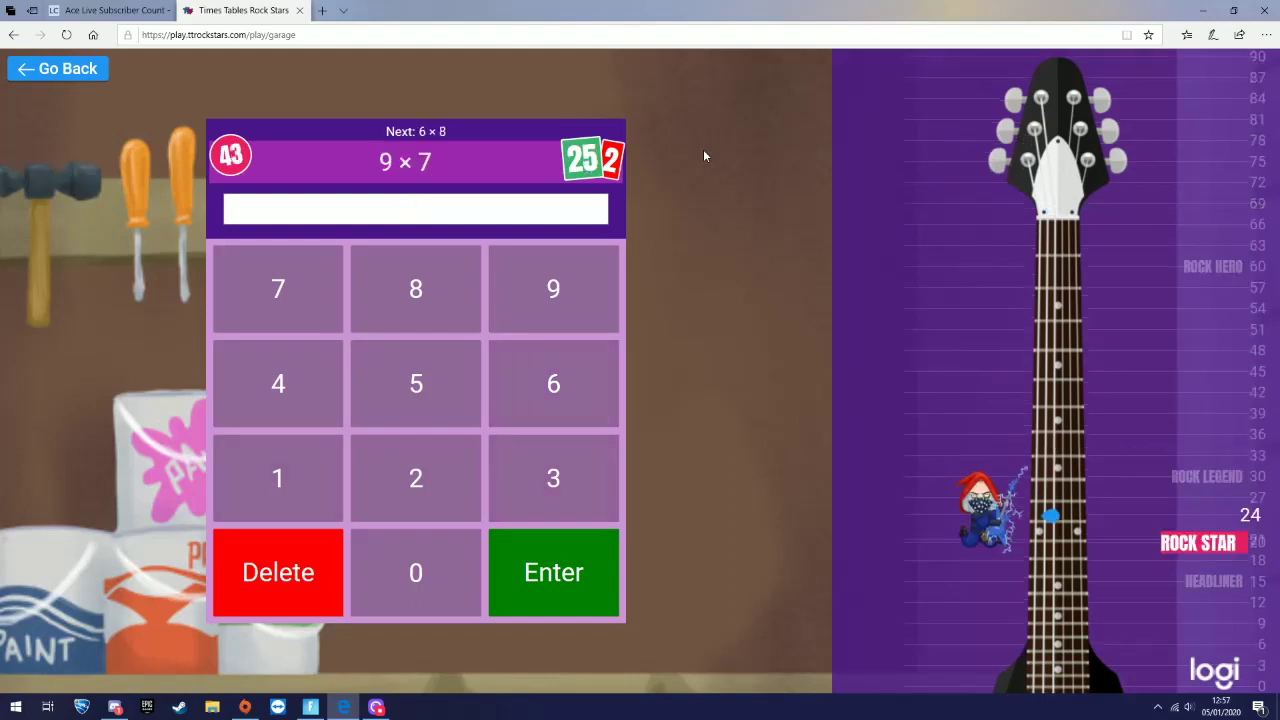
type("63 48 40 10 ")
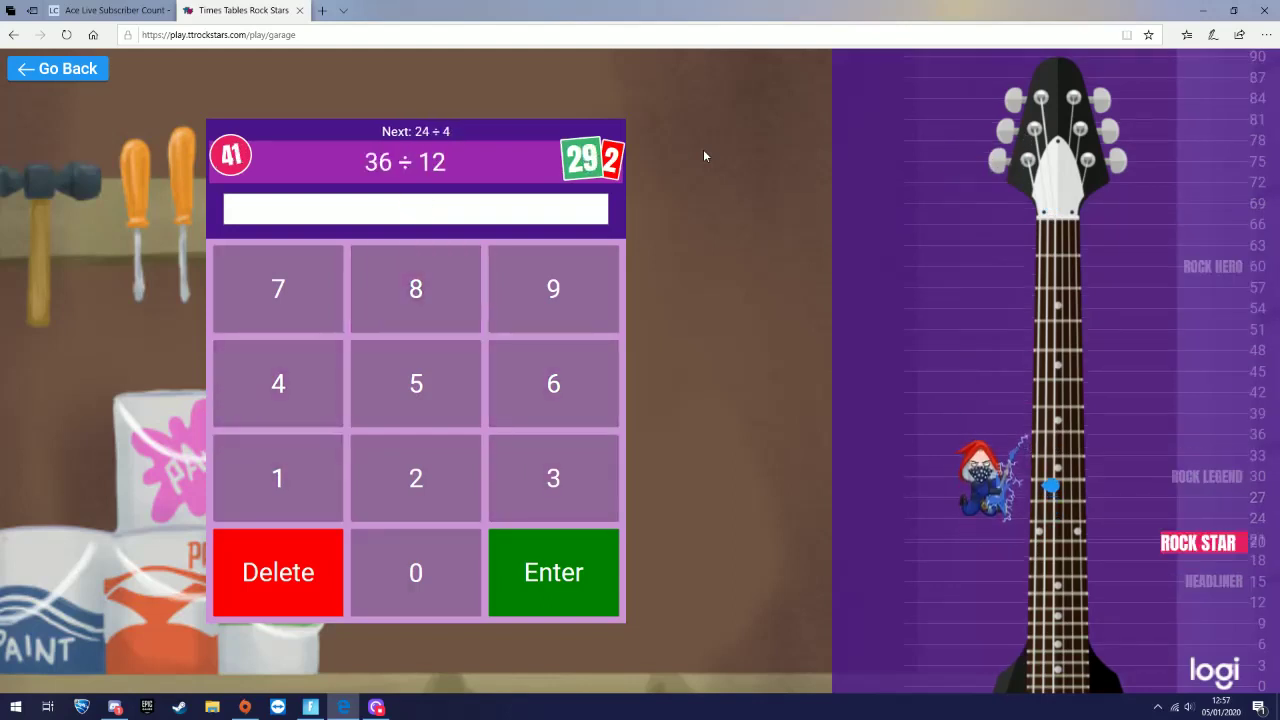
type("3 6 54 22 ")
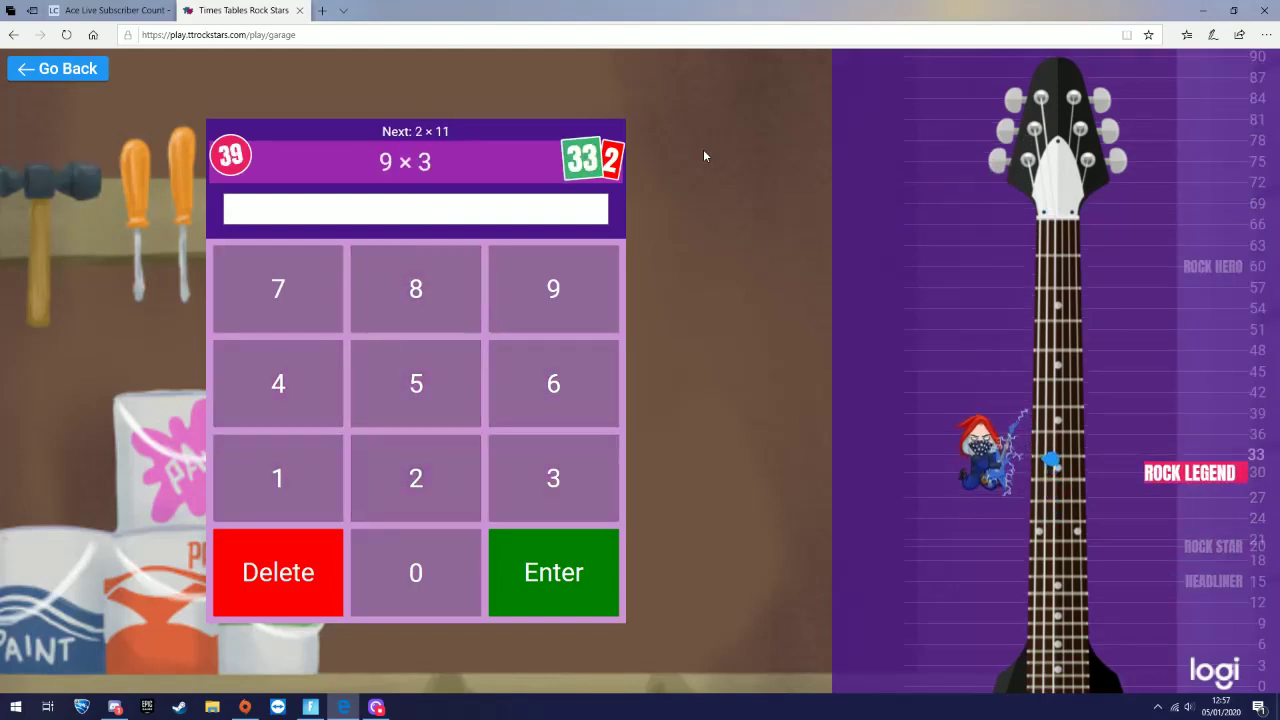
type("27 22 9 16")
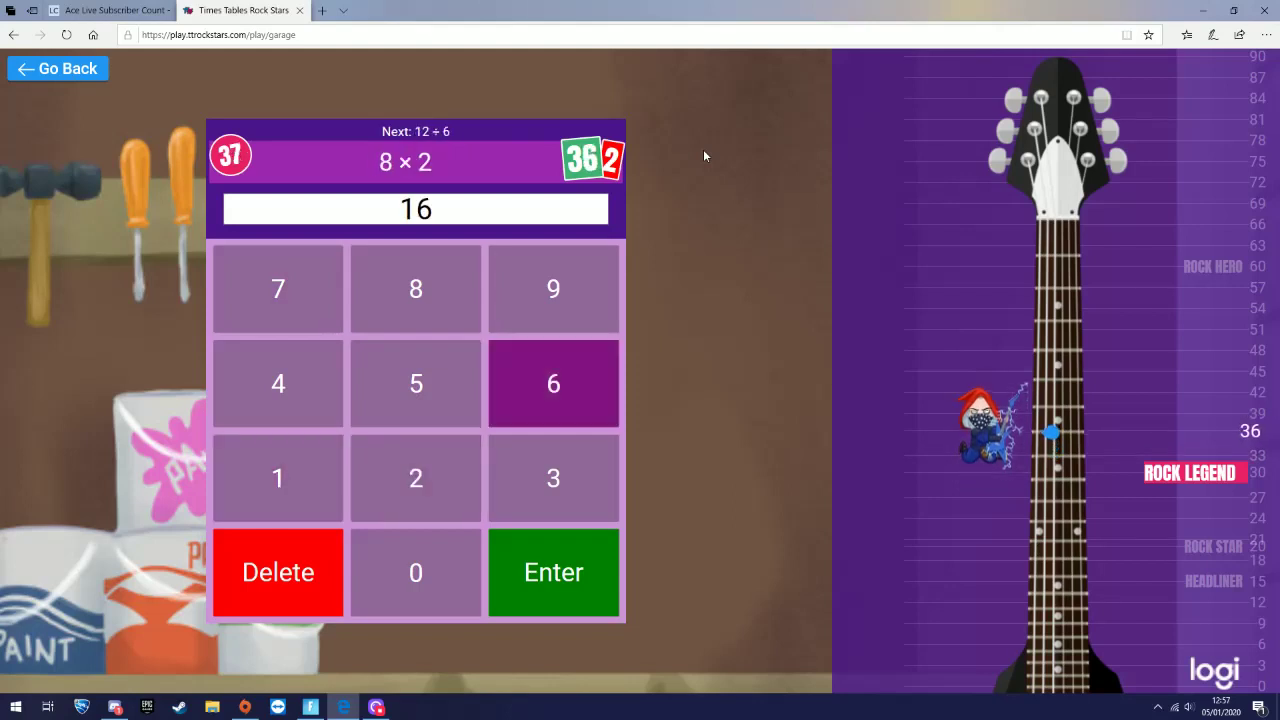
type(" 72 4 22 12 ")
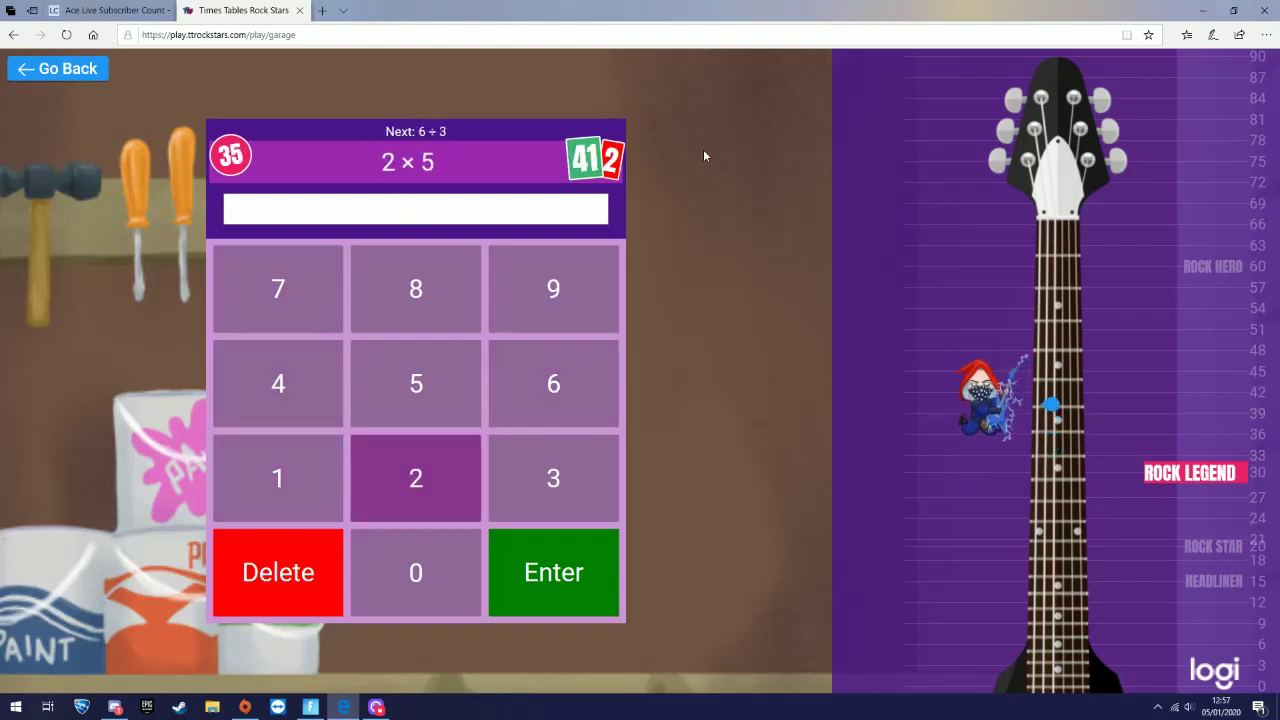
type("10 2 88 1")
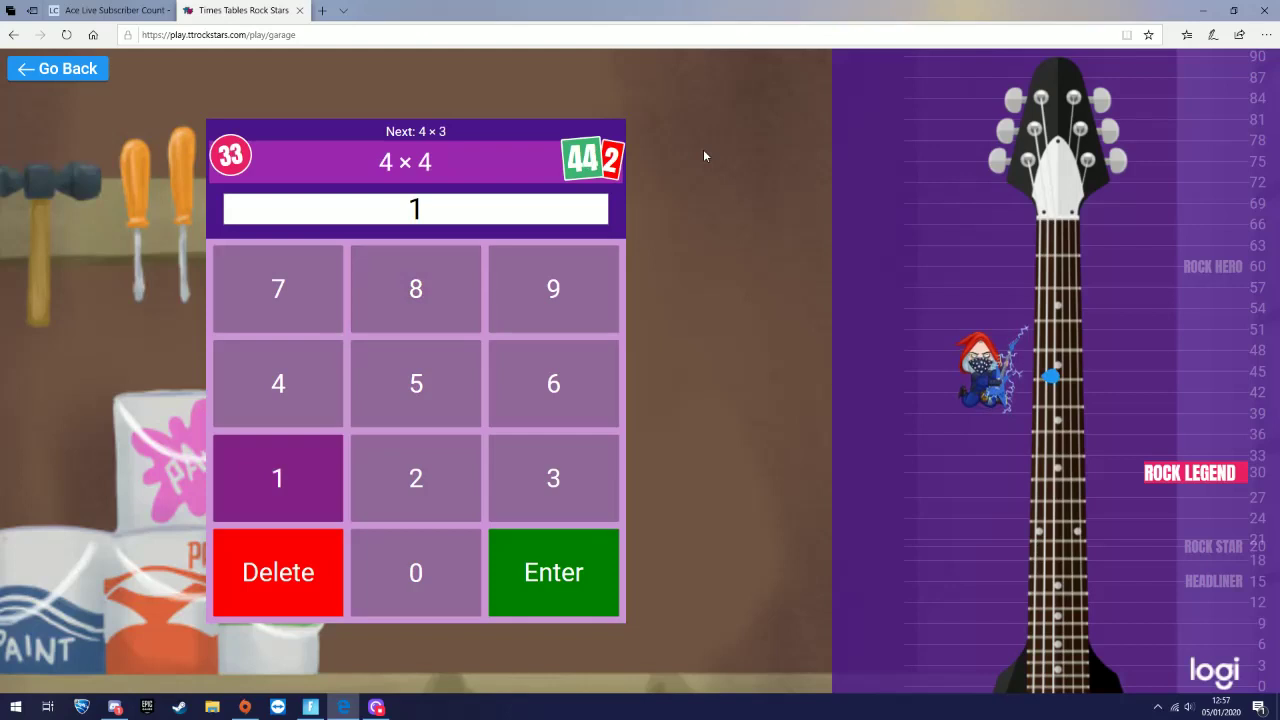
type("6 12 3 21 36 ")
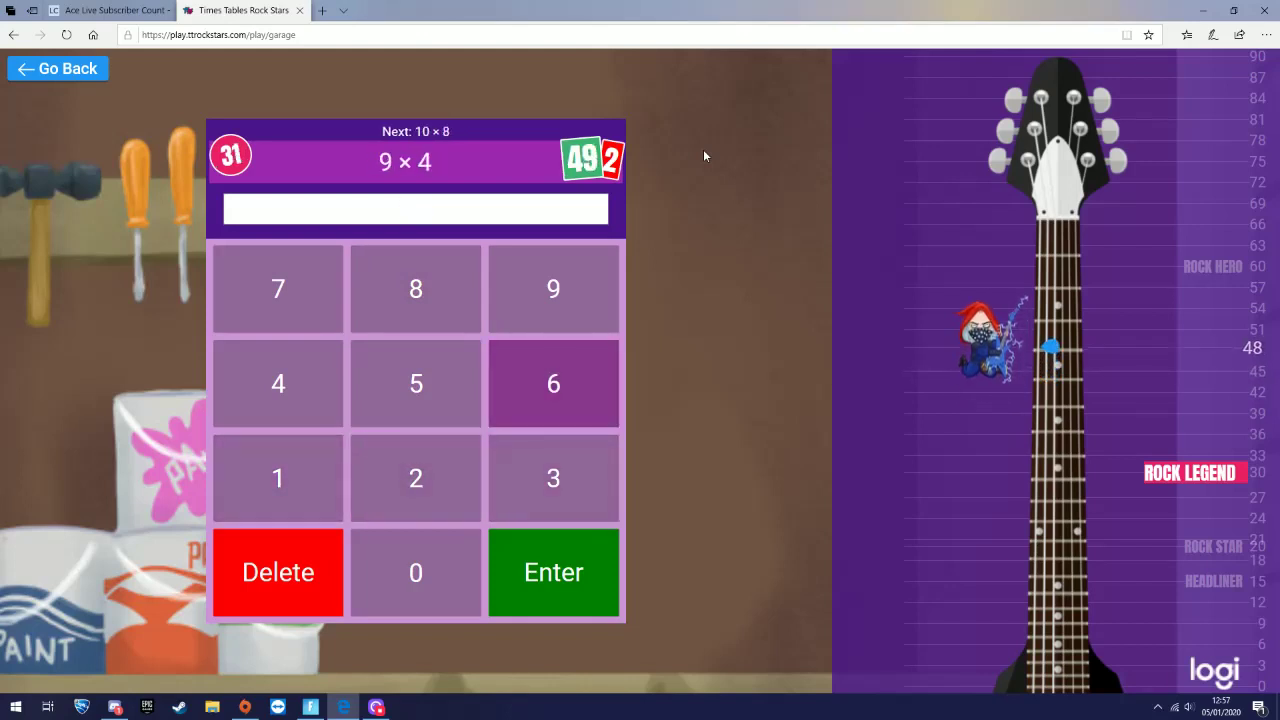
type("36 80 33 123")
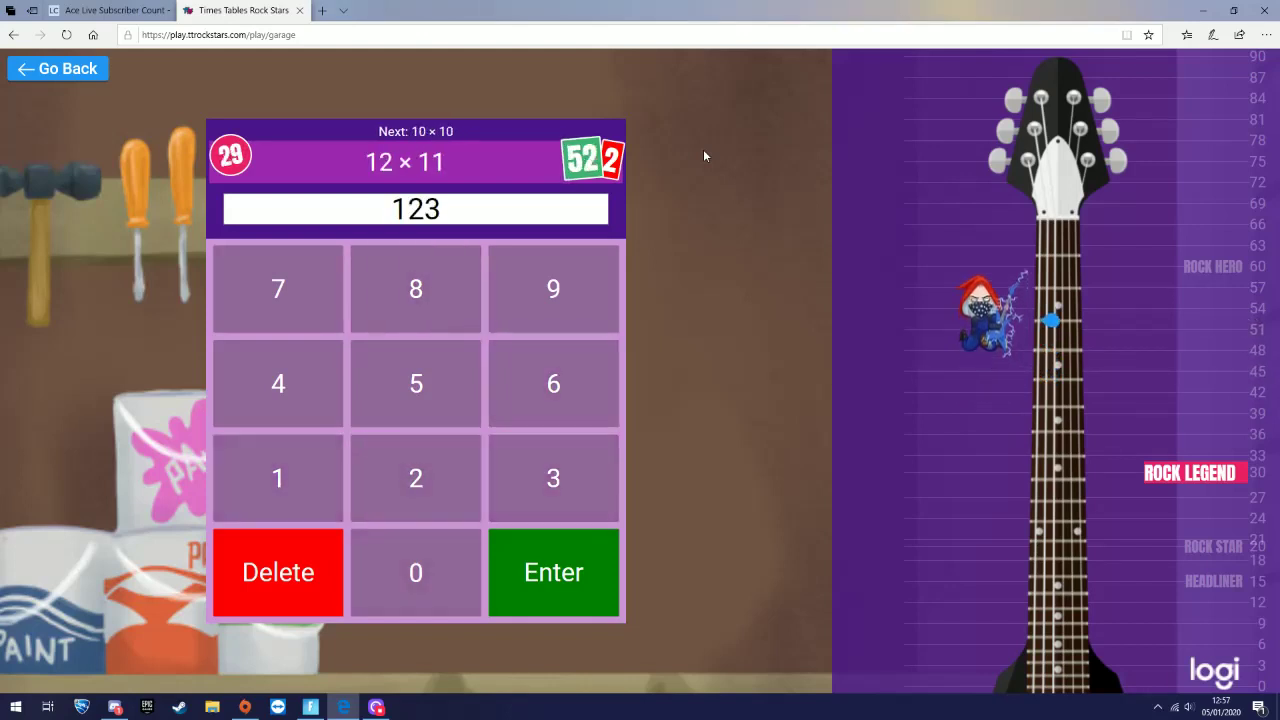
type("100 40 ")
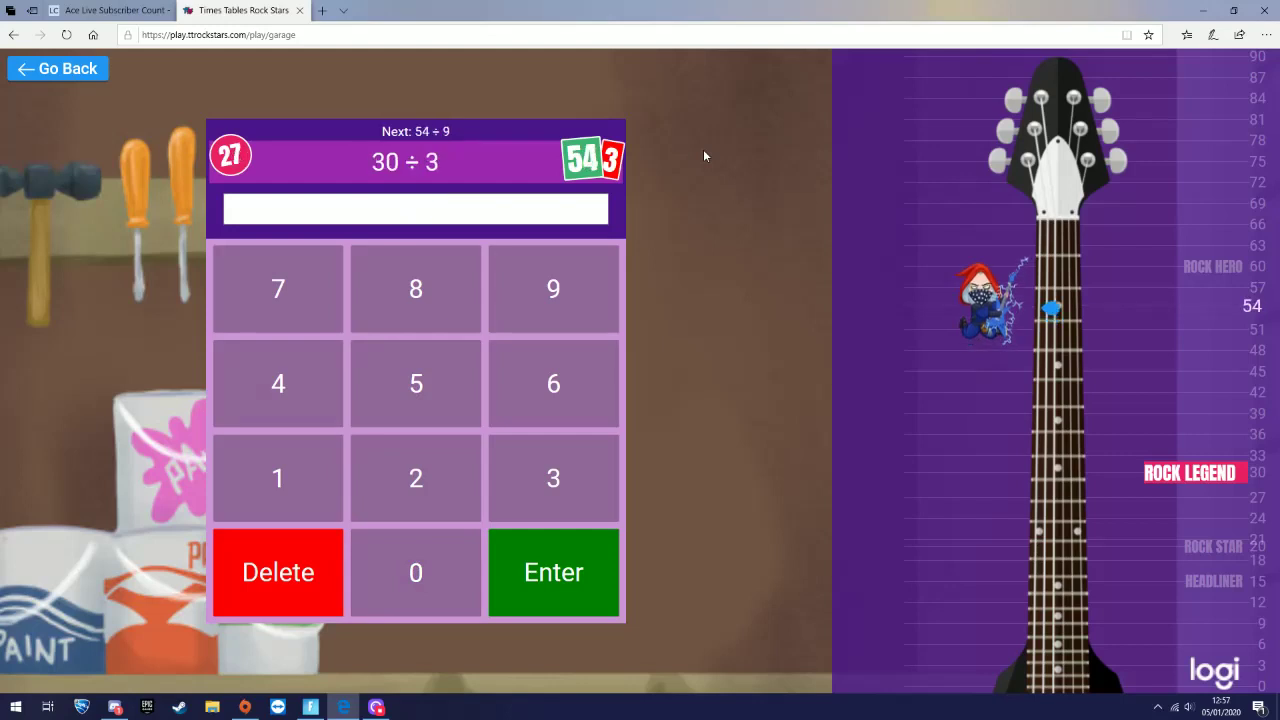
type("10 6 4 84")
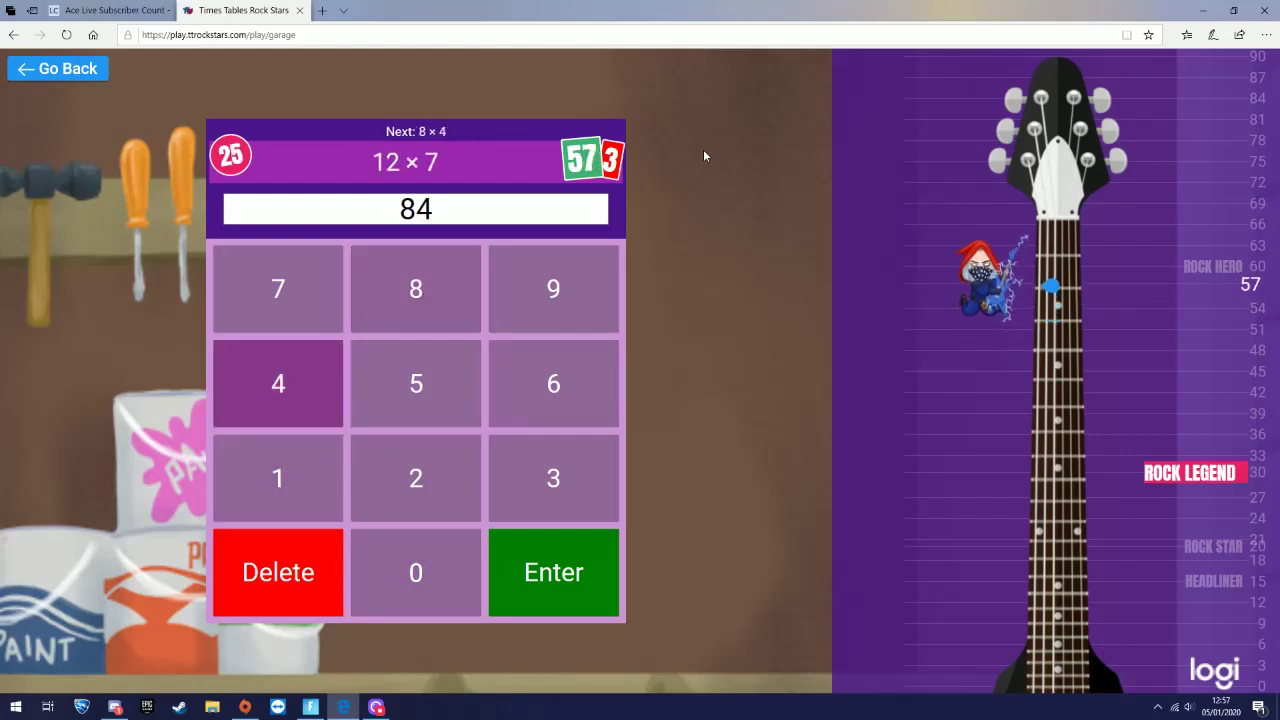
type(" 32 49 ")
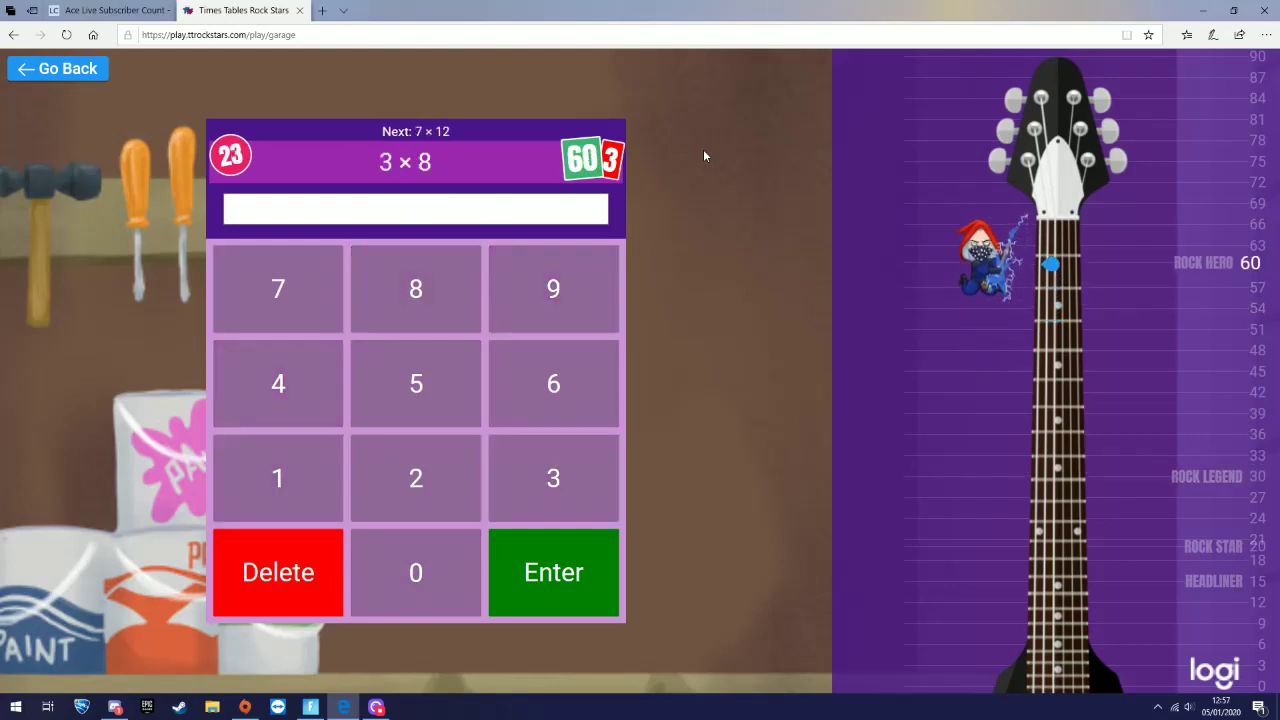
type("24 ")
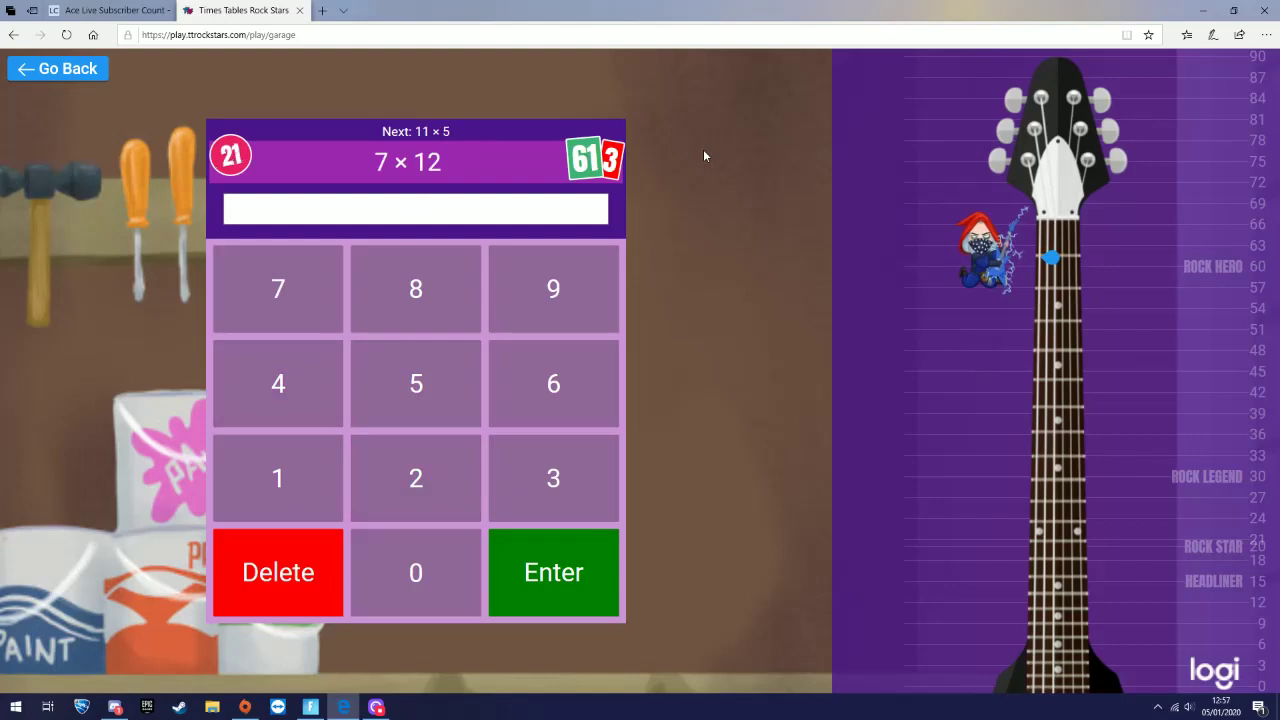
type("82")
Correct and submit 84 for 7 × 12, then answer 11 × 5, 2 × 12 and 9 × 6
key("BackSpace")
type("4")
key("Return")
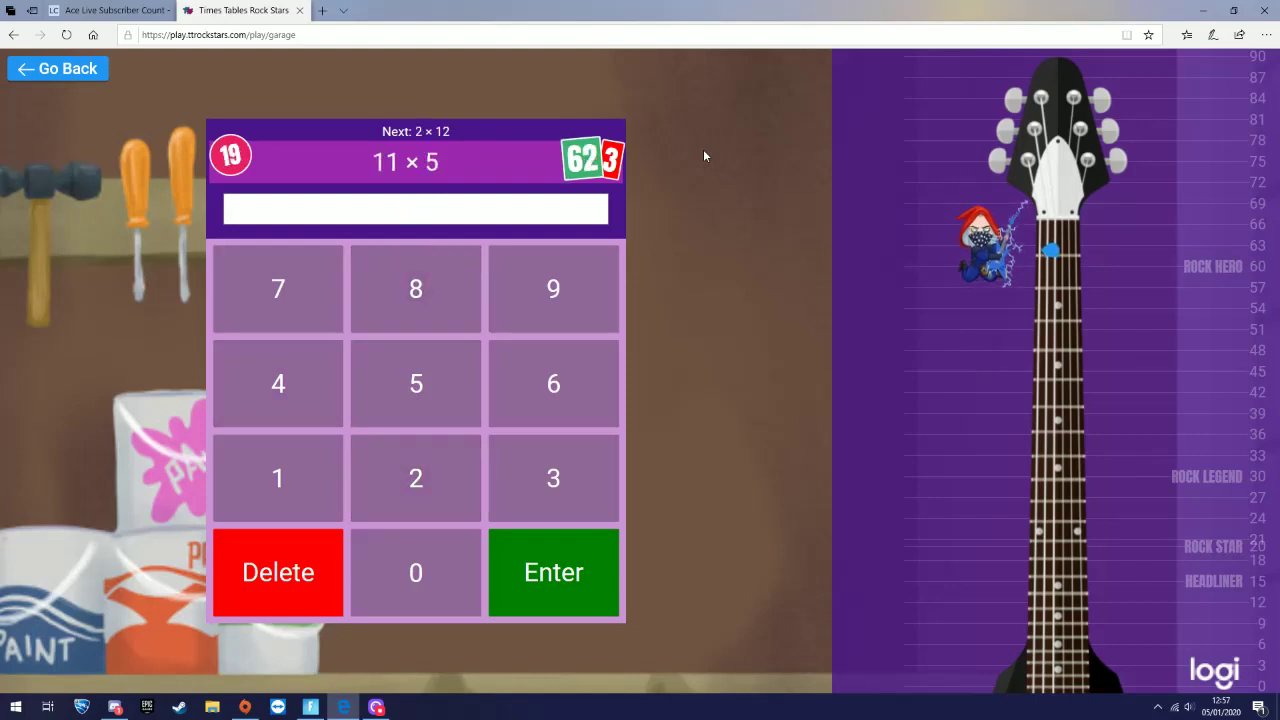
type("55")
key("Return")
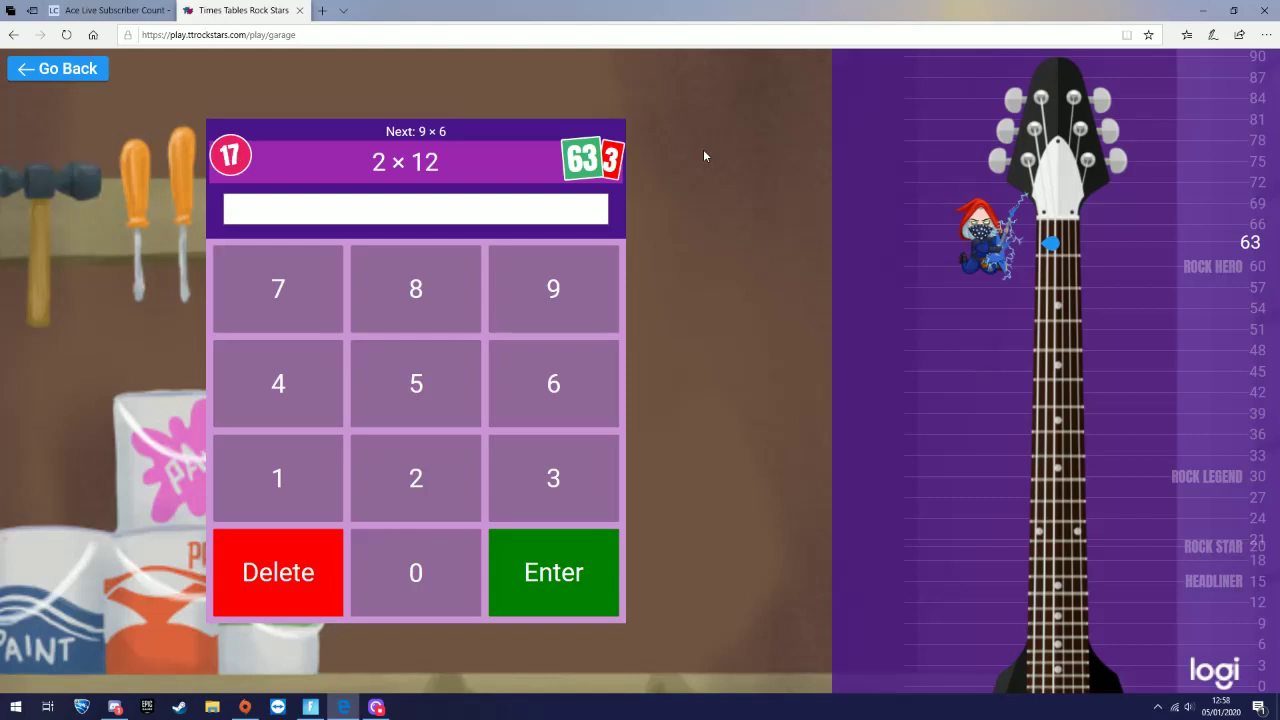
type("24")
key("Return")
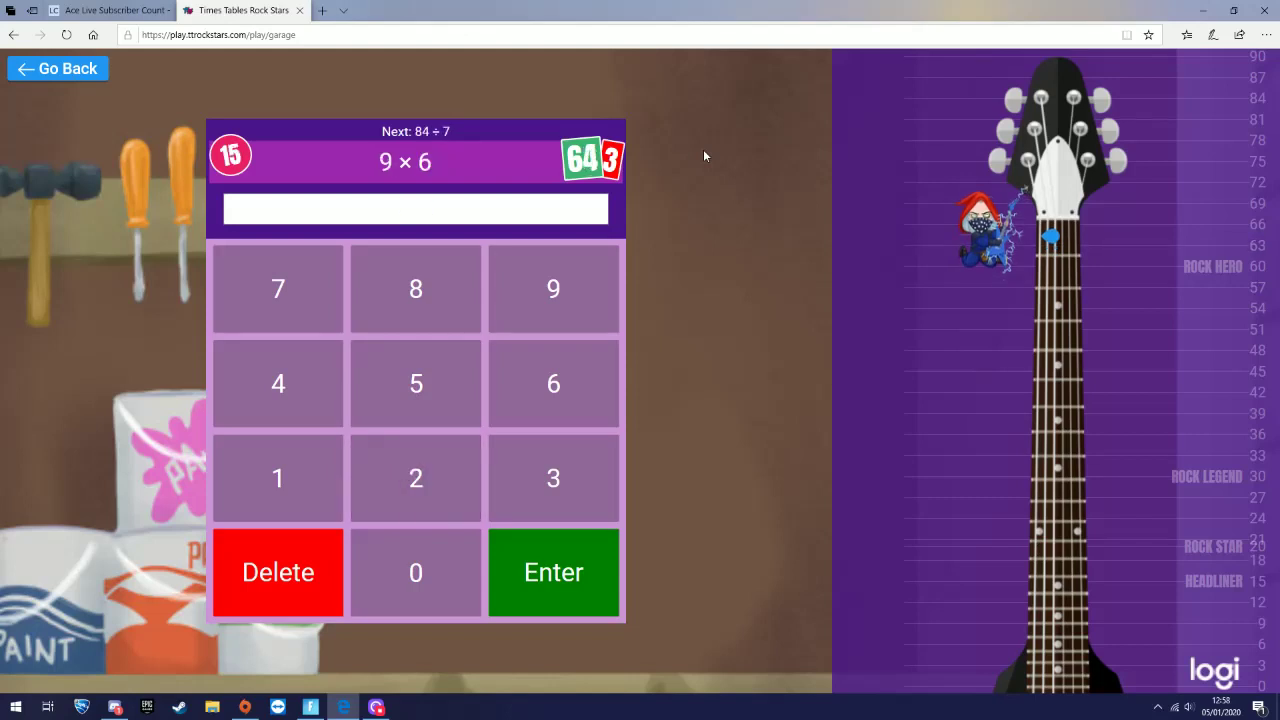
type("54")
key("Return")
type("12")
Answer 84 ÷ 7, 11 × 2, 3 × 2 and 5 × 10, then go to Game Home
key("Return")
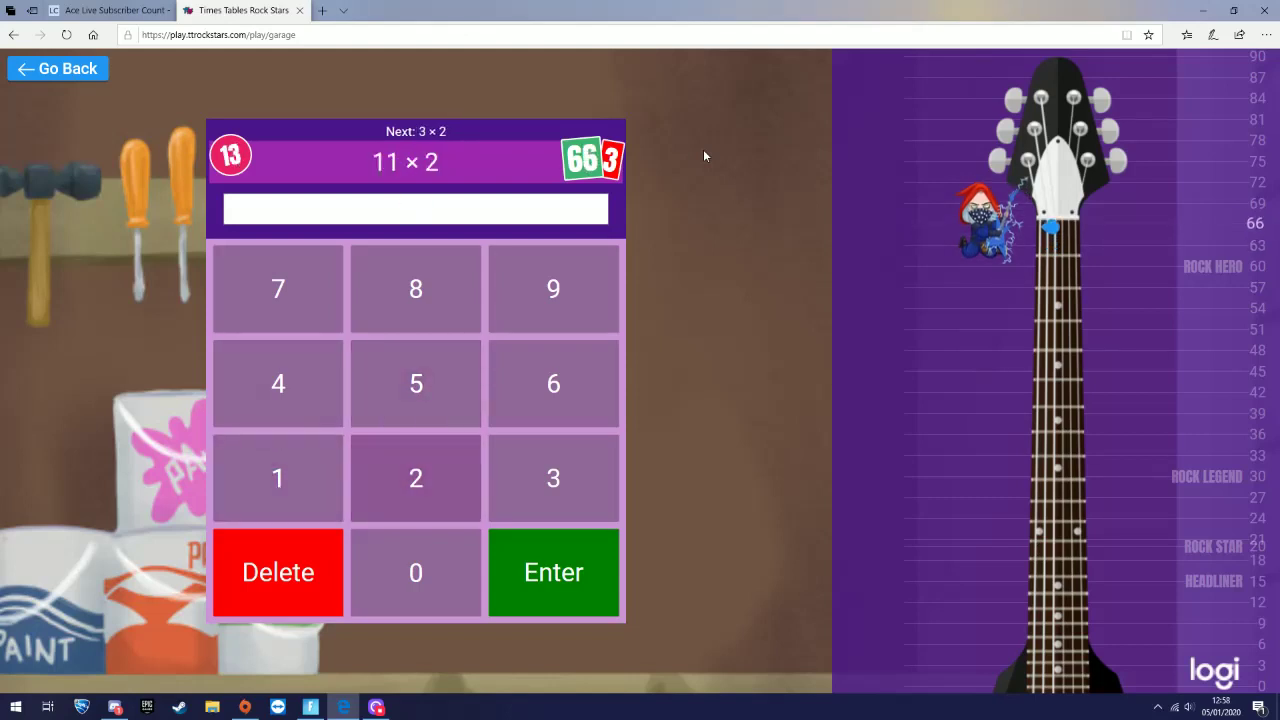
type("22")
key("Return")
type("6")
key("Return")
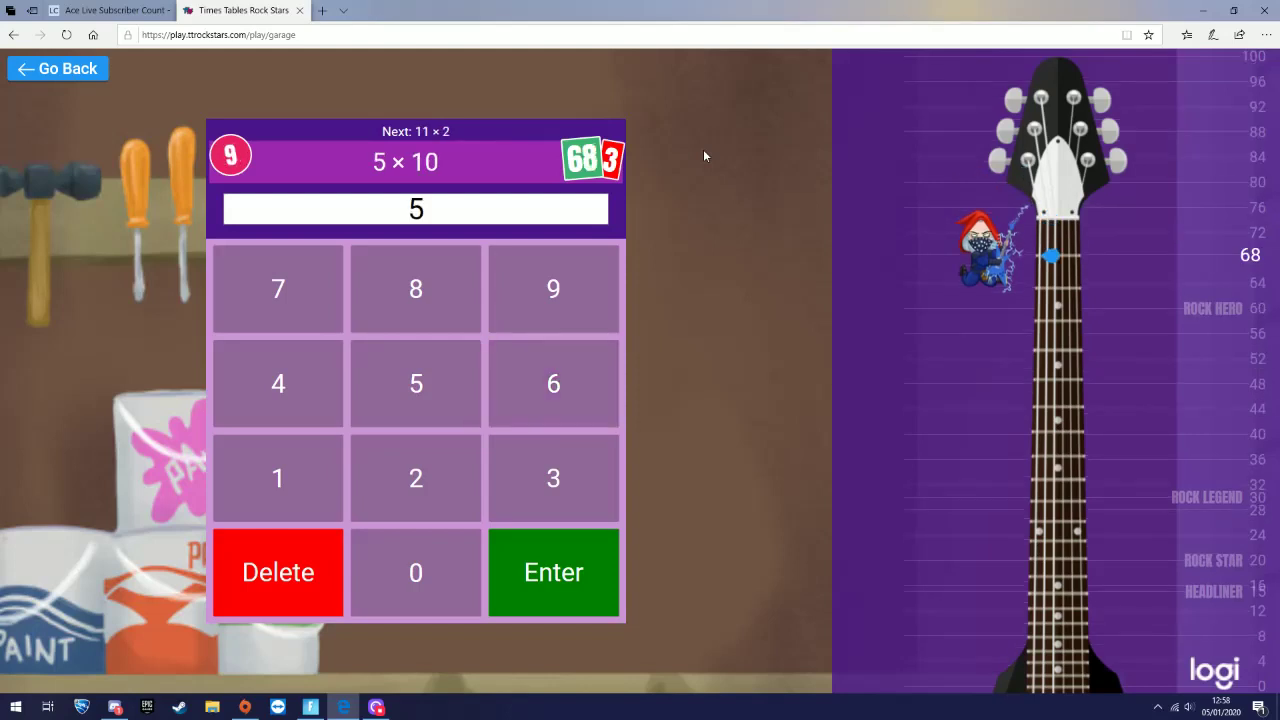
type("0")
key("Return")
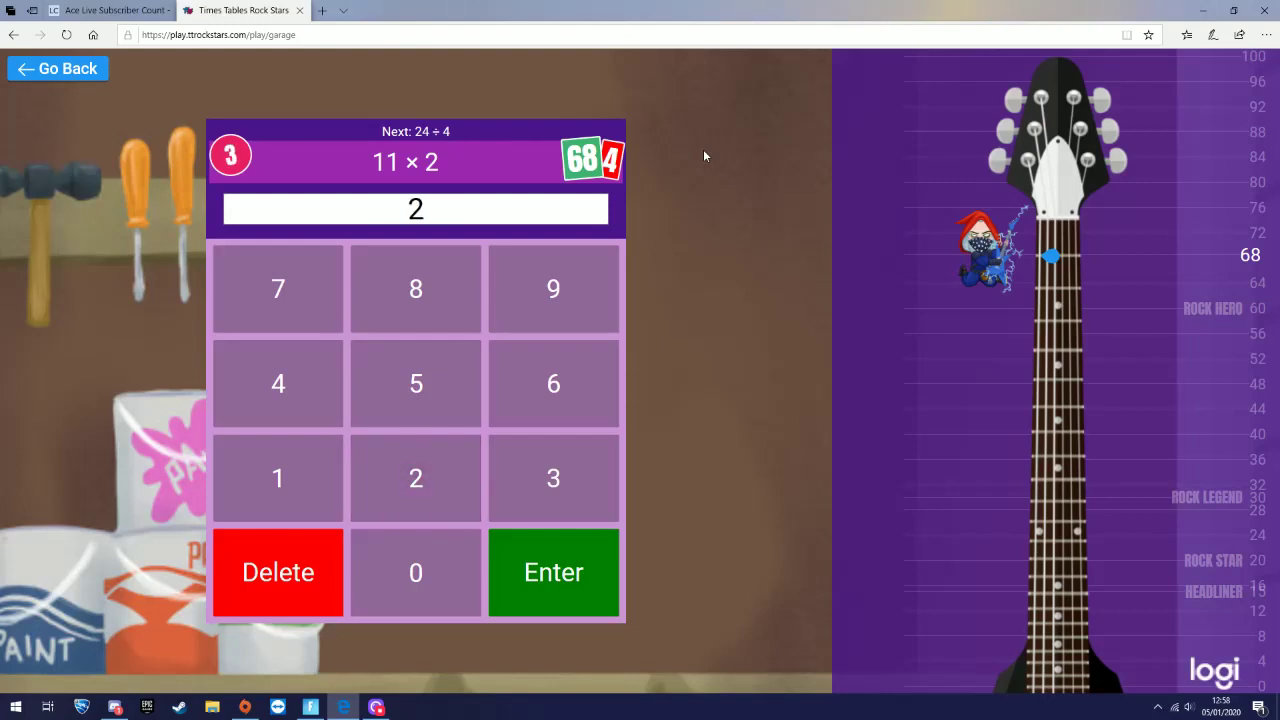
key("Return")
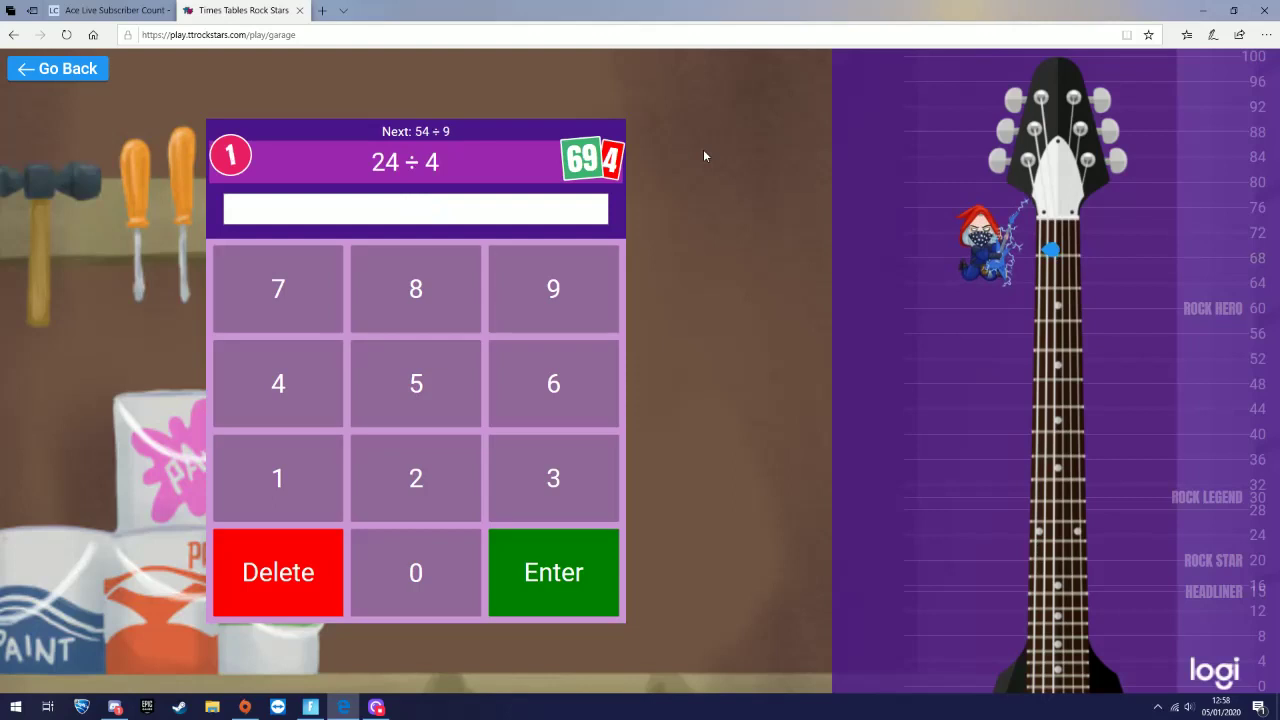
type("5")
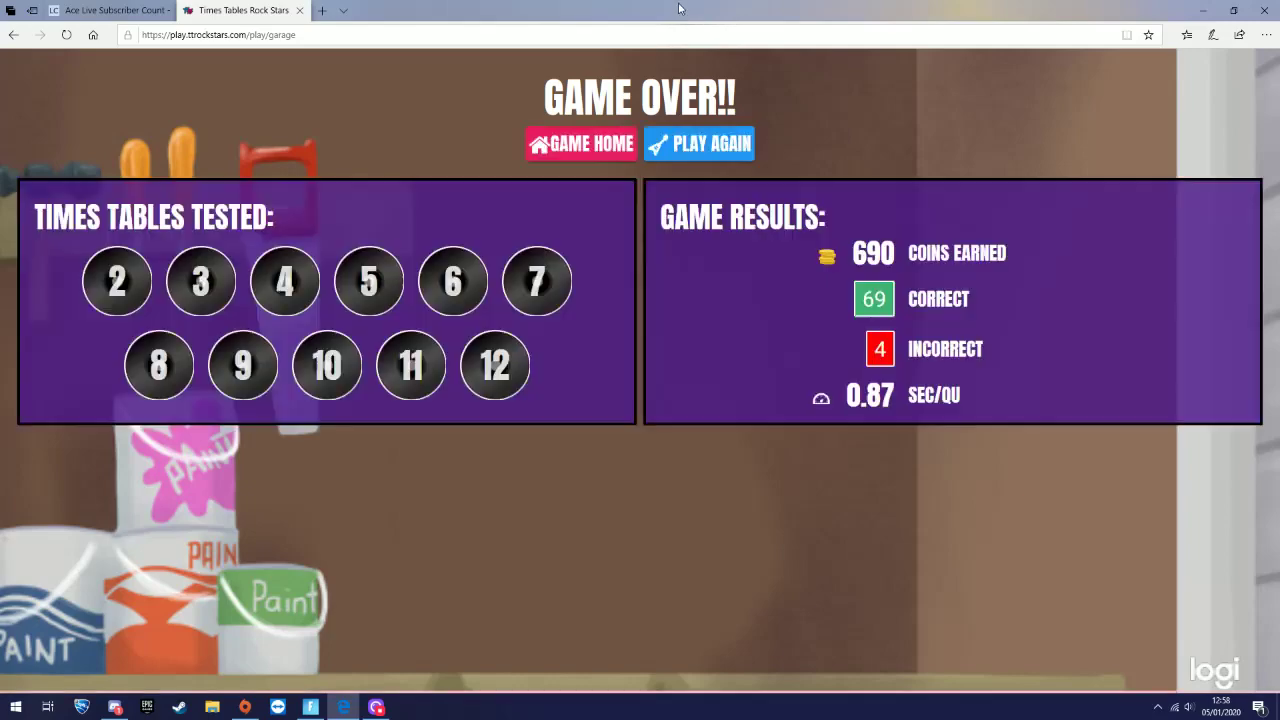
left_click(570, 150)
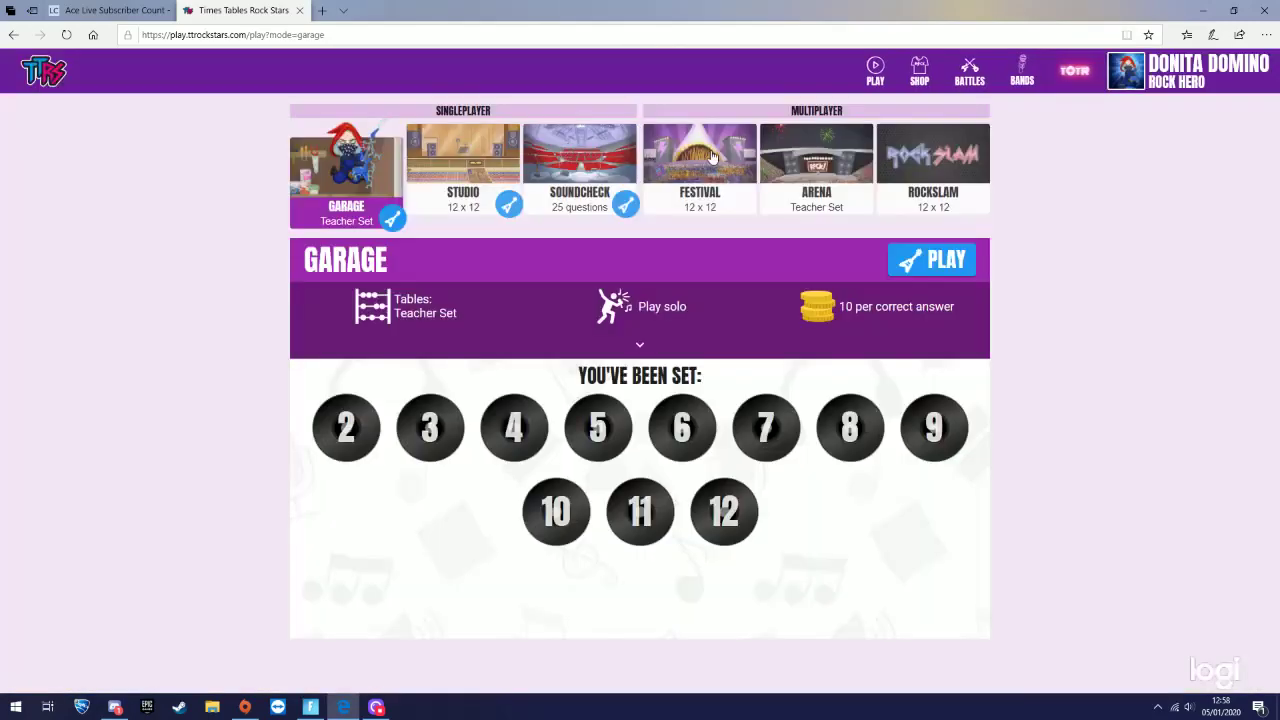
Choose the Festival tile under Multiplayer to begin a Festival round
left_click(713, 157)
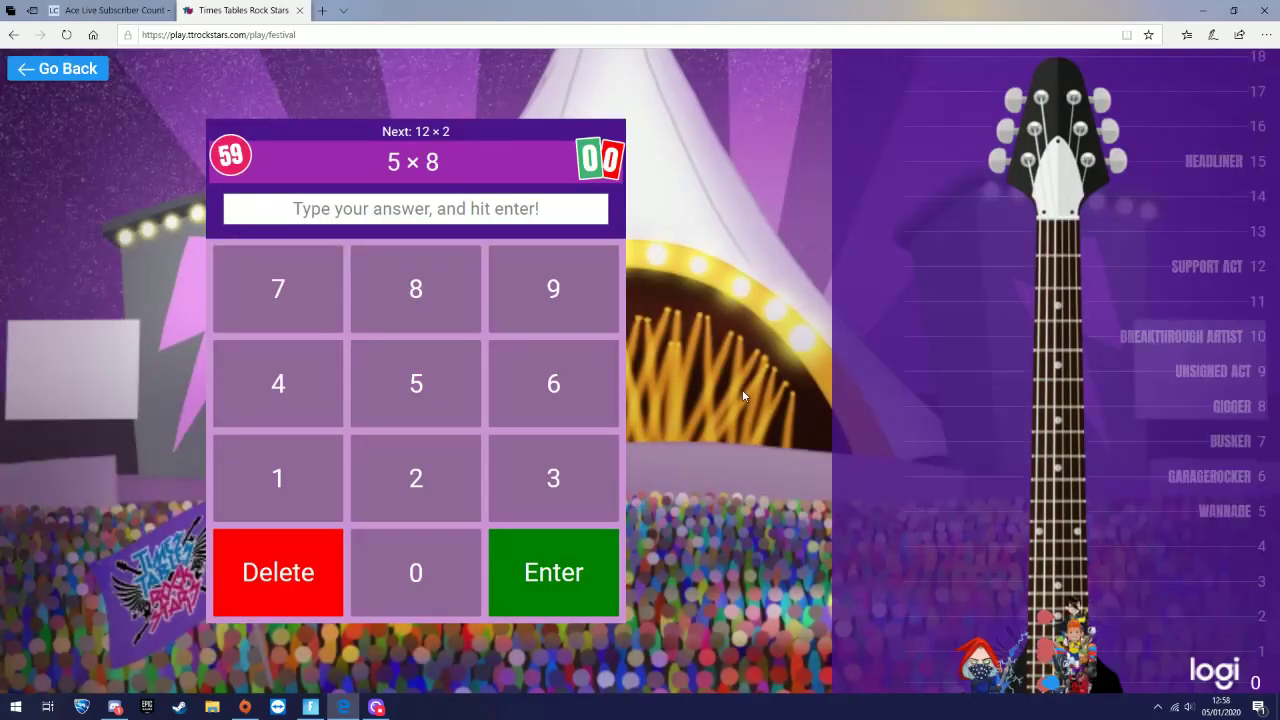
type("40")
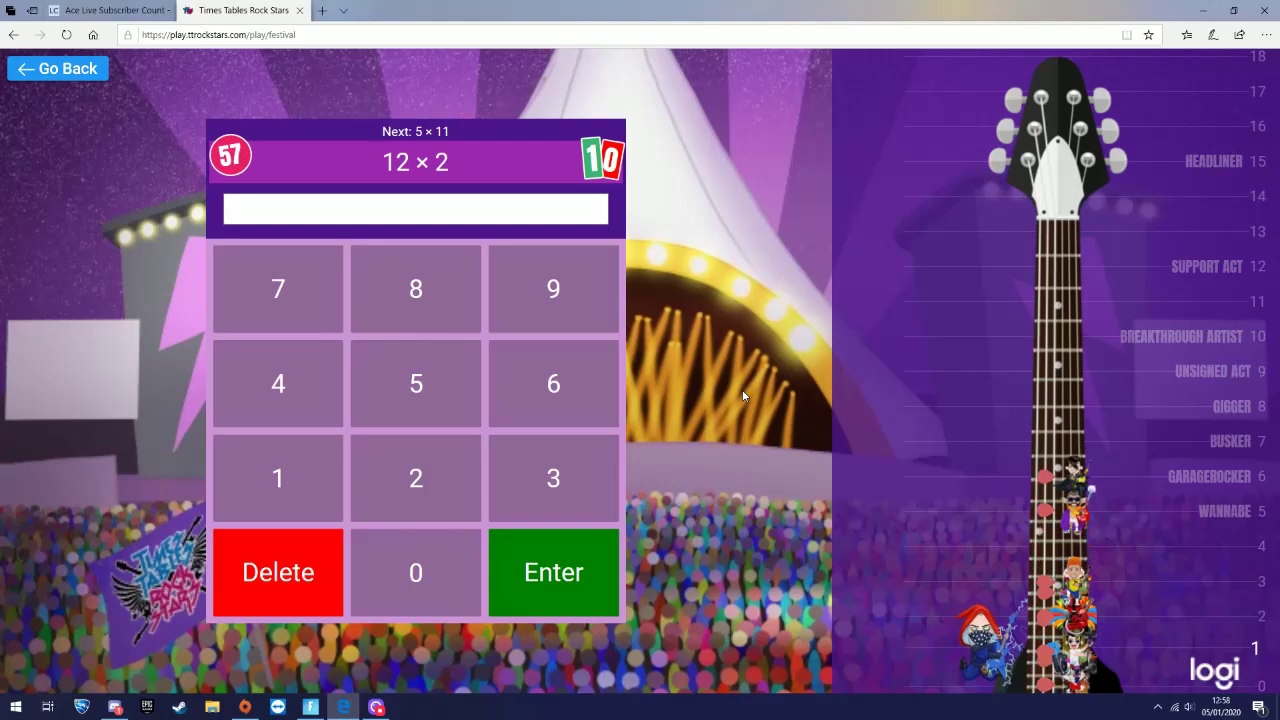
type("2455")
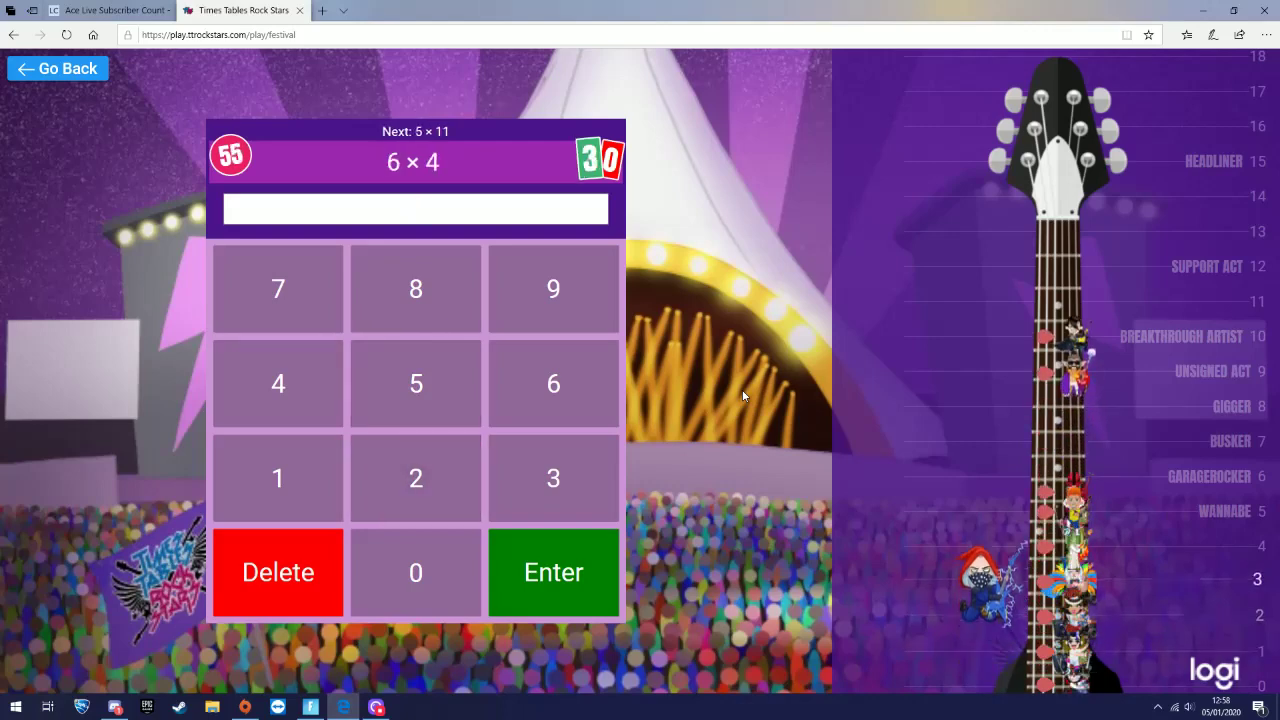
type("24554012")
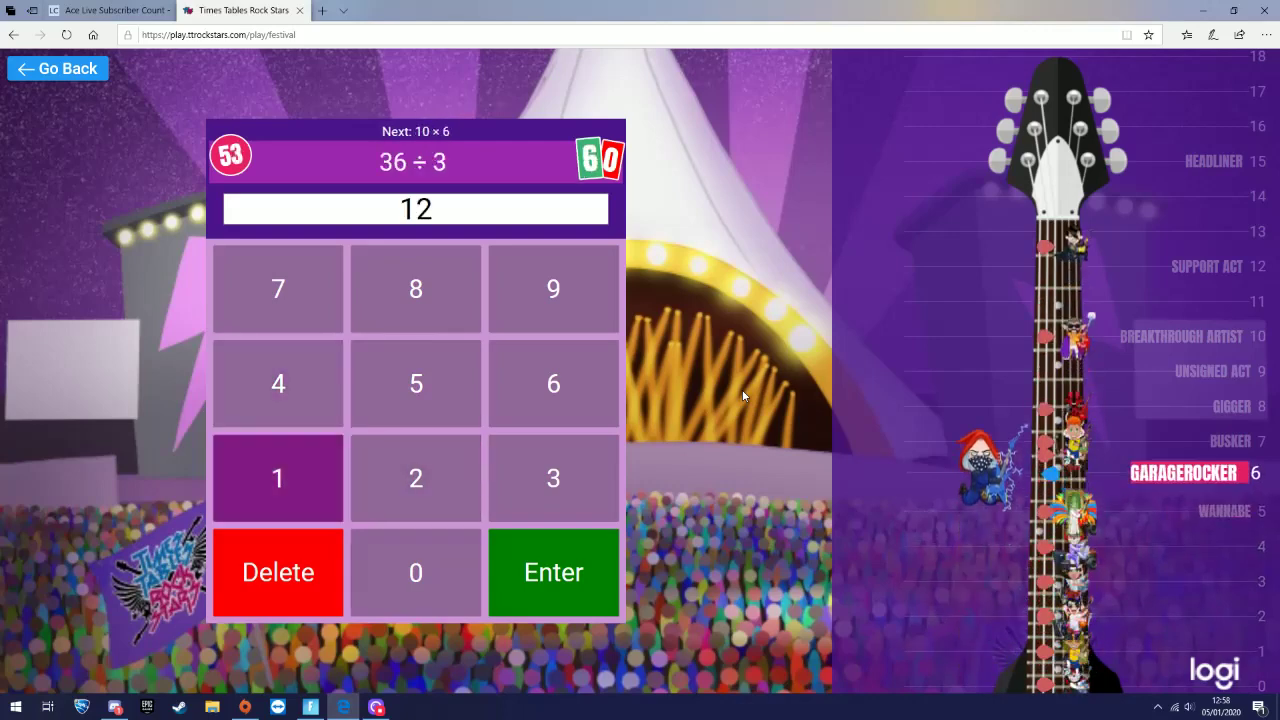
type("605611")
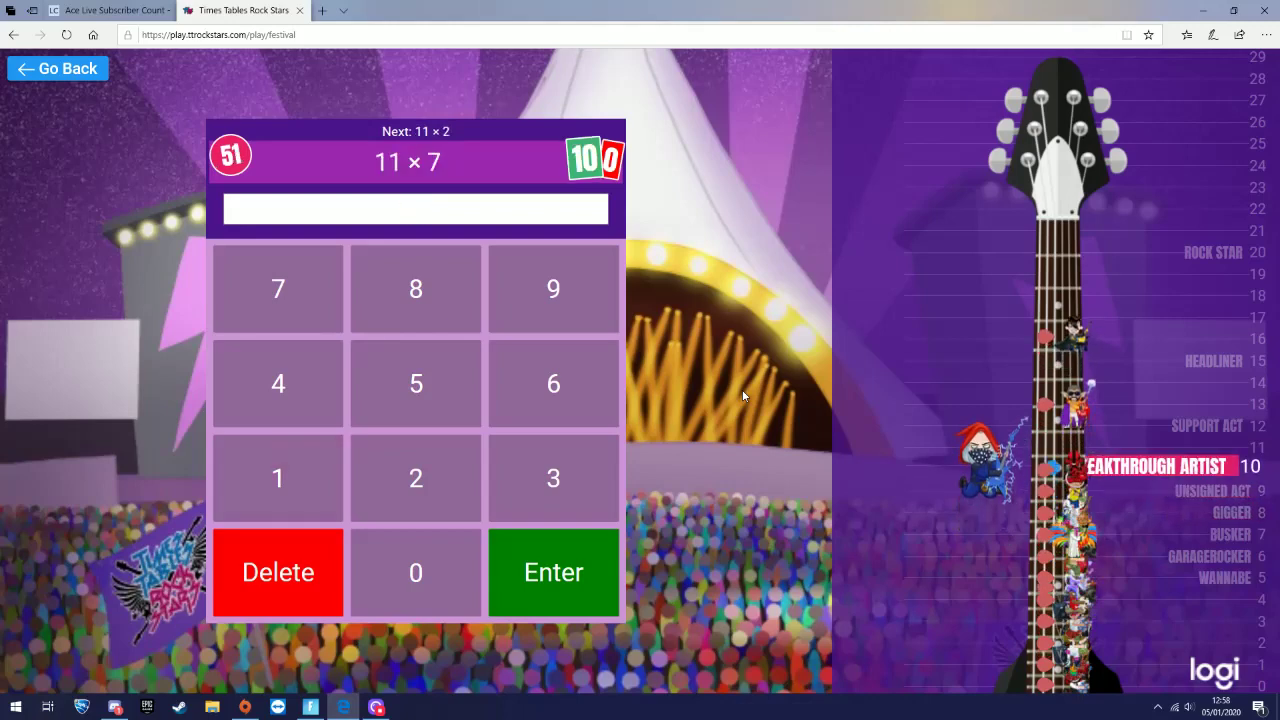
type("77")
type("22")
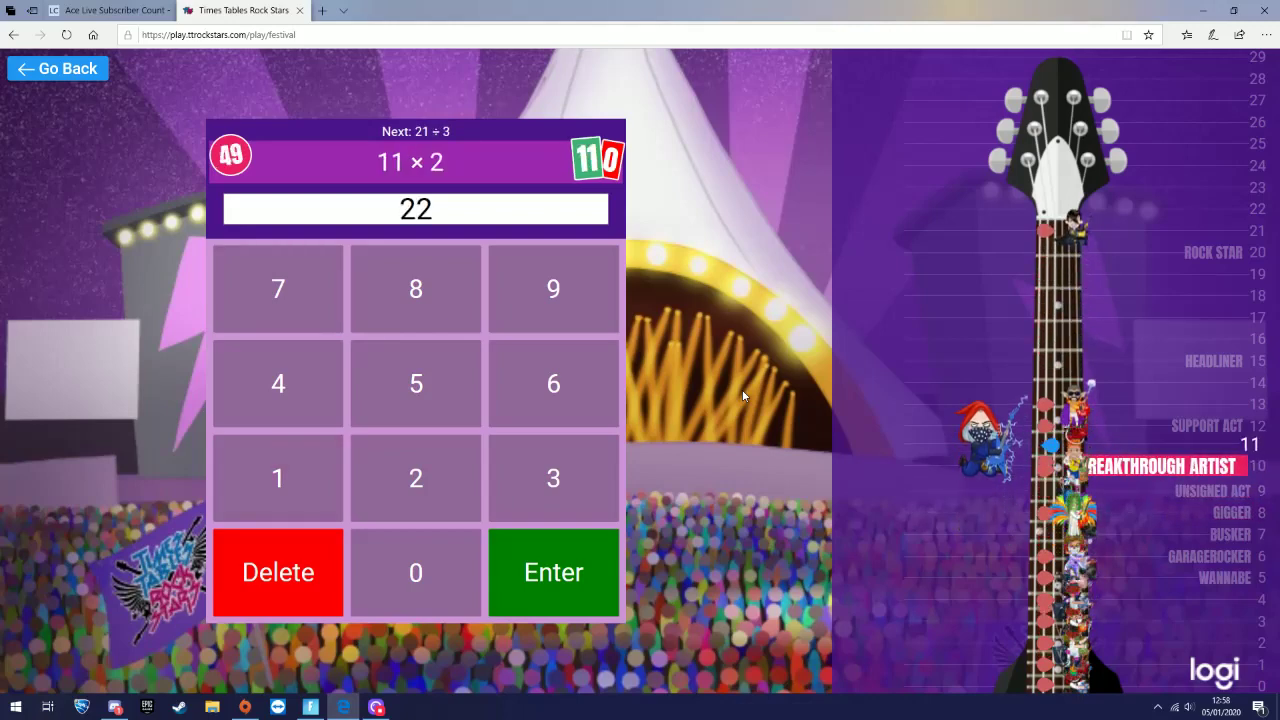
type("7")
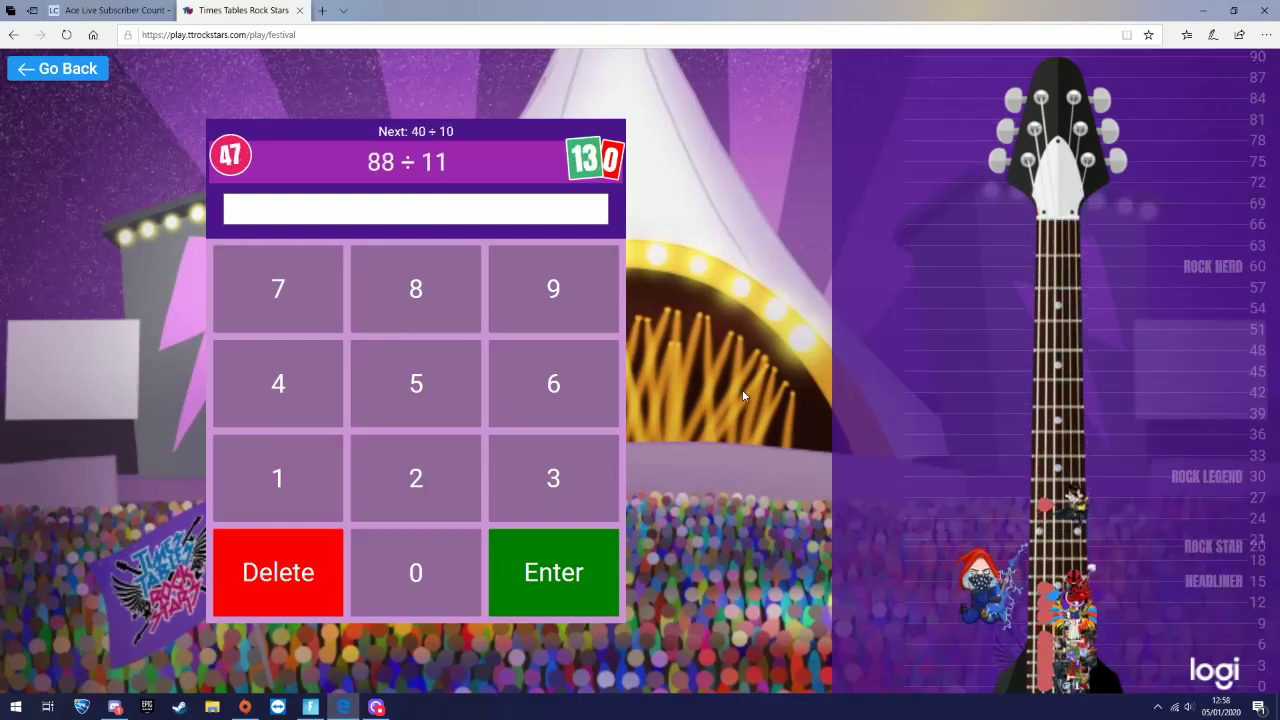
type("8")
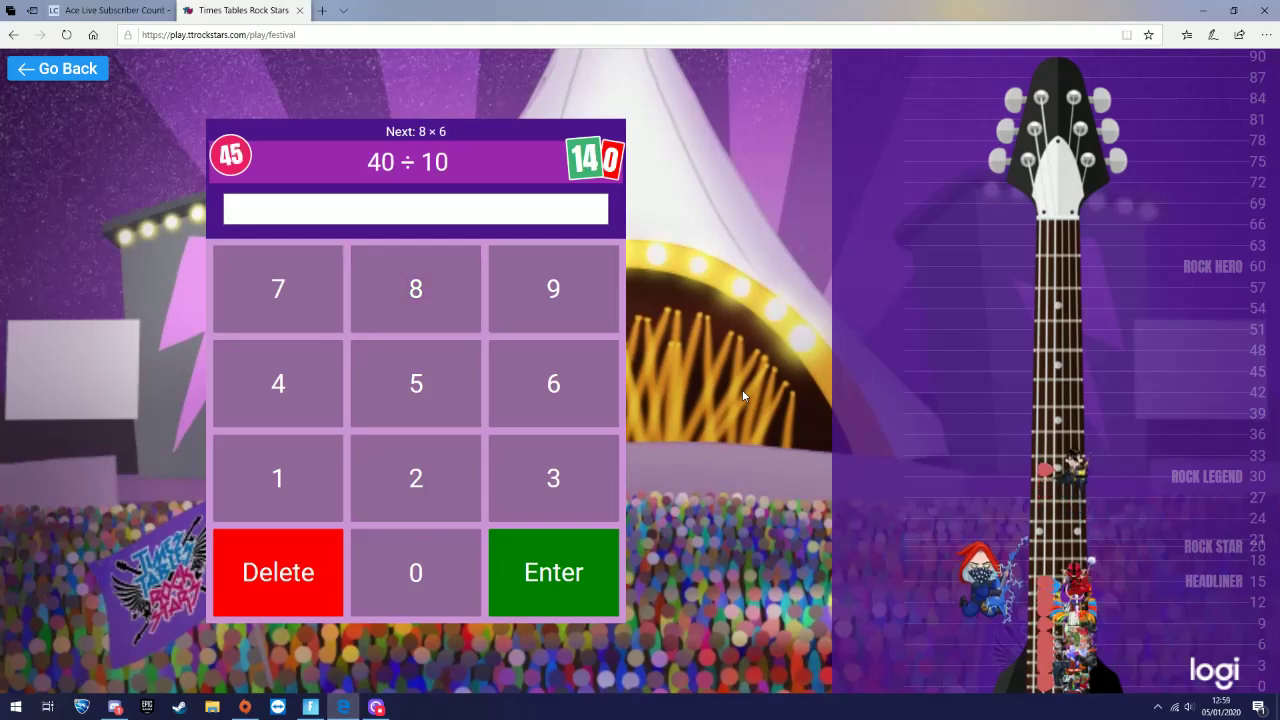
type("48")
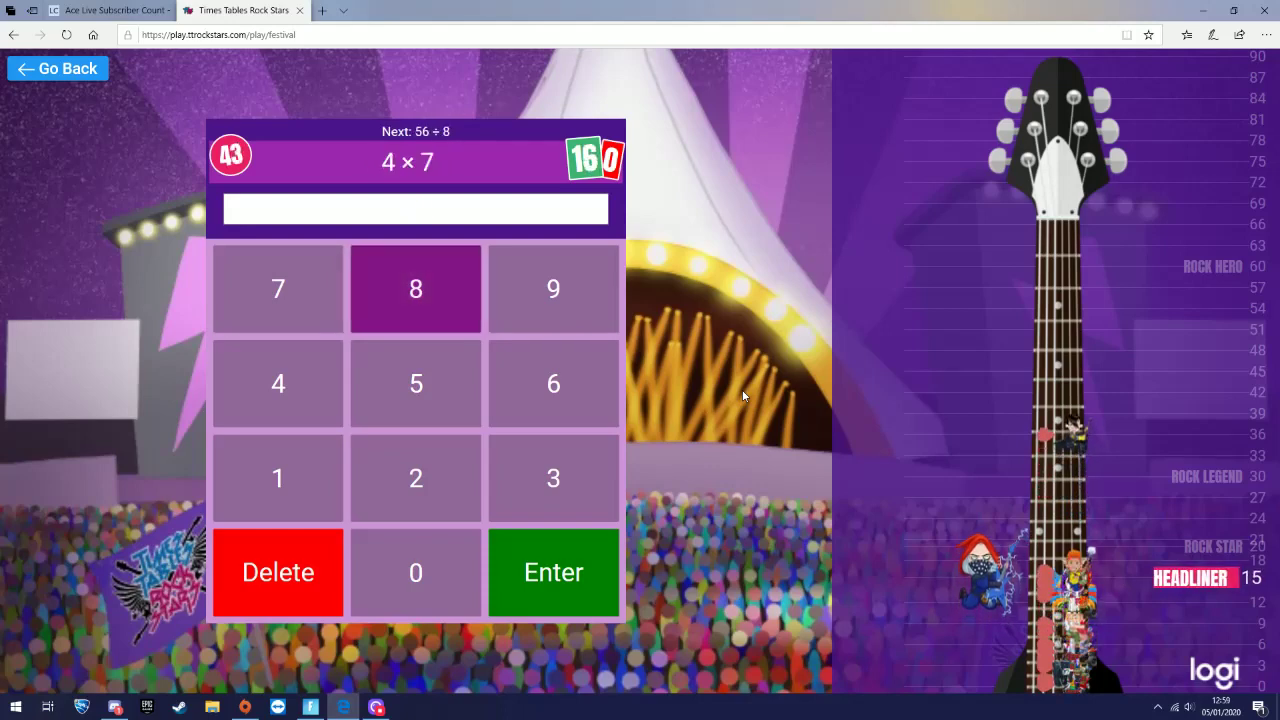
type("2")
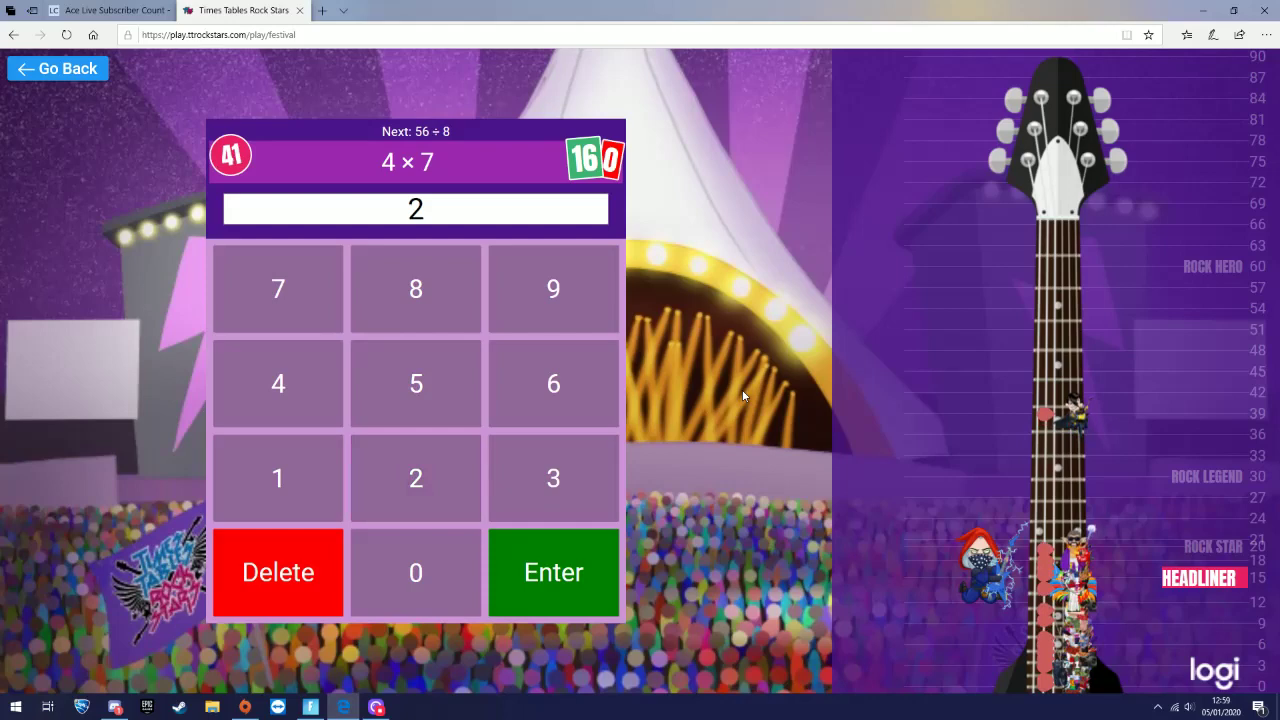
type("8")
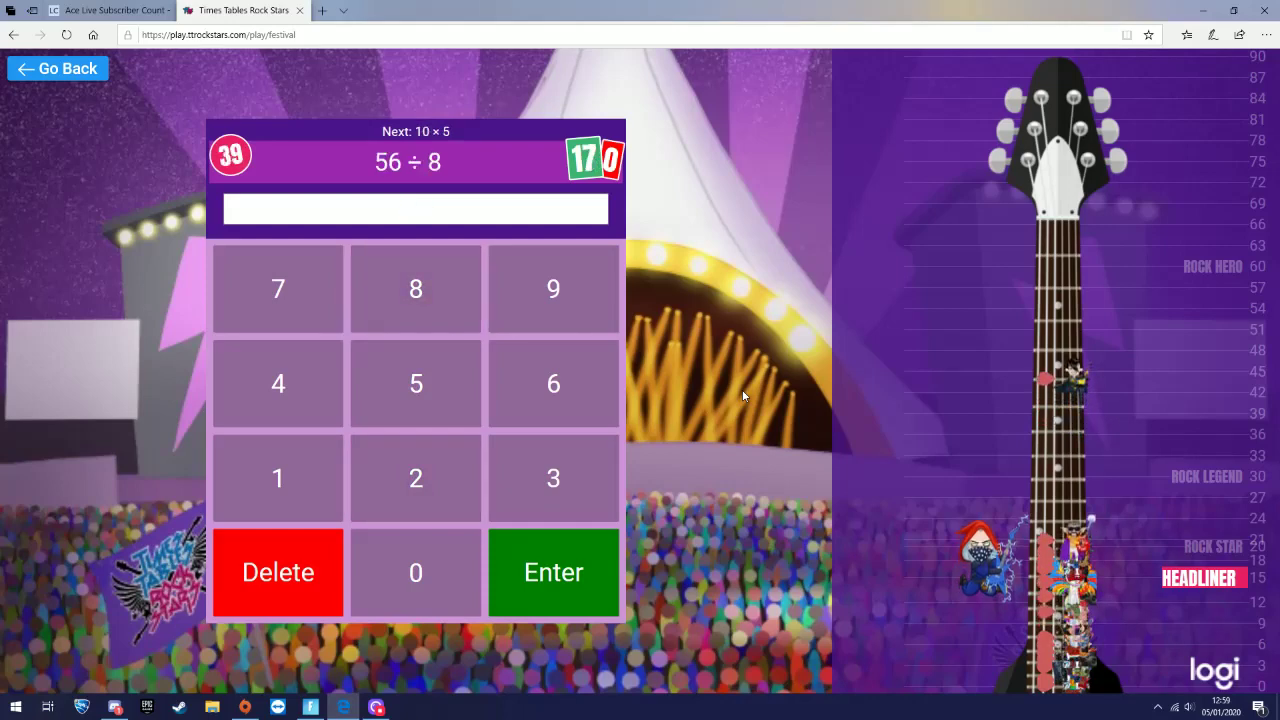
type("7")
type("5")
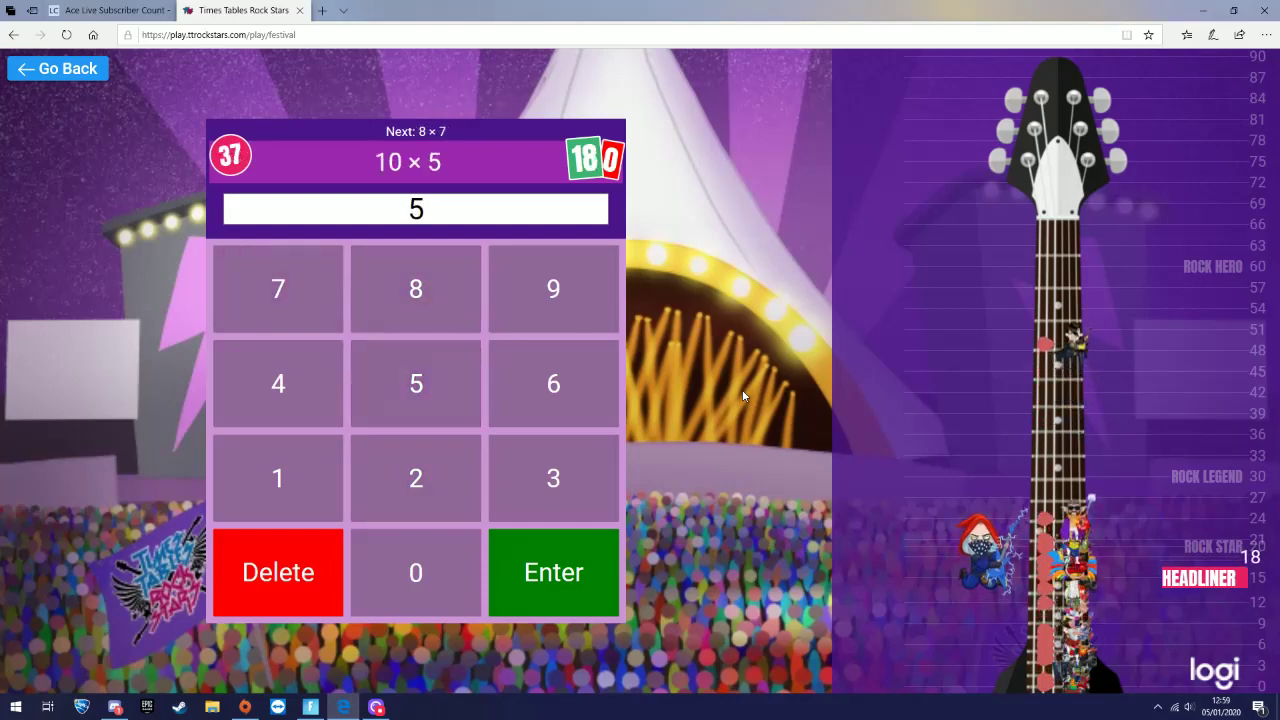
type("056")
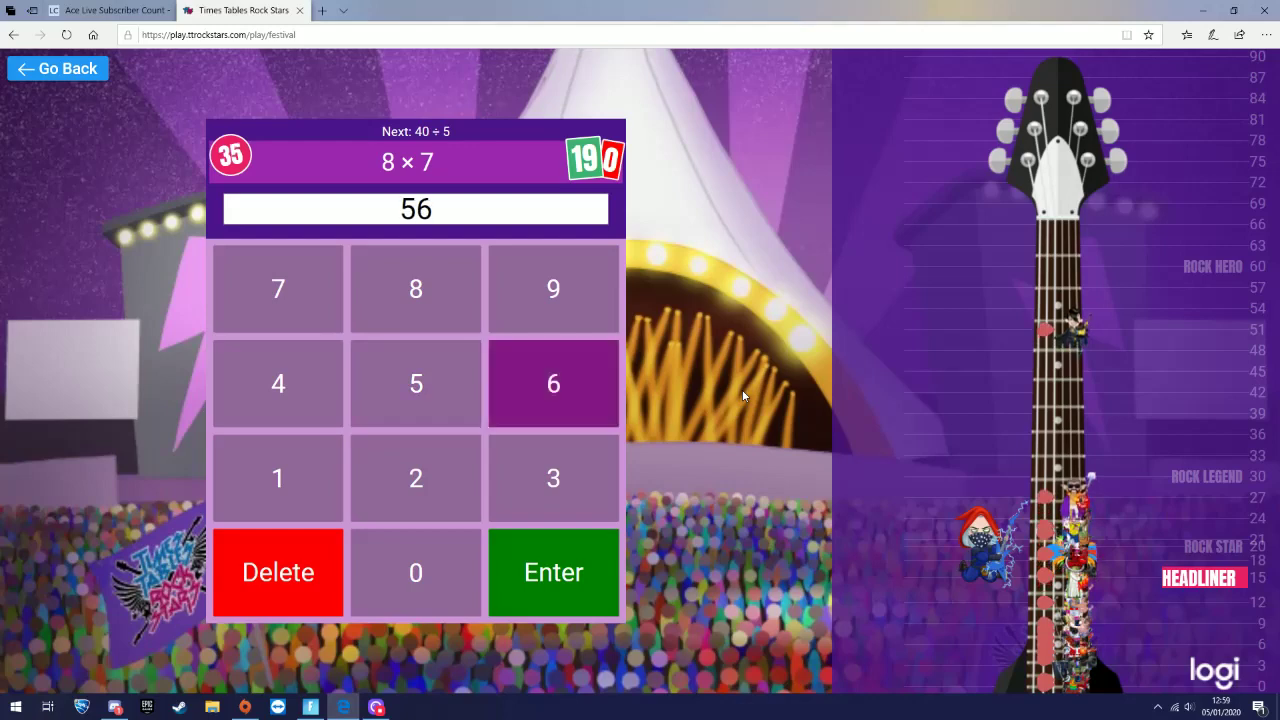
type("8")
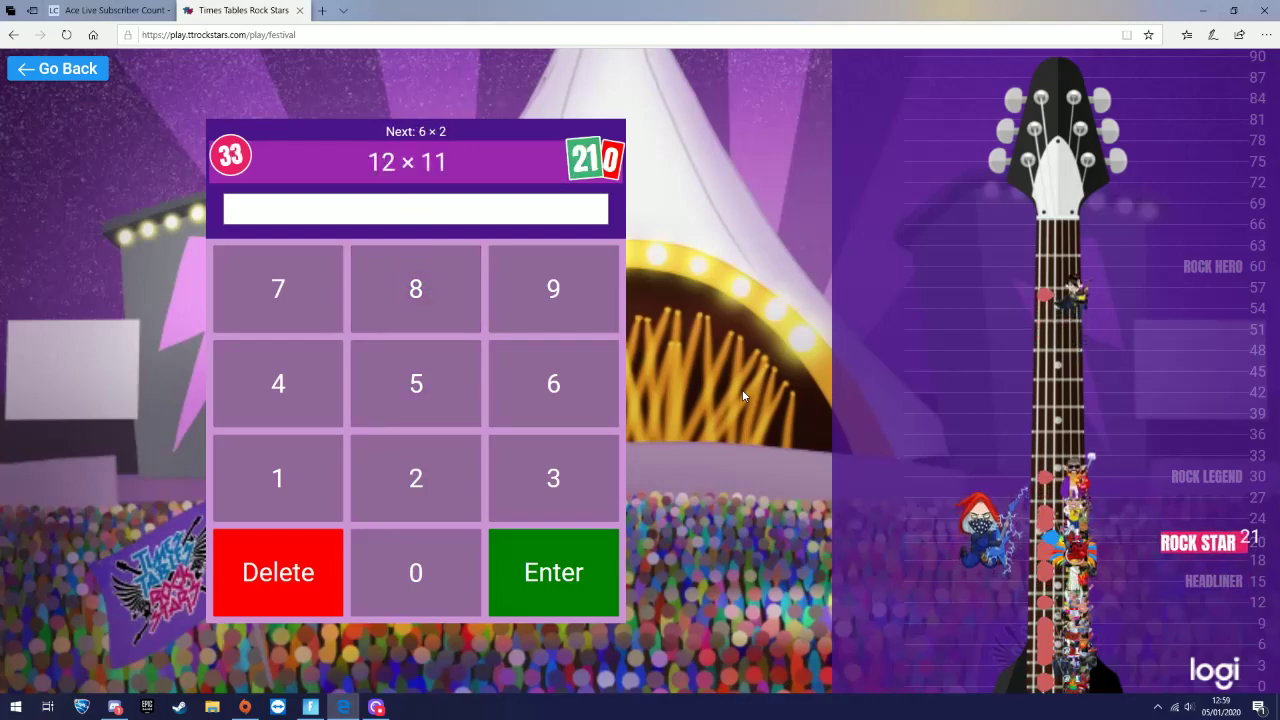
Answer Festival questions such as 11 × 2, 27 ÷ 9, 5 × 9 and 4 × 7 without misses
key("Return")
type("1")
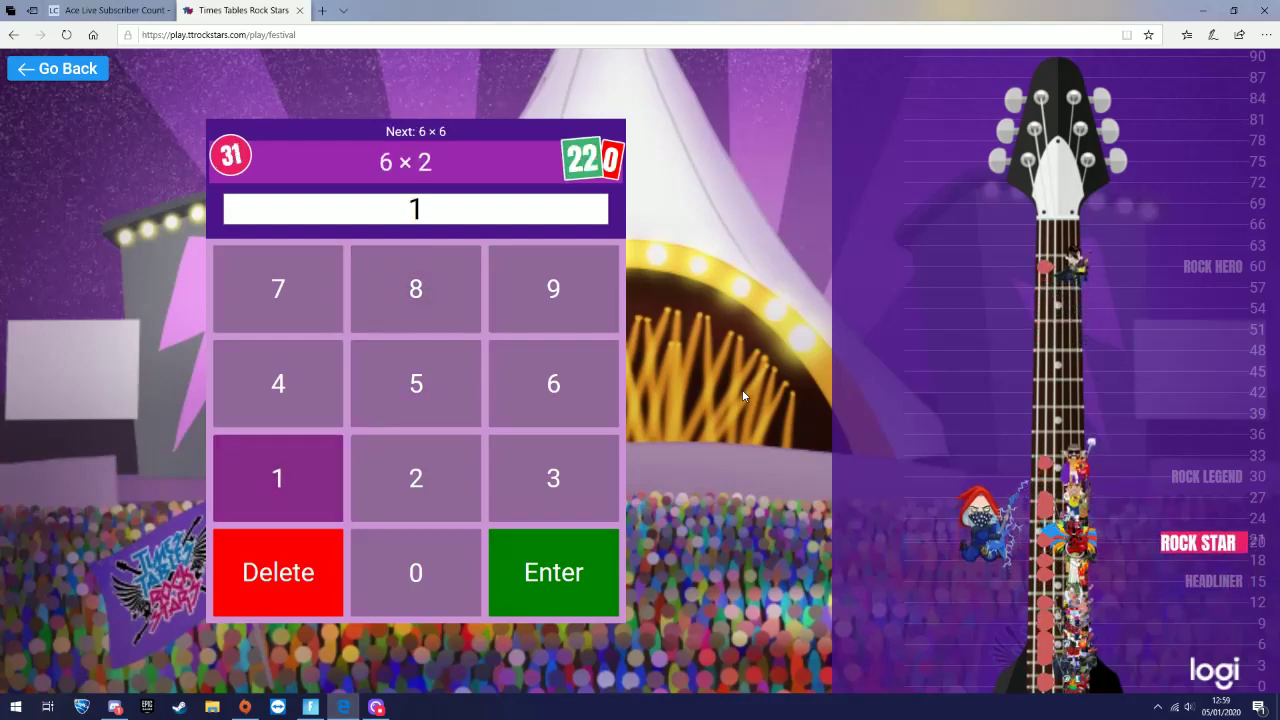
type("2 36 50 22")
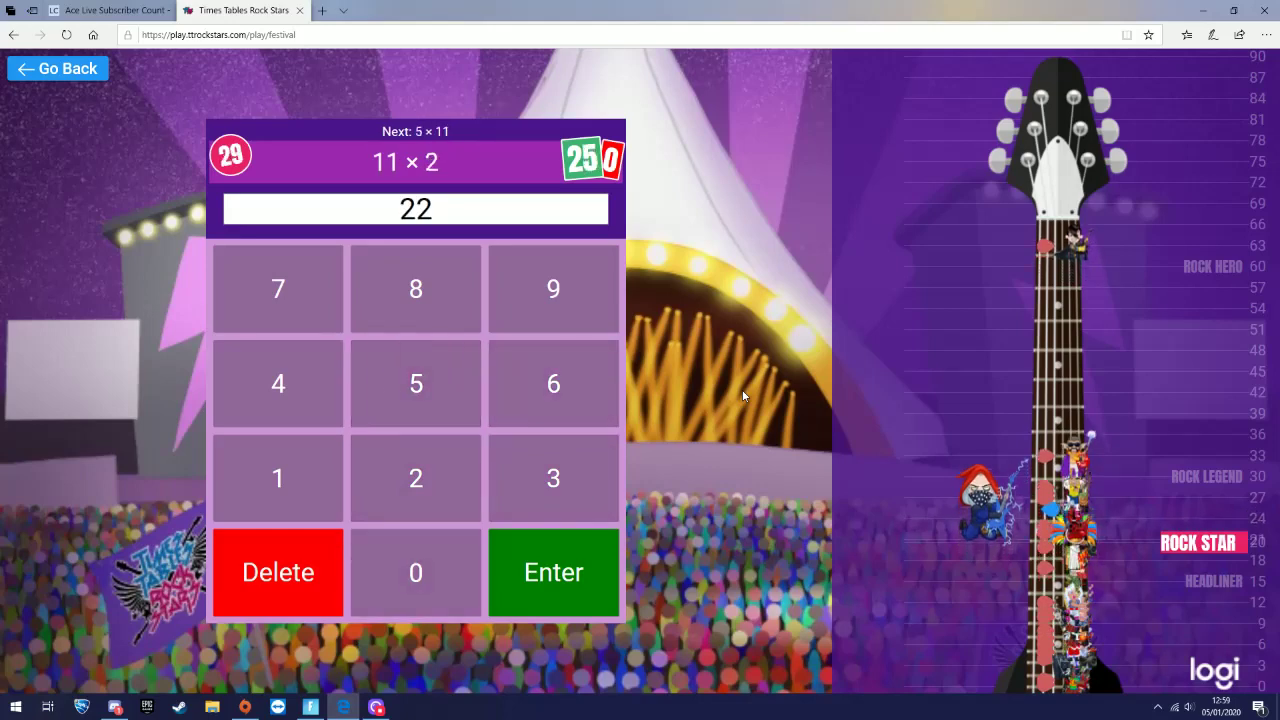
key("Return")
type("55")
key("Return")
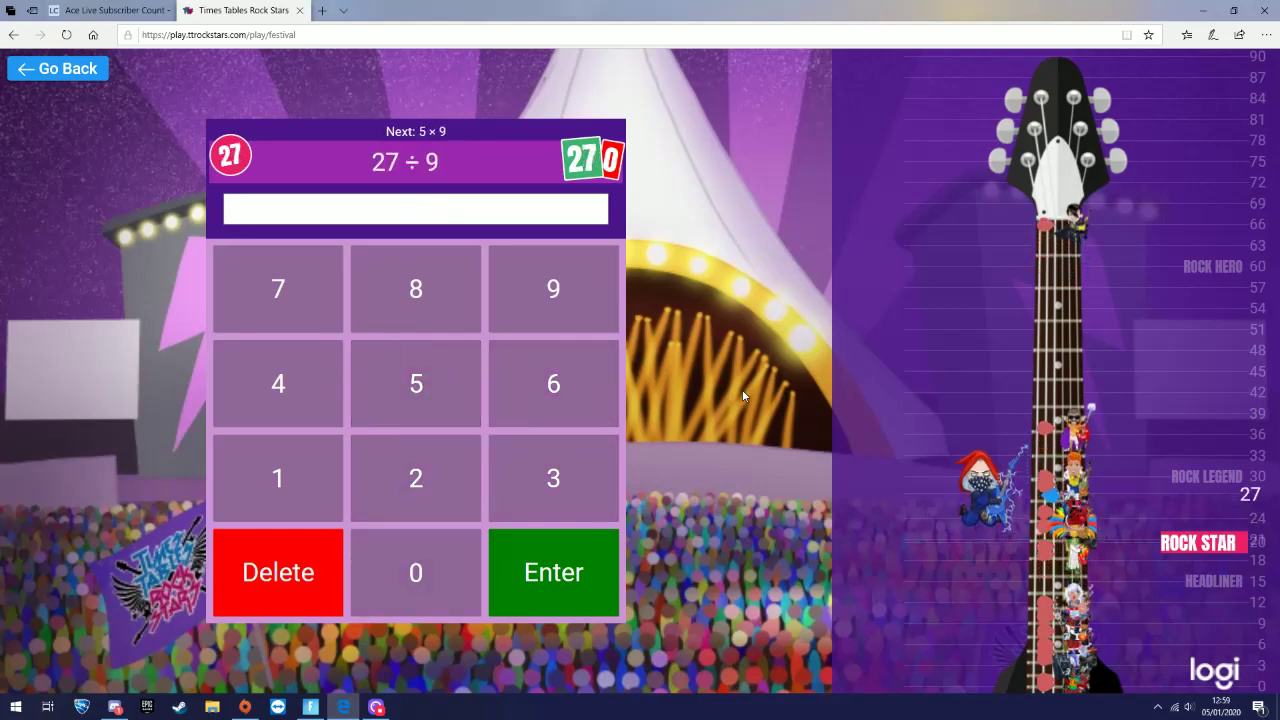
type("3")
key("Return")
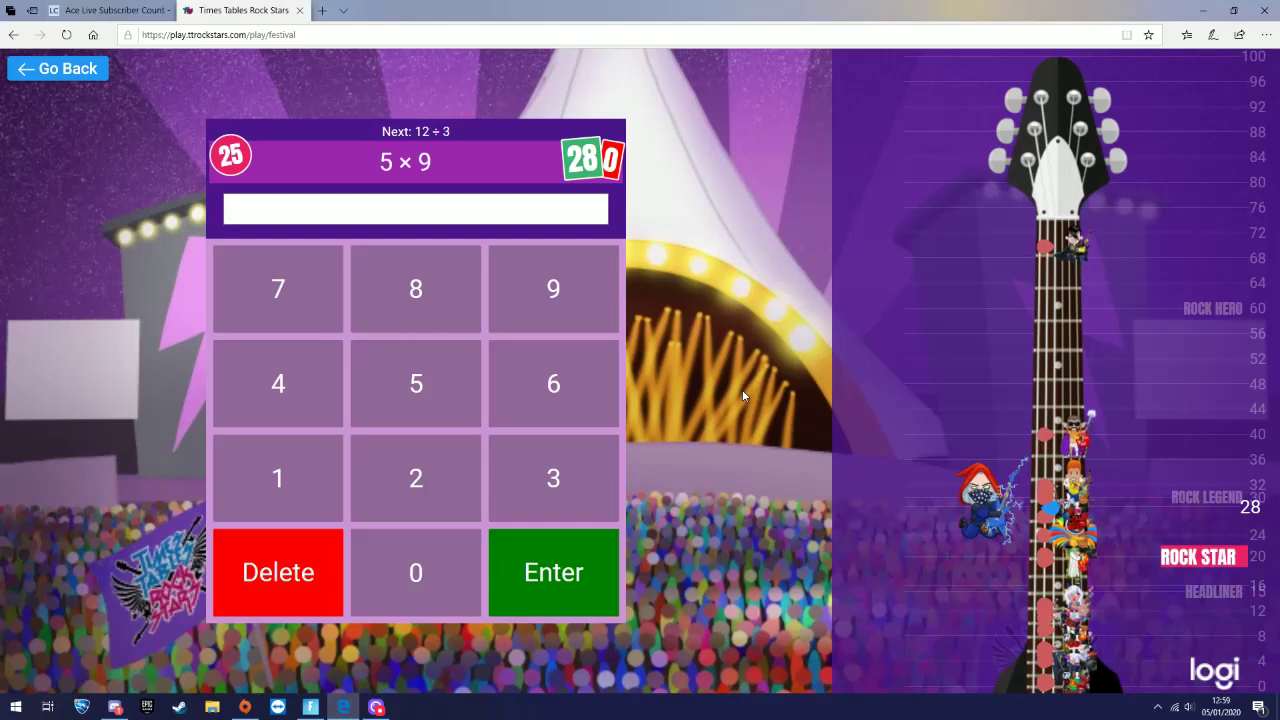
type("45")
key("Return")
type("4")
key("Return")
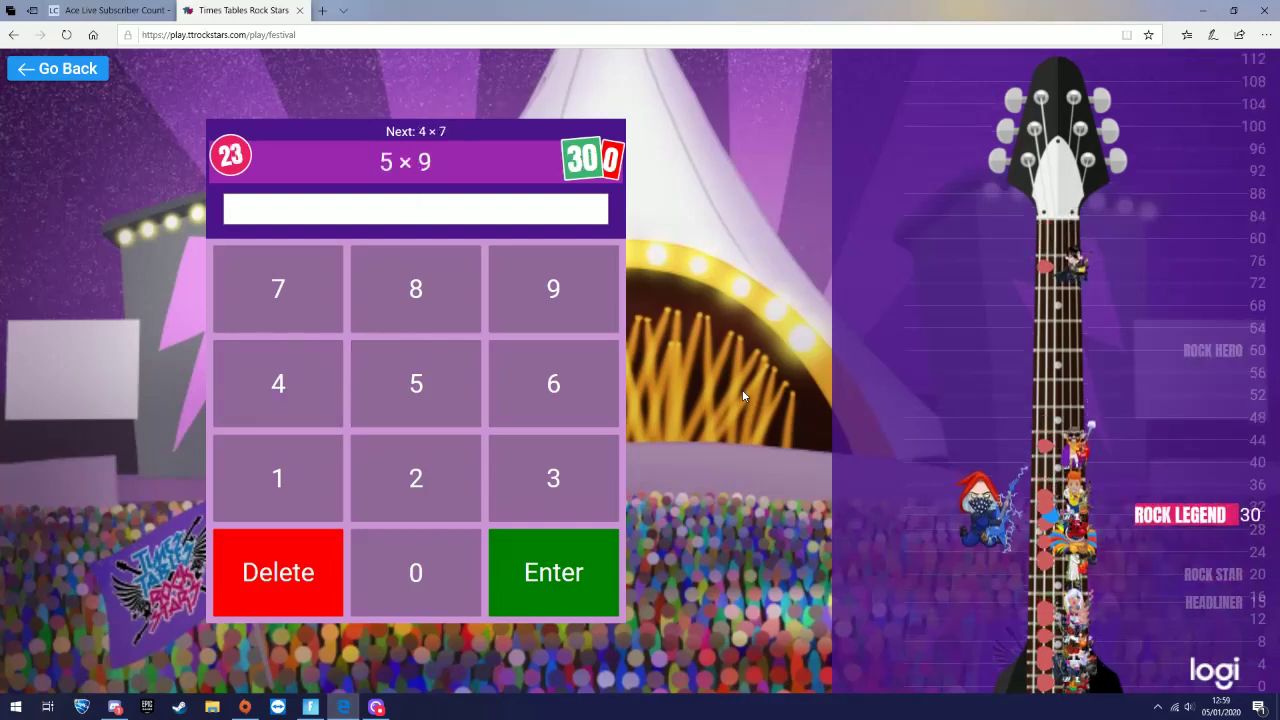
type("5")
key("Return")
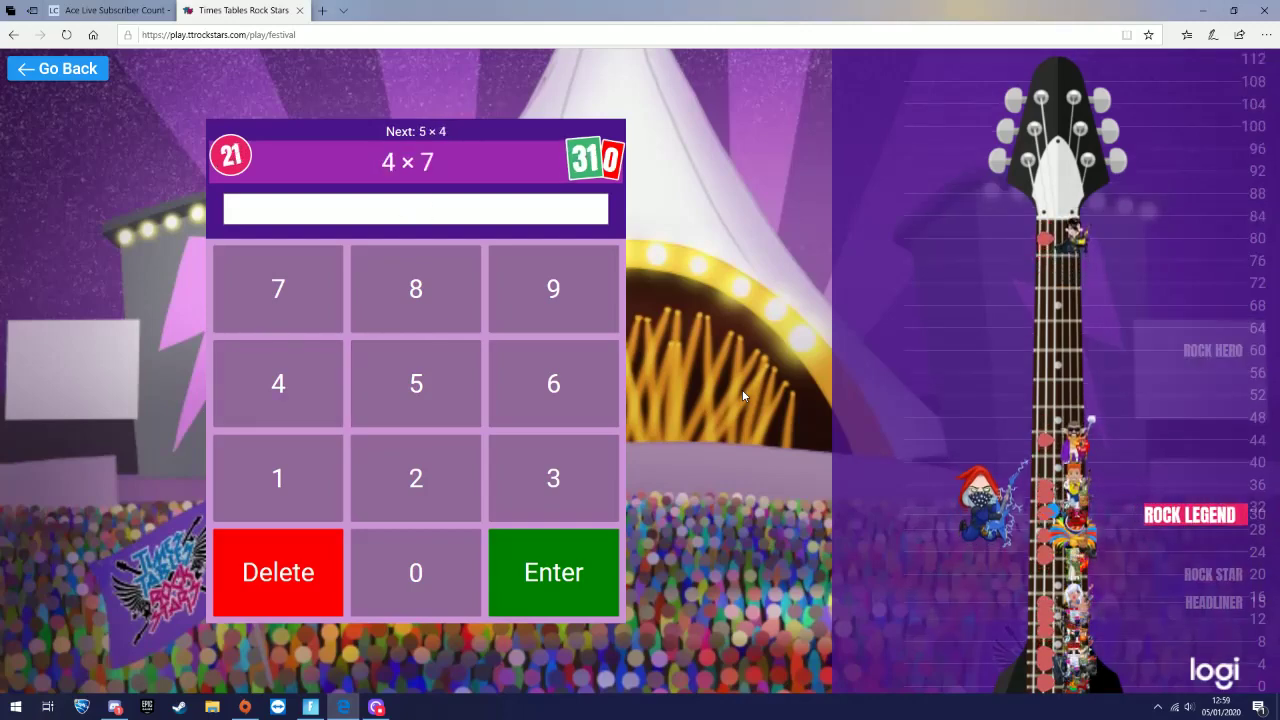
type("3")
key("BackSpace")
type("28")
key("Return")
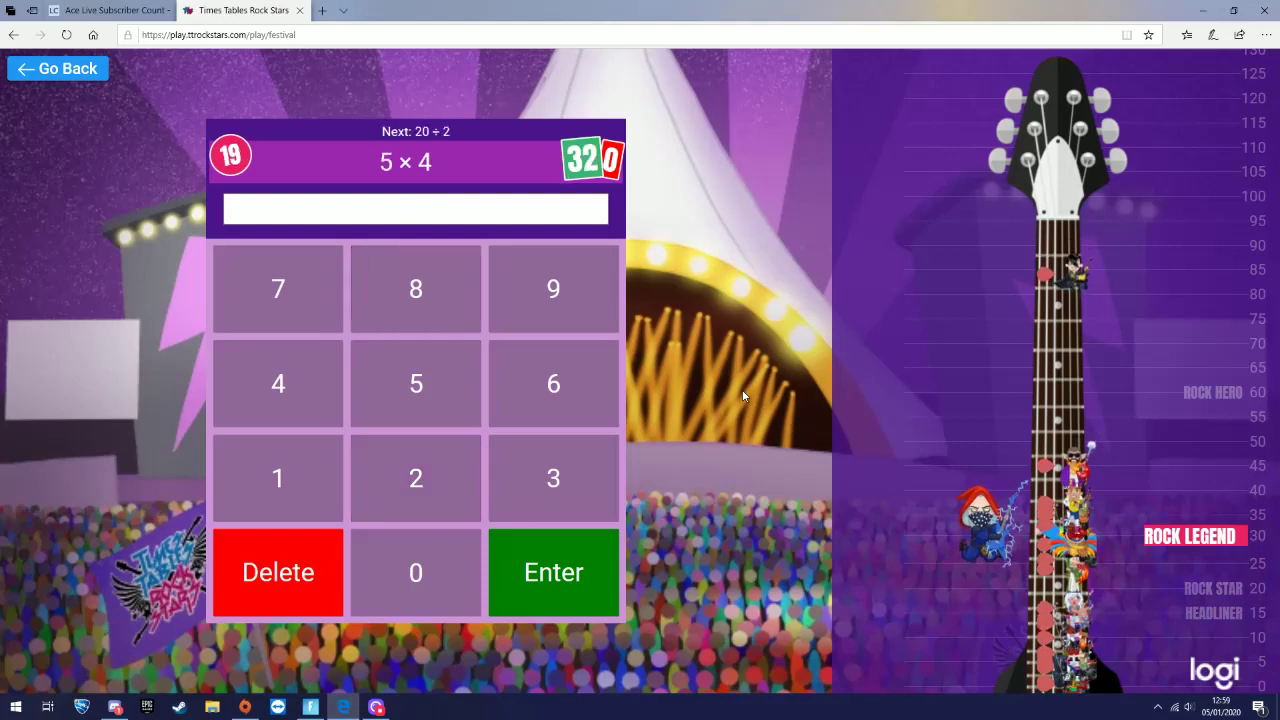
type("2")
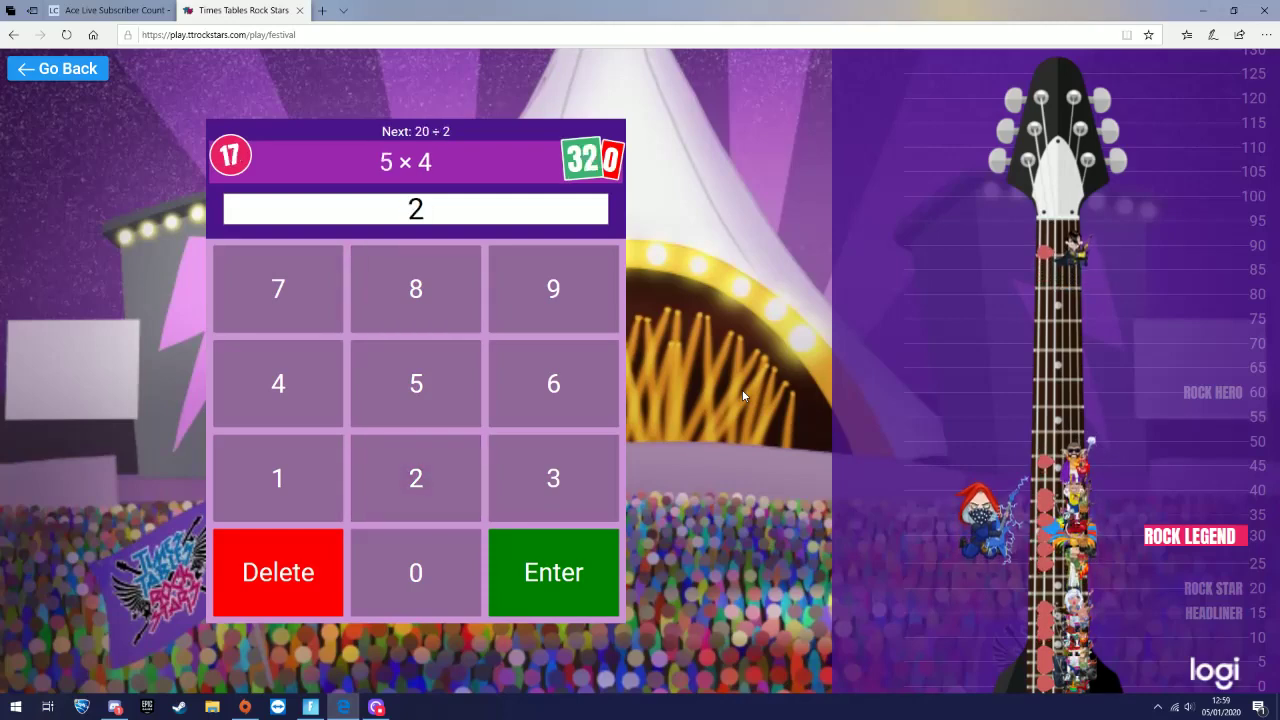
type("0")
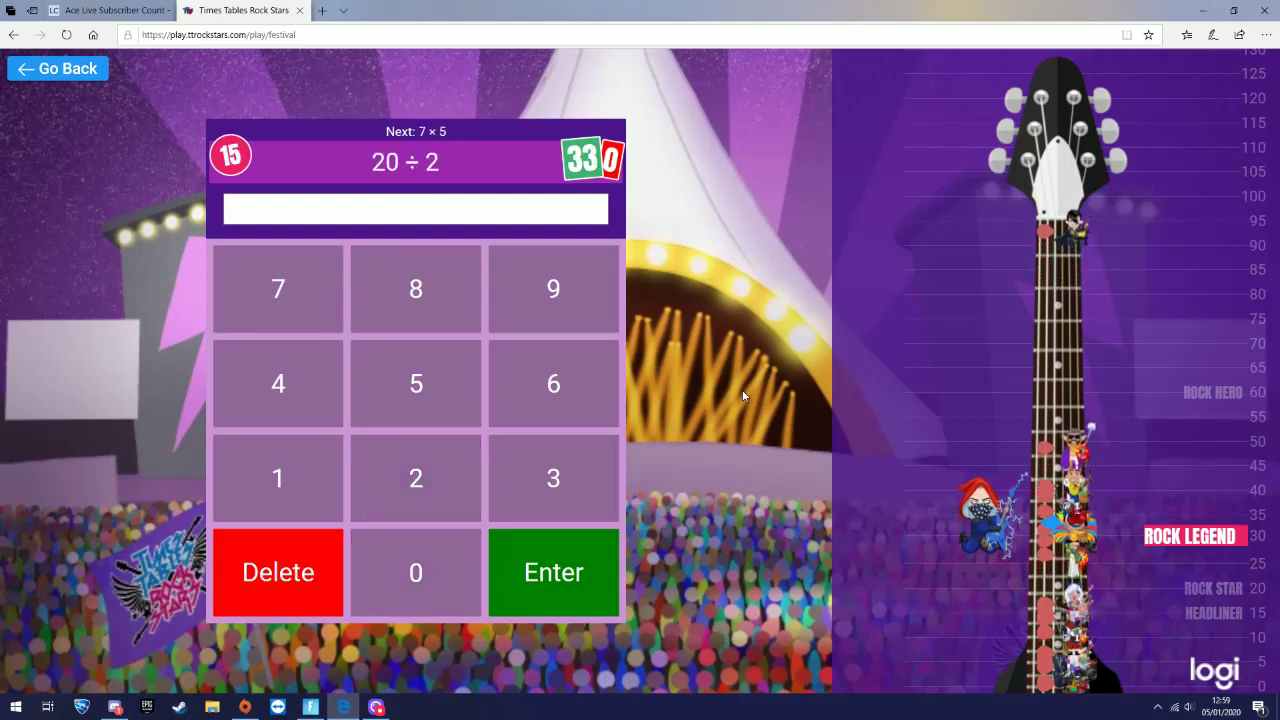
type("10")
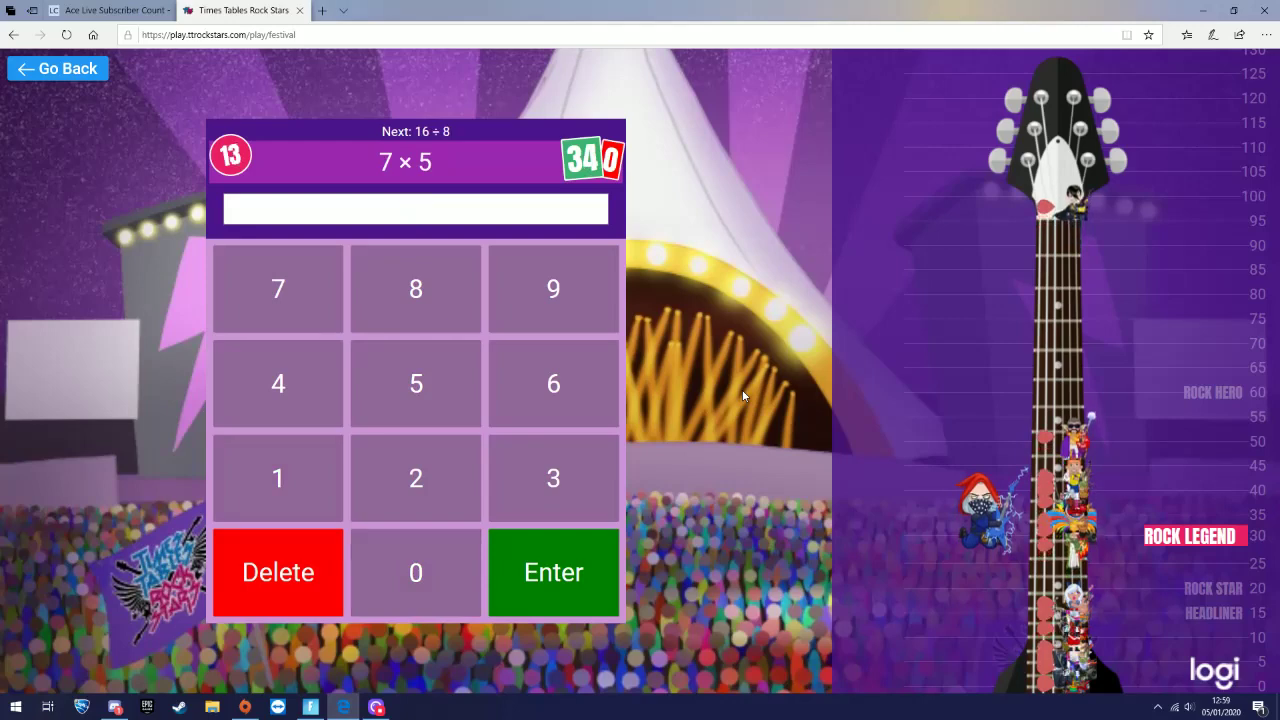
type("352")
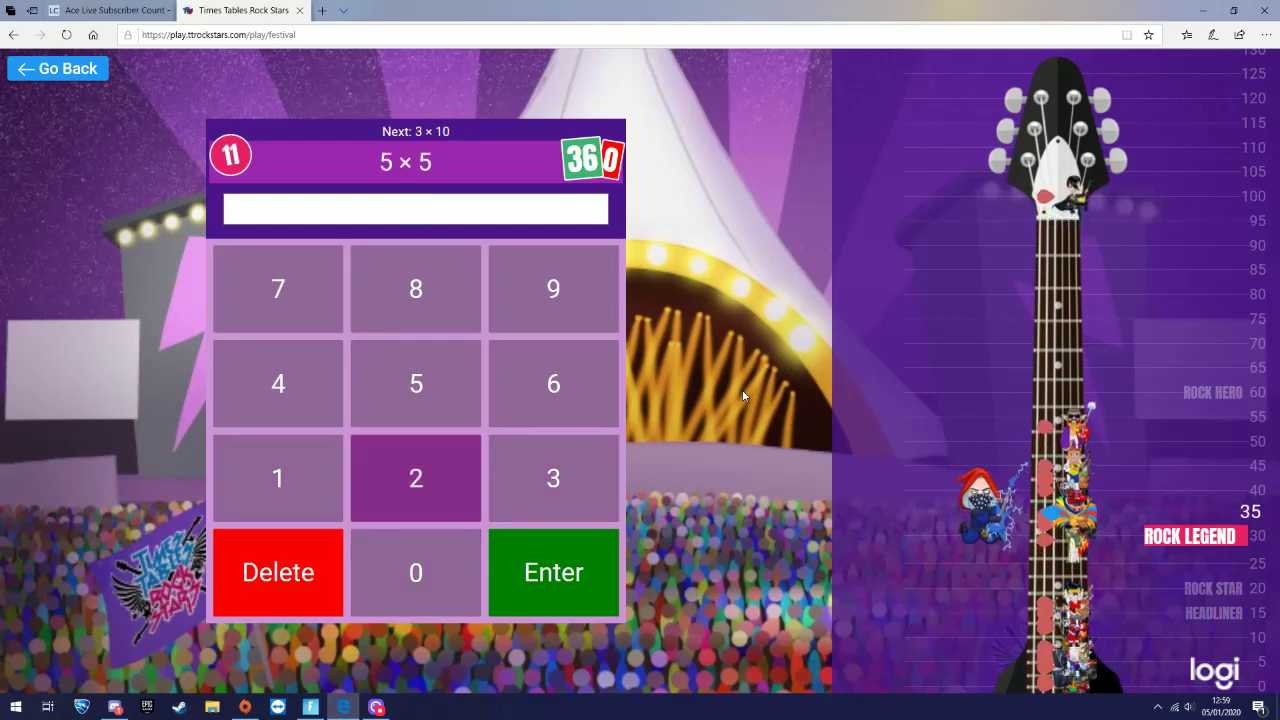
type("2")
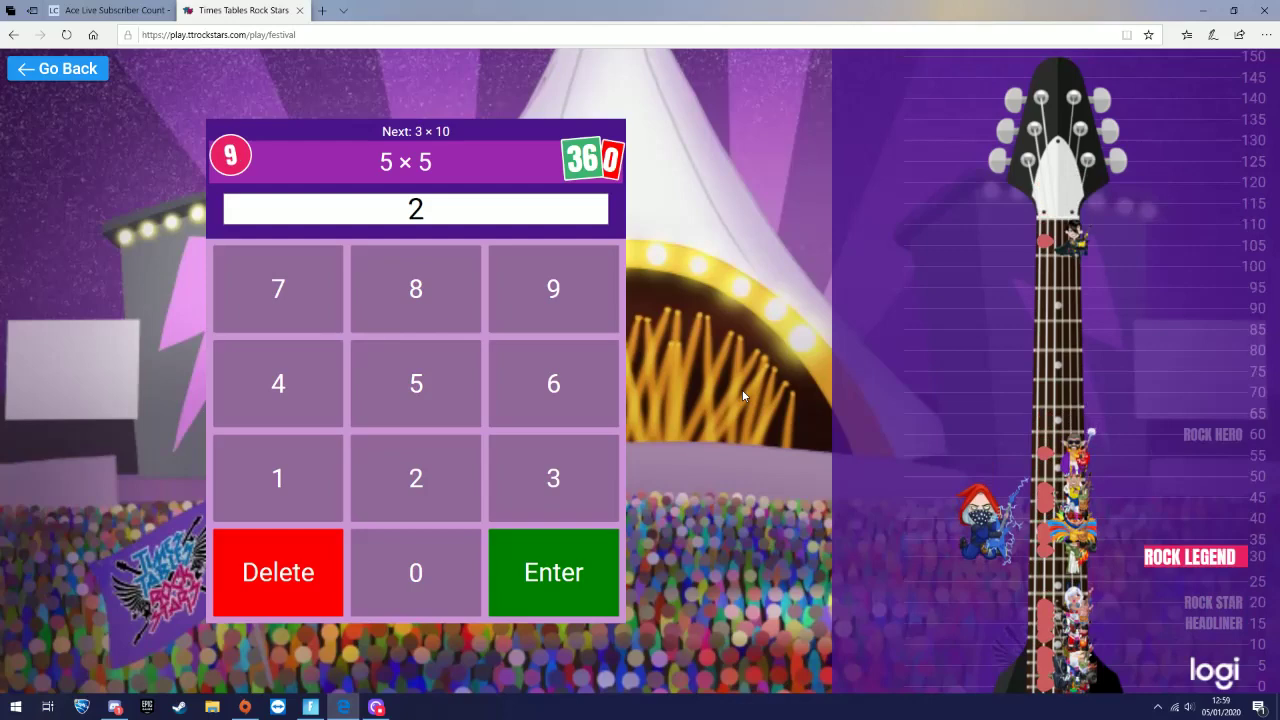
type("5")
type("3")
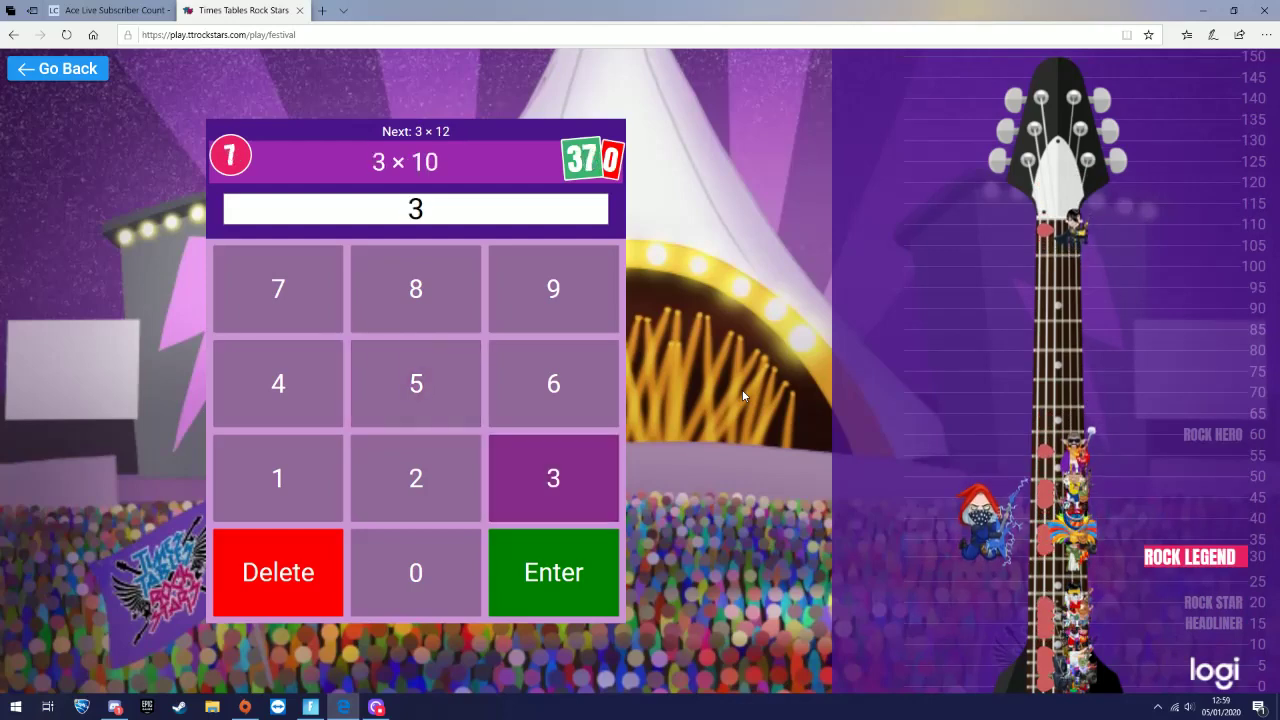
type("0")
type("36")
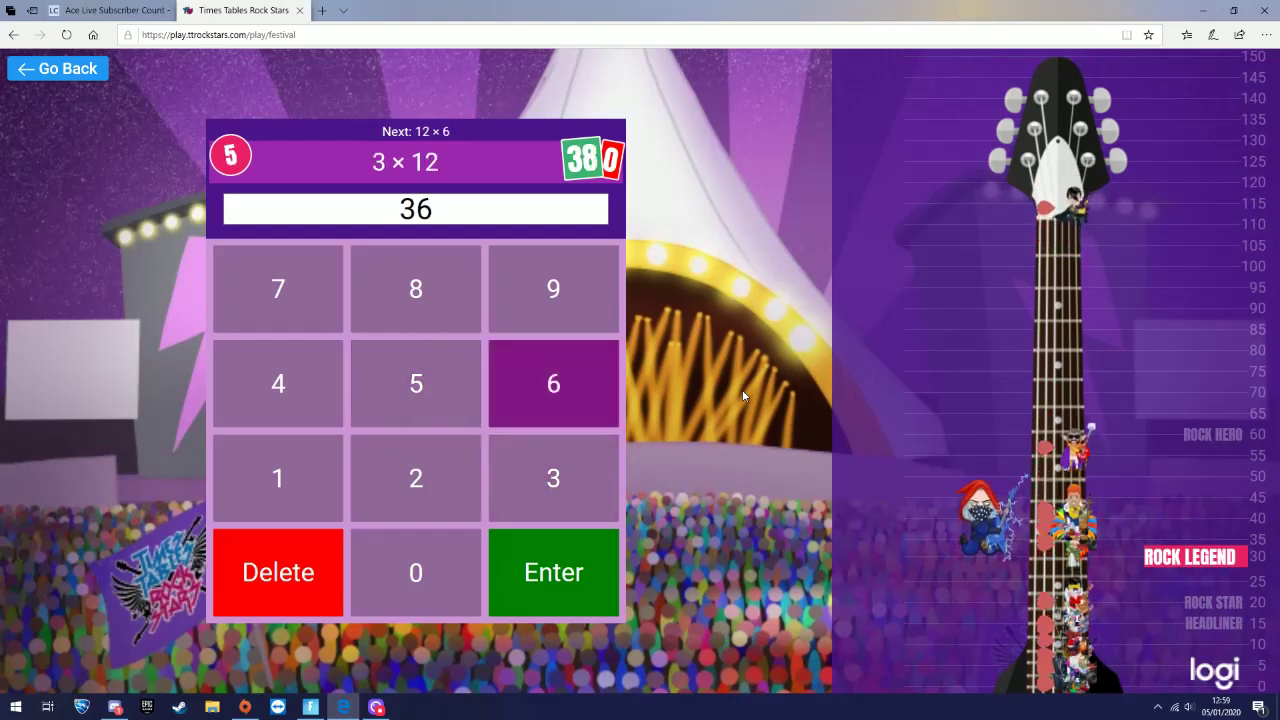
type("72")
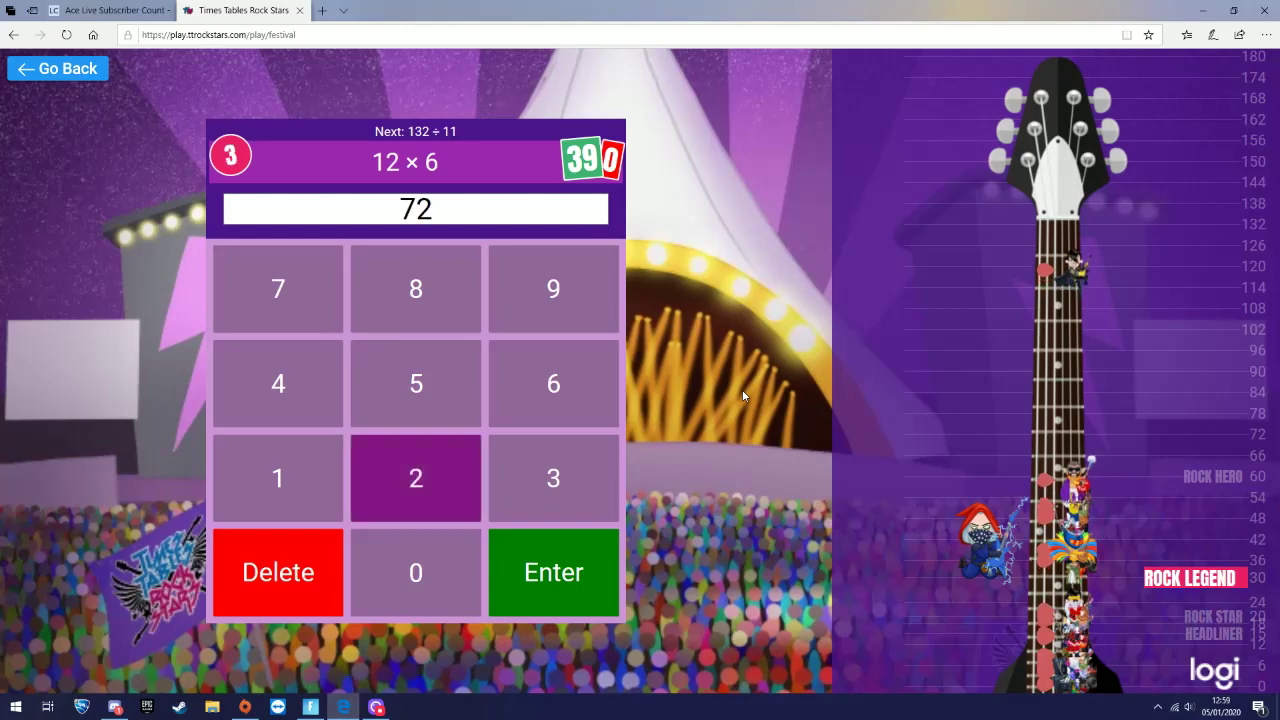
type("12")
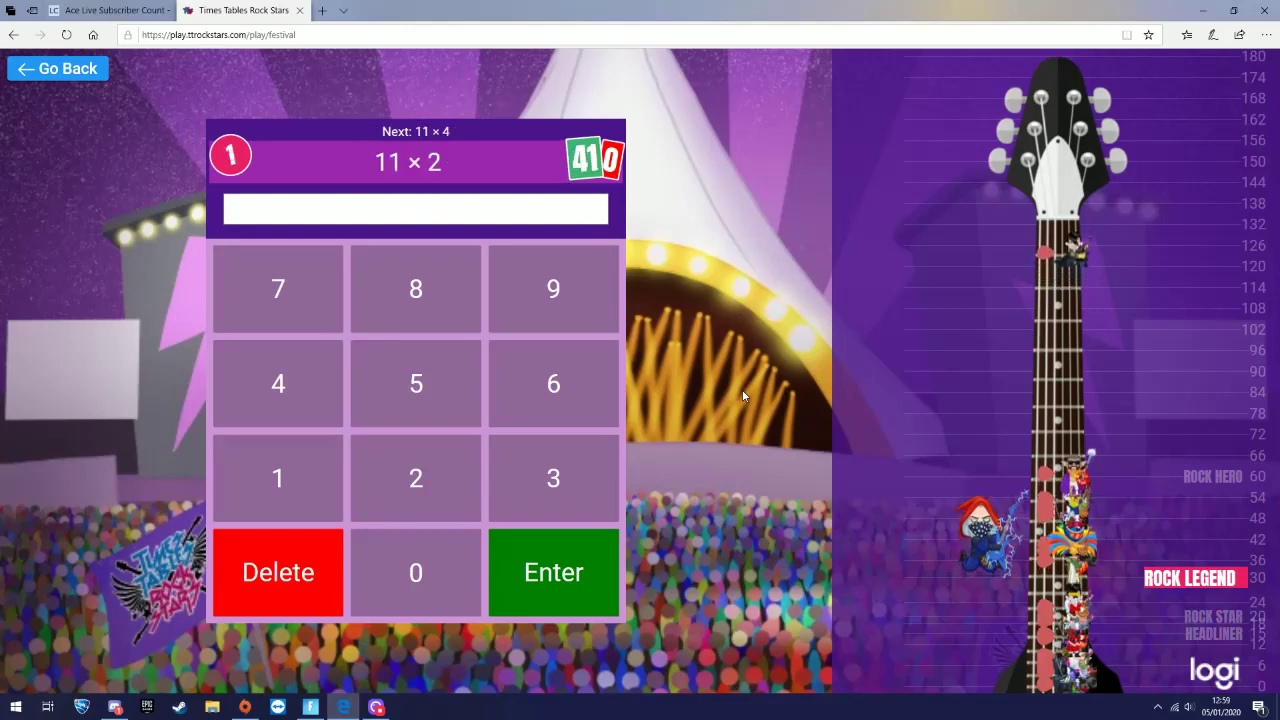
type("22")
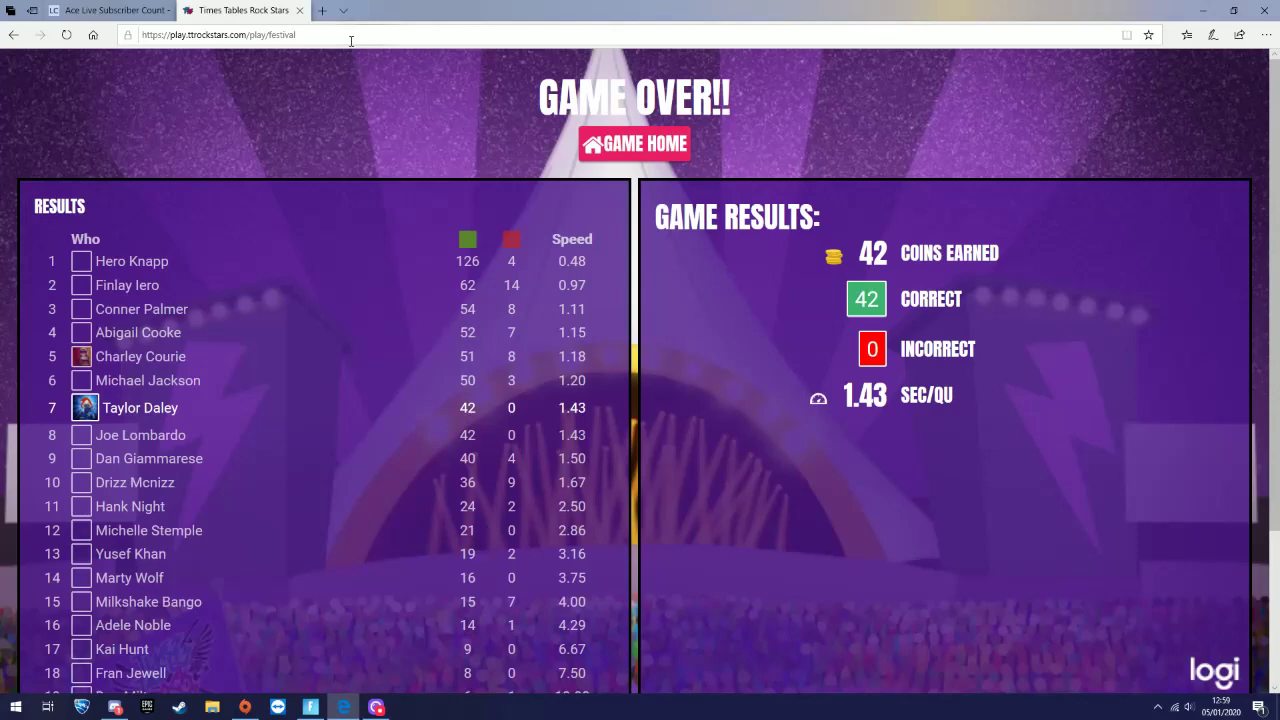
Return from the 42-correct results to Festival mode and start another game
left_click(612, 140)
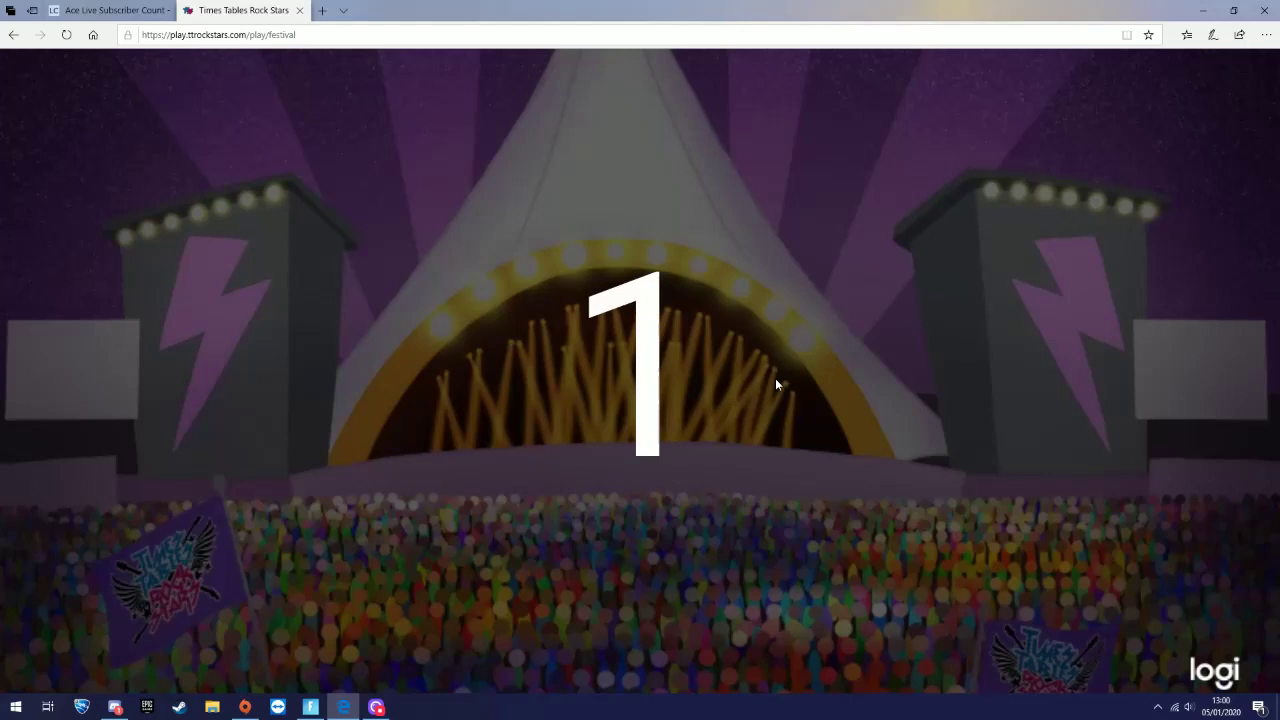
type("1")
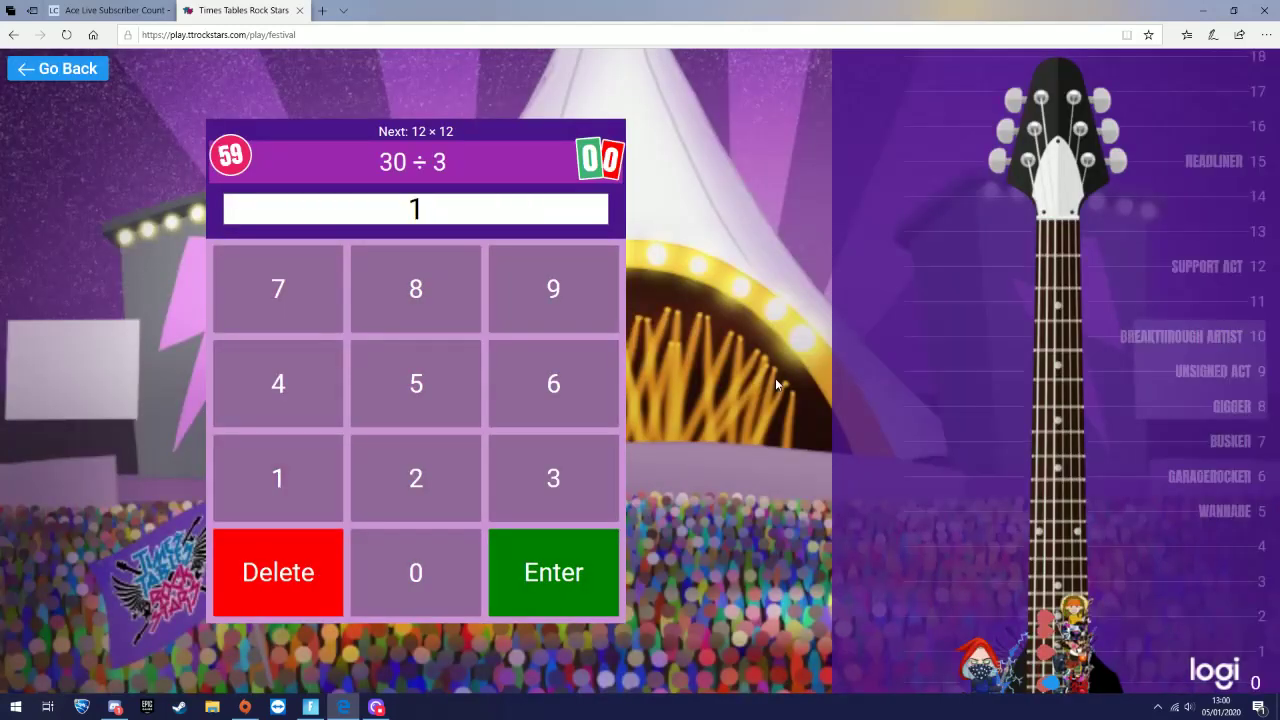
type("0")
Answer 30 ÷ 3, 12 × 12, 5 × 10, 7 × 2, 8 × 11 and 6 × 3
key("Return")
type("14")
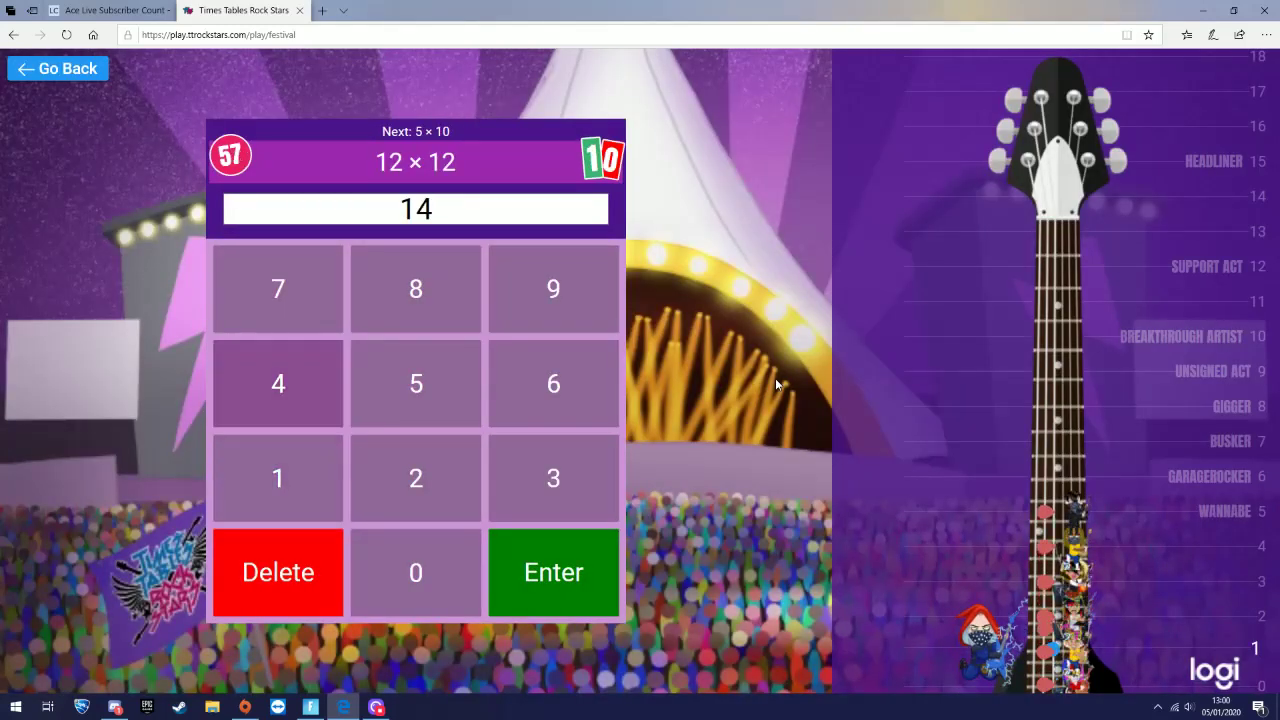
key("Return")
type("50")
key("Return")
type("14")
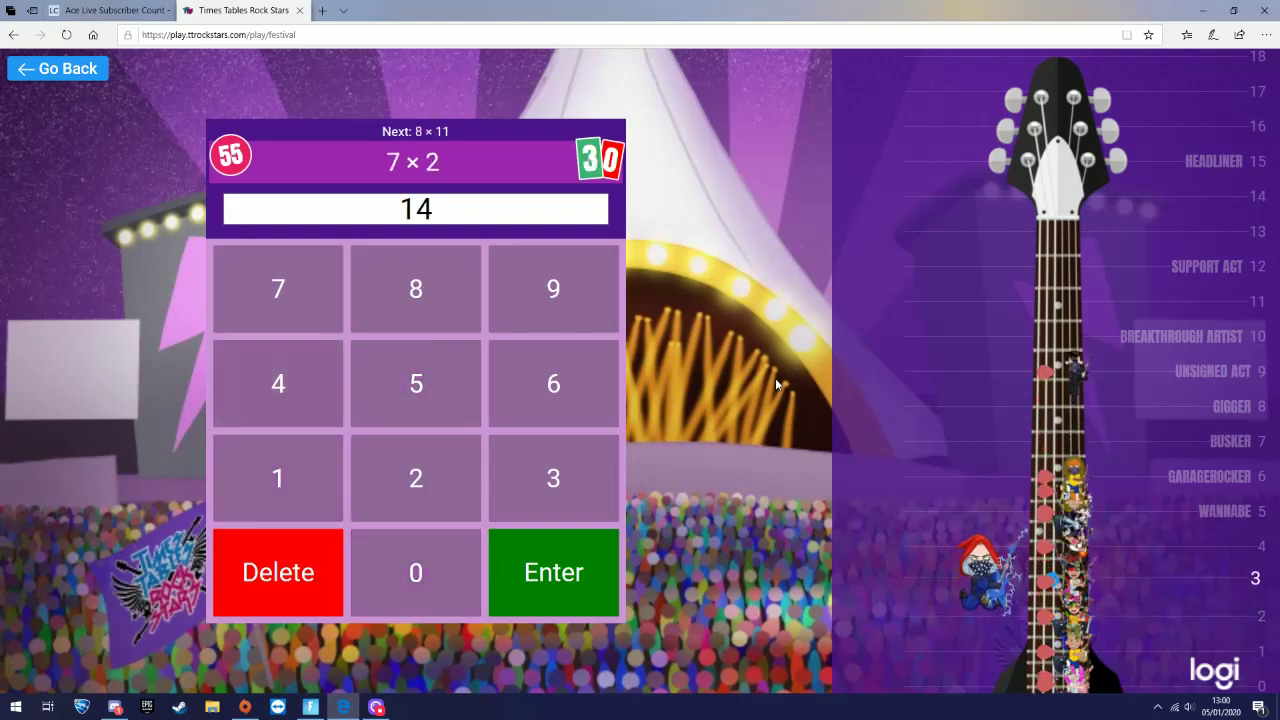
key("Return")
type("88")
key("Return")
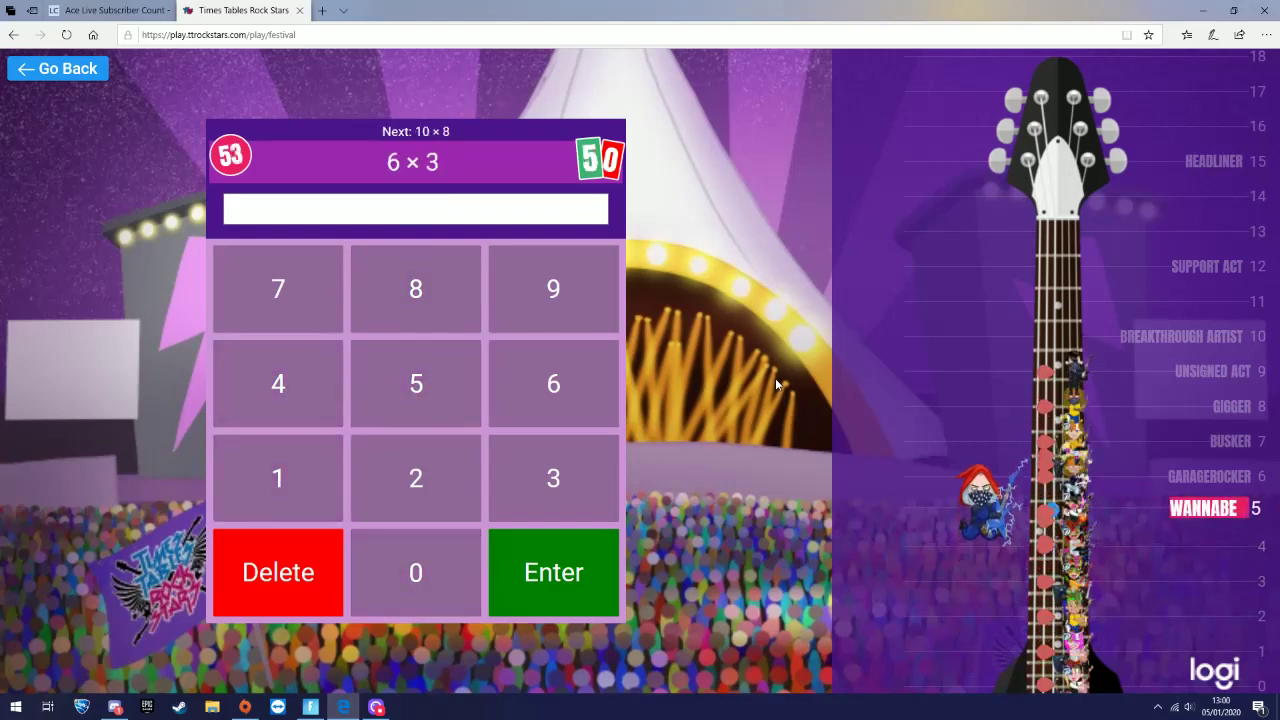
type("18")
key("Return")
type("80")
Answer 10 × 8, 5 × 9, 11 × 6, 2 × 6, 54 ÷ 9 and 11 × 12
key("Return")
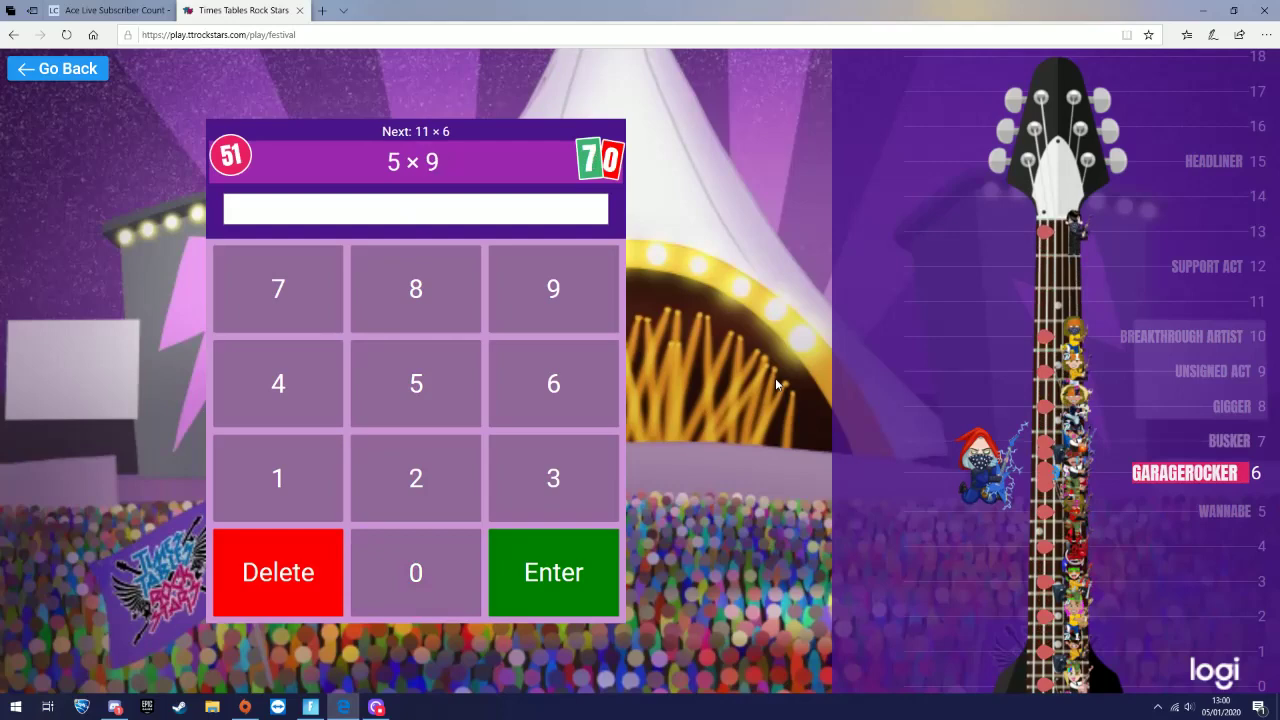
type("45")
key("Return")
type("66")
key("Return")
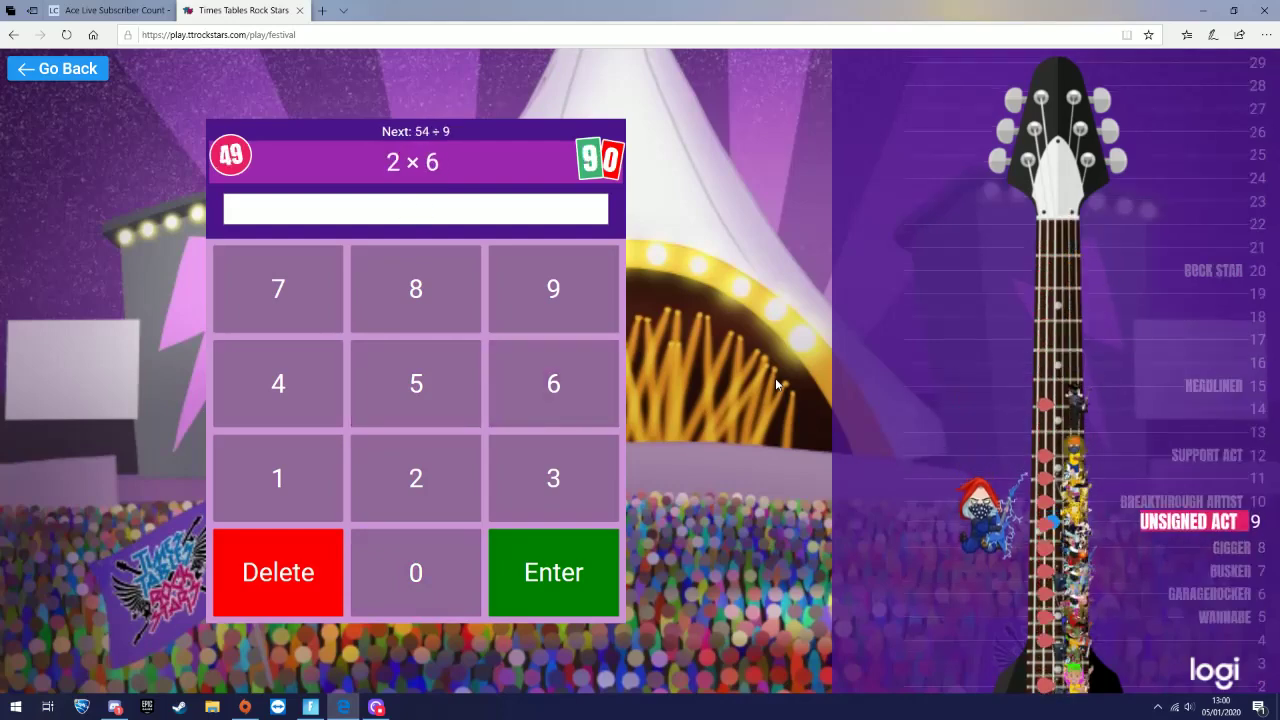
type("12")
key("Return")
type("6")
key("Return")
type("132")
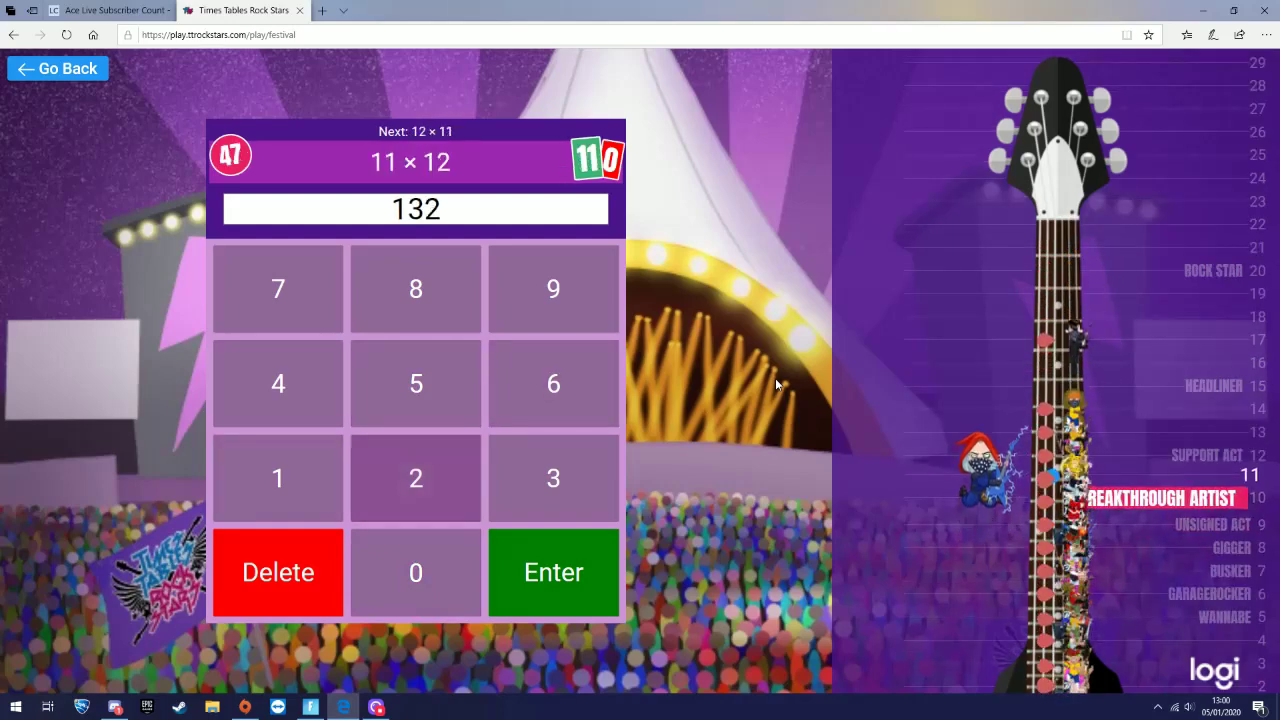
key("Return")
type("132")
Answer 12 × 11, 6 × 4, 2 × 12 and 10 × 7, then close the stray developer tools
key("Return")
type("24")
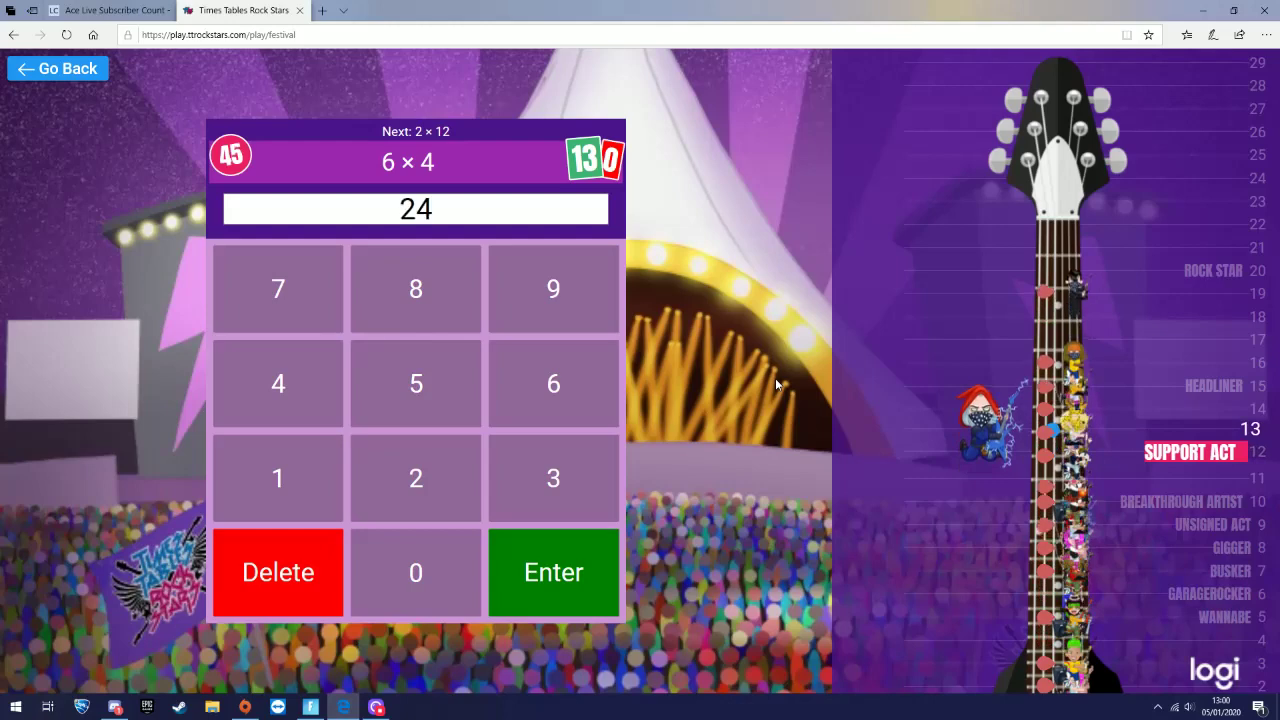
key("Return")
type("24")
key("Return")
type("70")
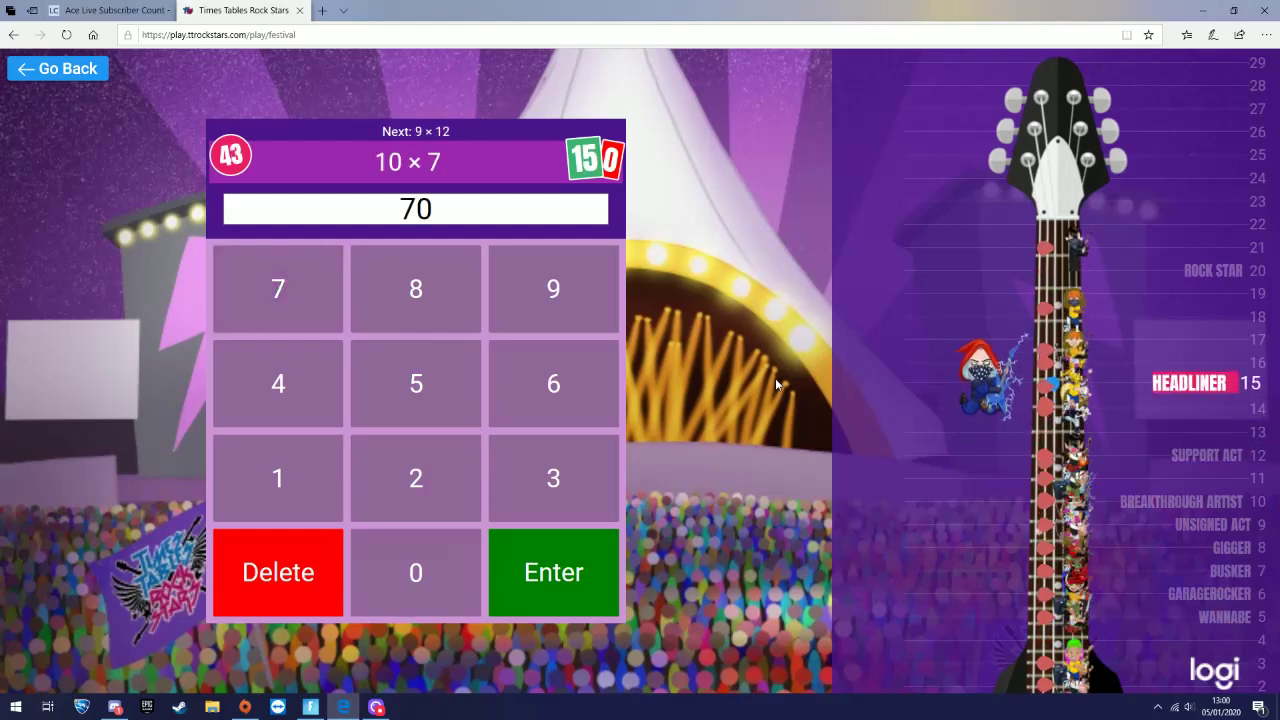
key("Return")
type("1088")
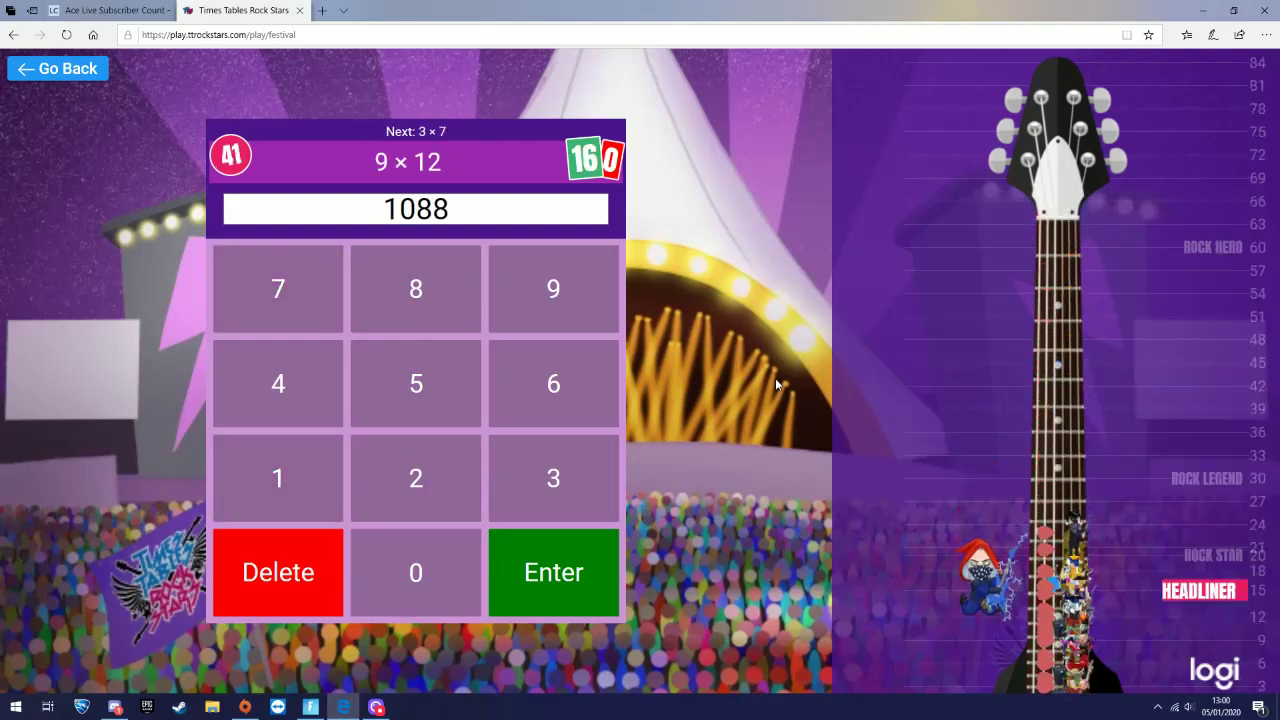
key("F12")
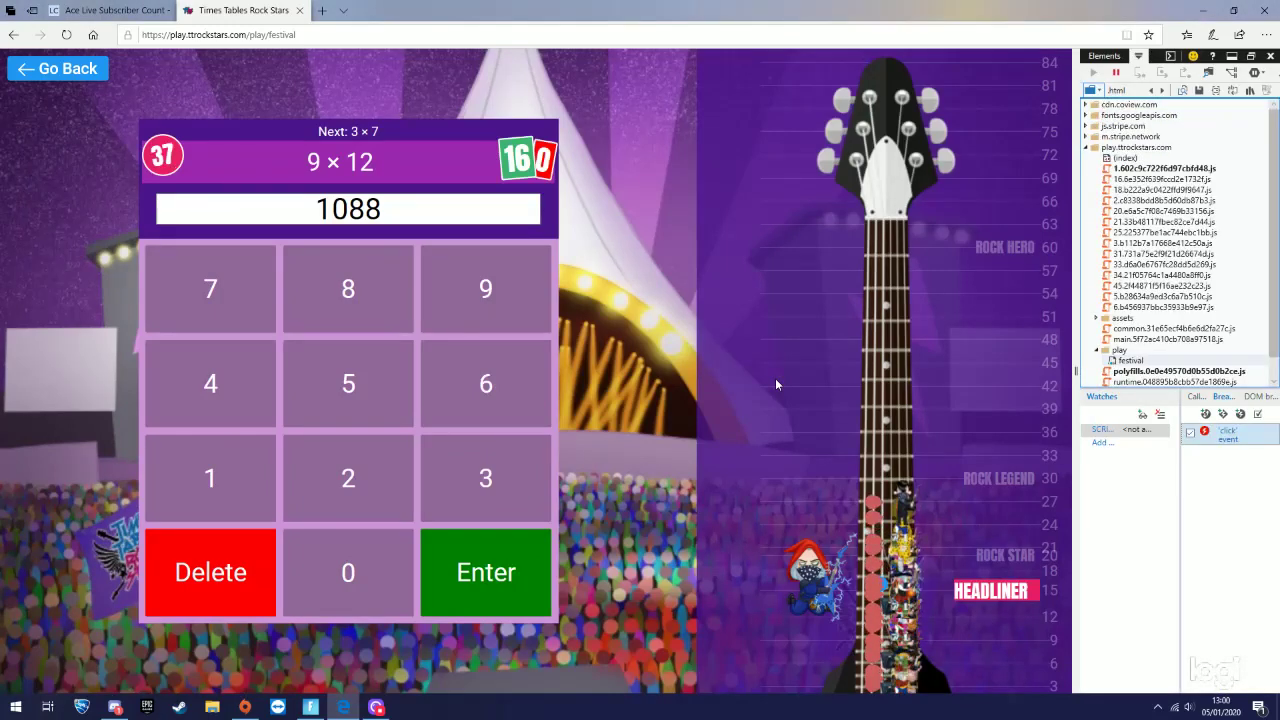
left_click(1270, 56)
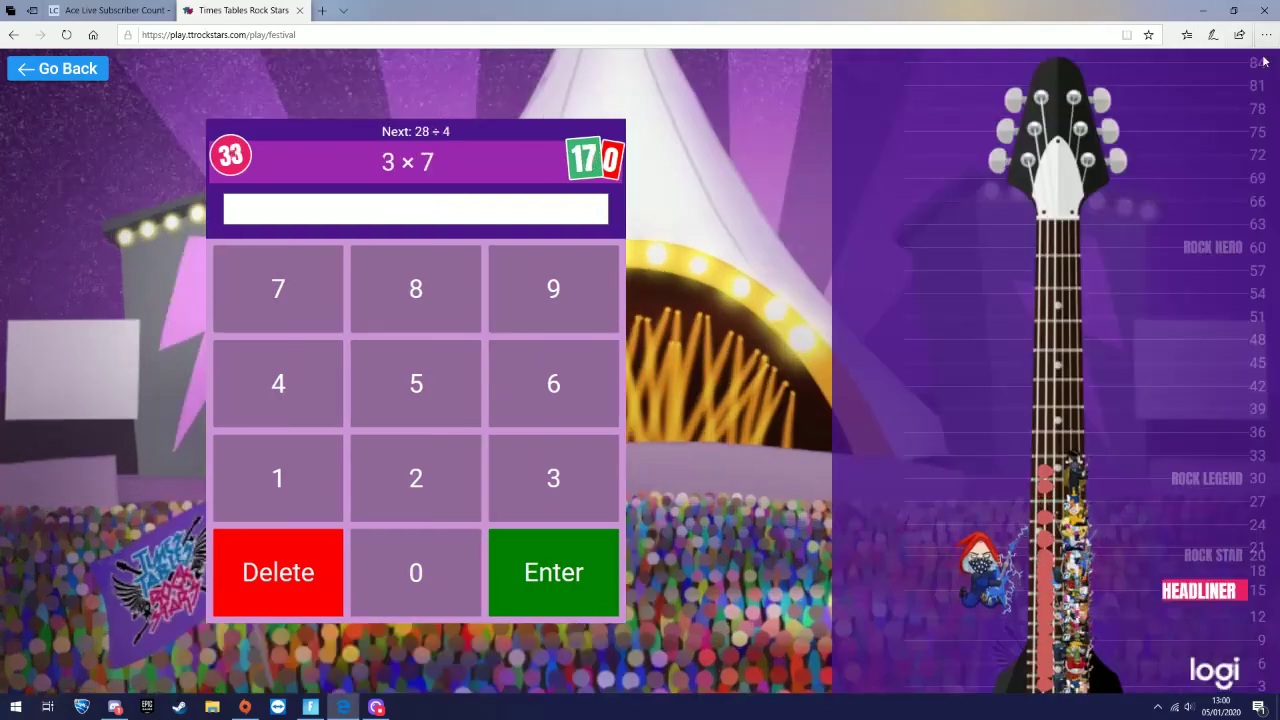
type("21")
Answer 3 × 7, 28 ÷ 4, 10 × 3, 5 × 8, 8 × 8, 36 ÷ 9, 20 ÷ 2 and 4 × 10
key("Return")
type("2")
key("Return")
type("30")
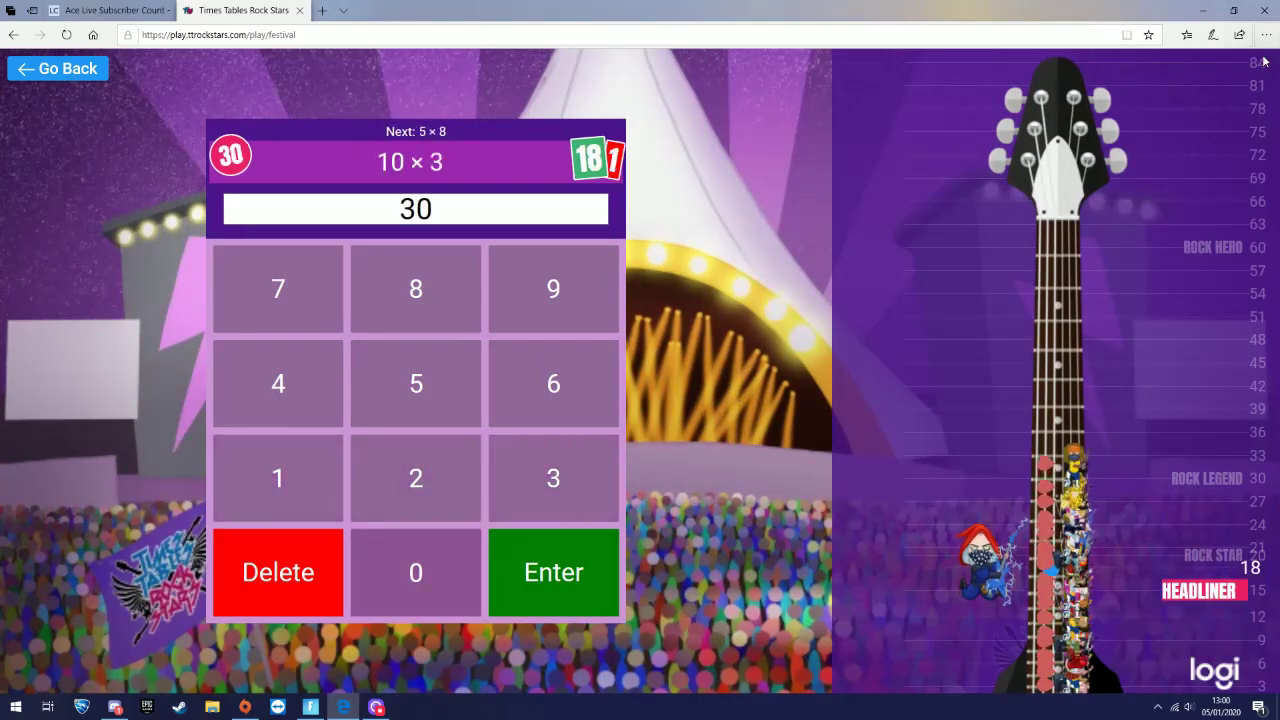
key("Return")
type("40")
key("Return")
type("64")
key("Return")
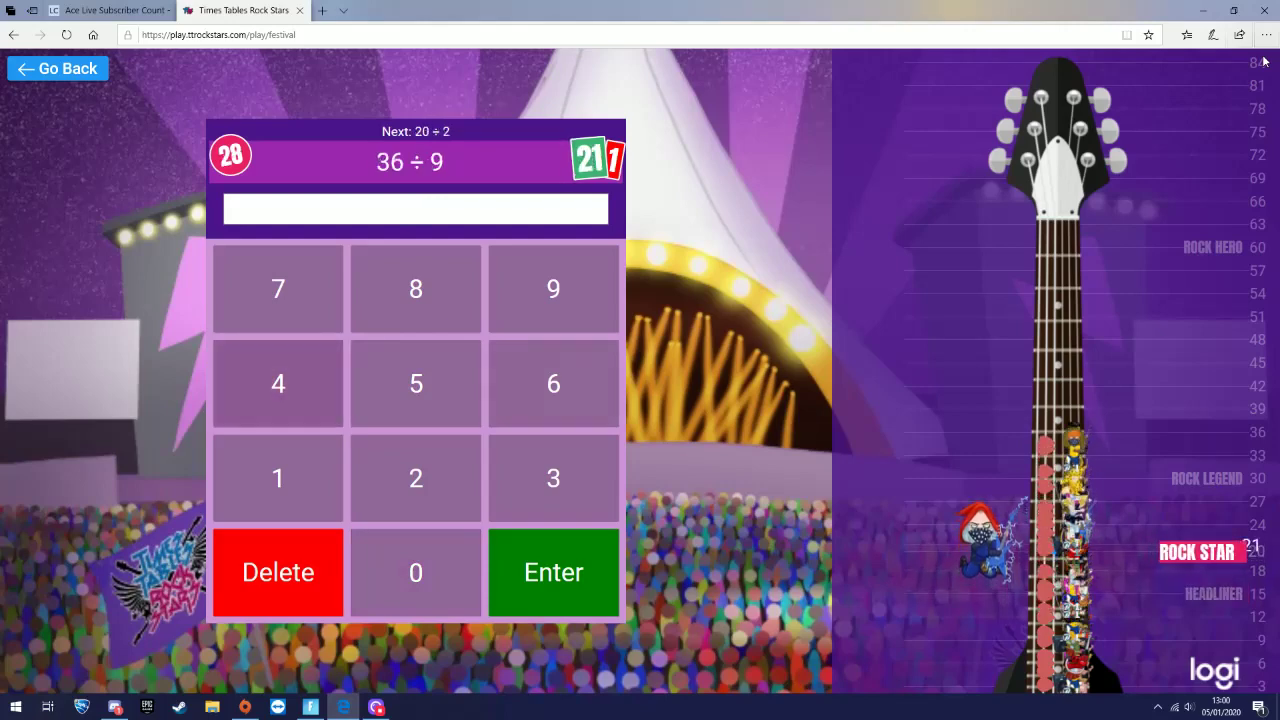
type("4")
key("Return")
type("10")
key("Return")
type("4")
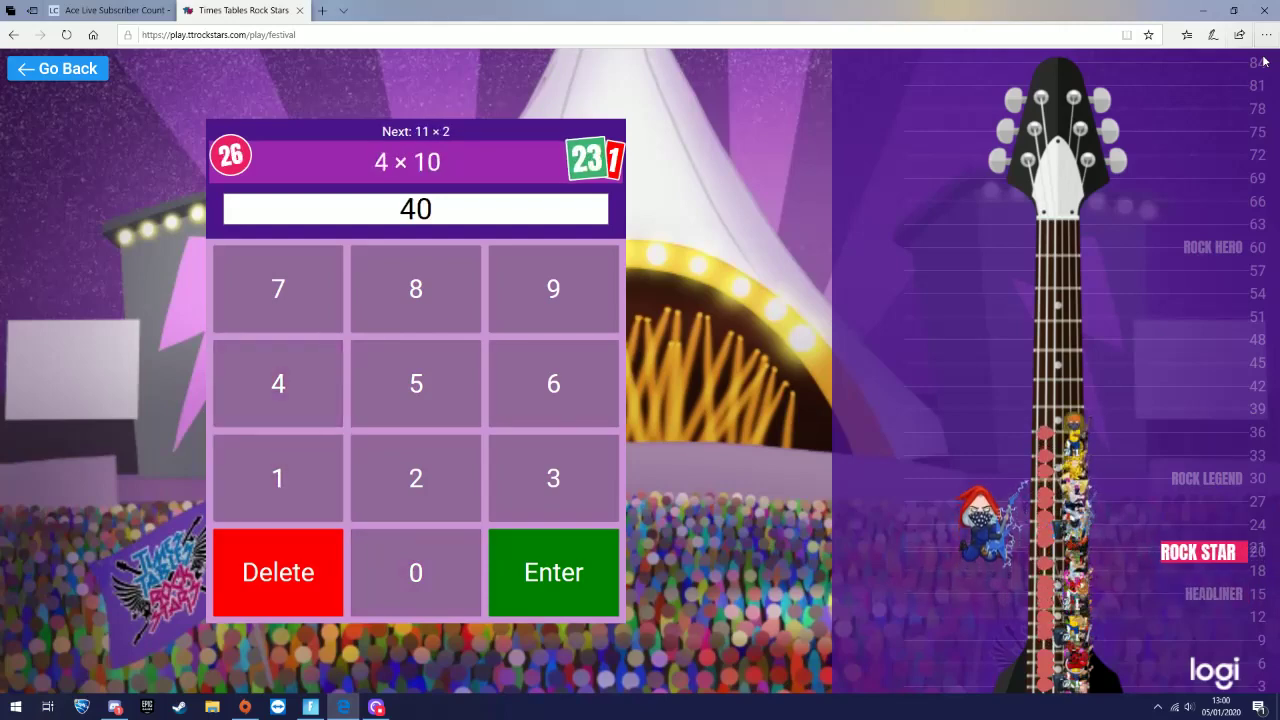
key("Return")
type("22")
Answer 11 × 2, 4 × 2, 5 × 5, 16 ÷ 4, 9 × 6, 10 × 3 and 4 × 3
key("Return")
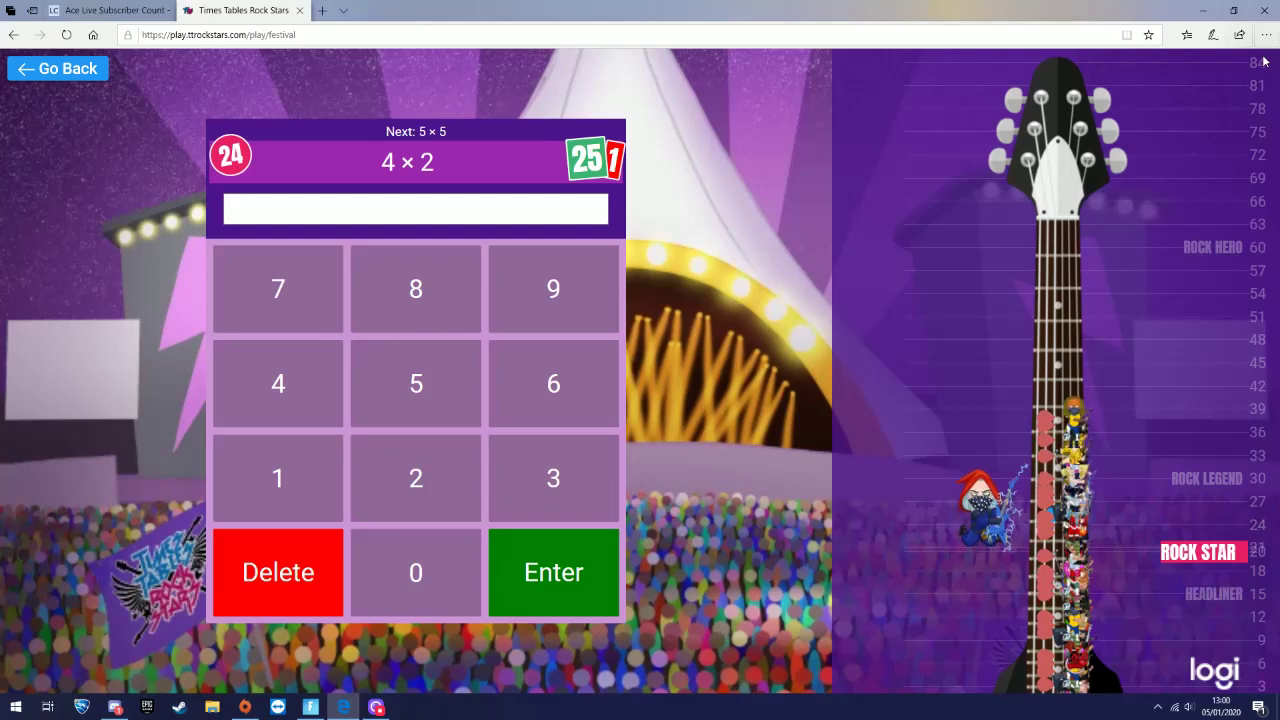
type("8")
key("Return")
type("25")
key("Return")
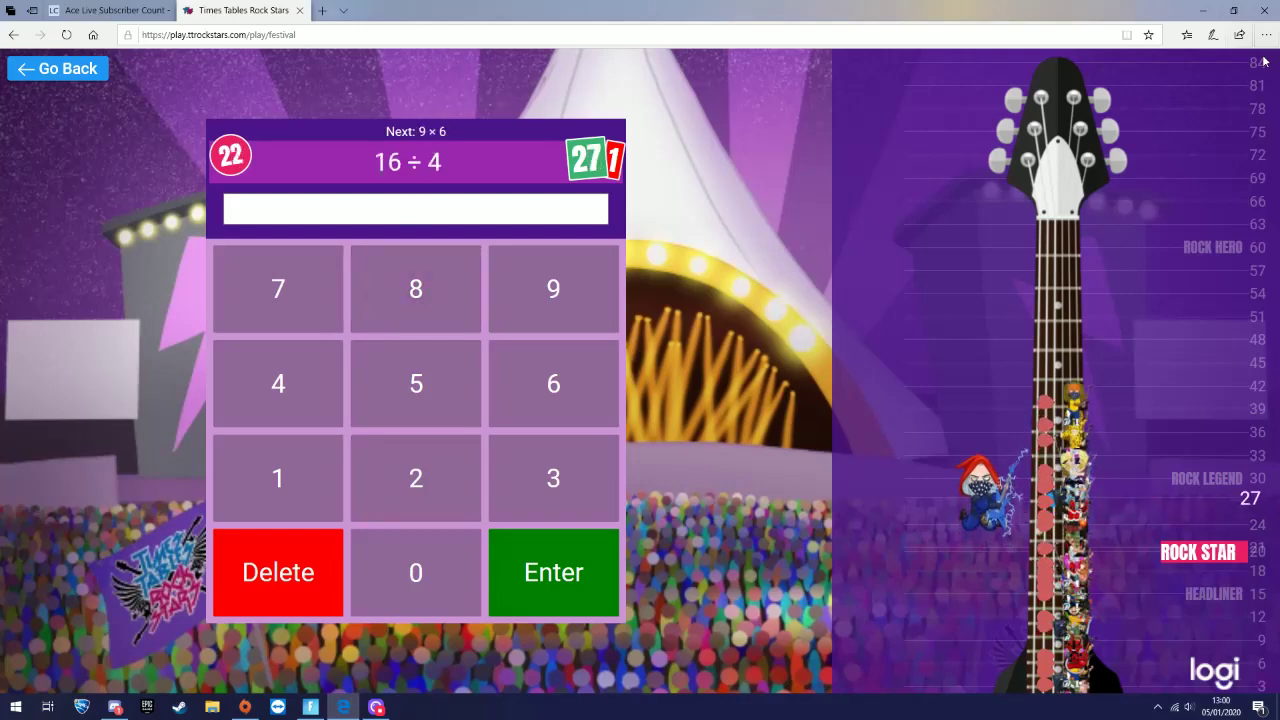
type("4")
key("Return")
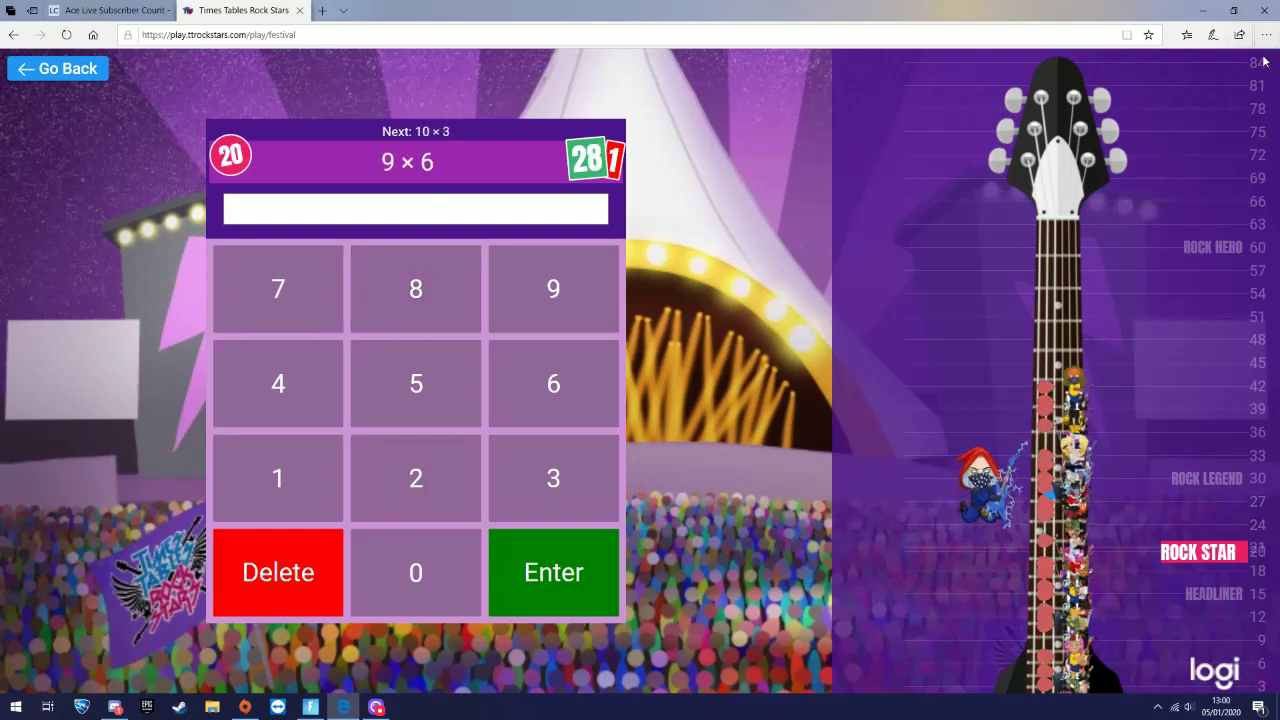
type("54")
key("Return")
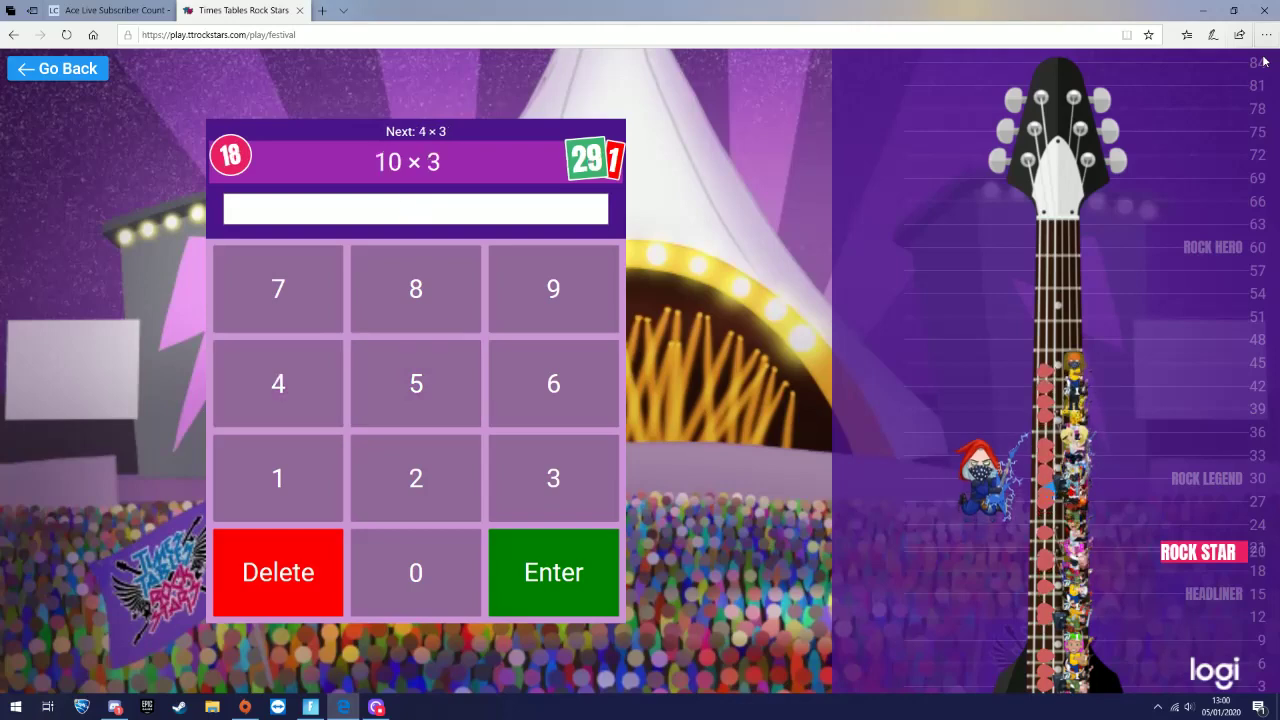
type("30")
key("Return")
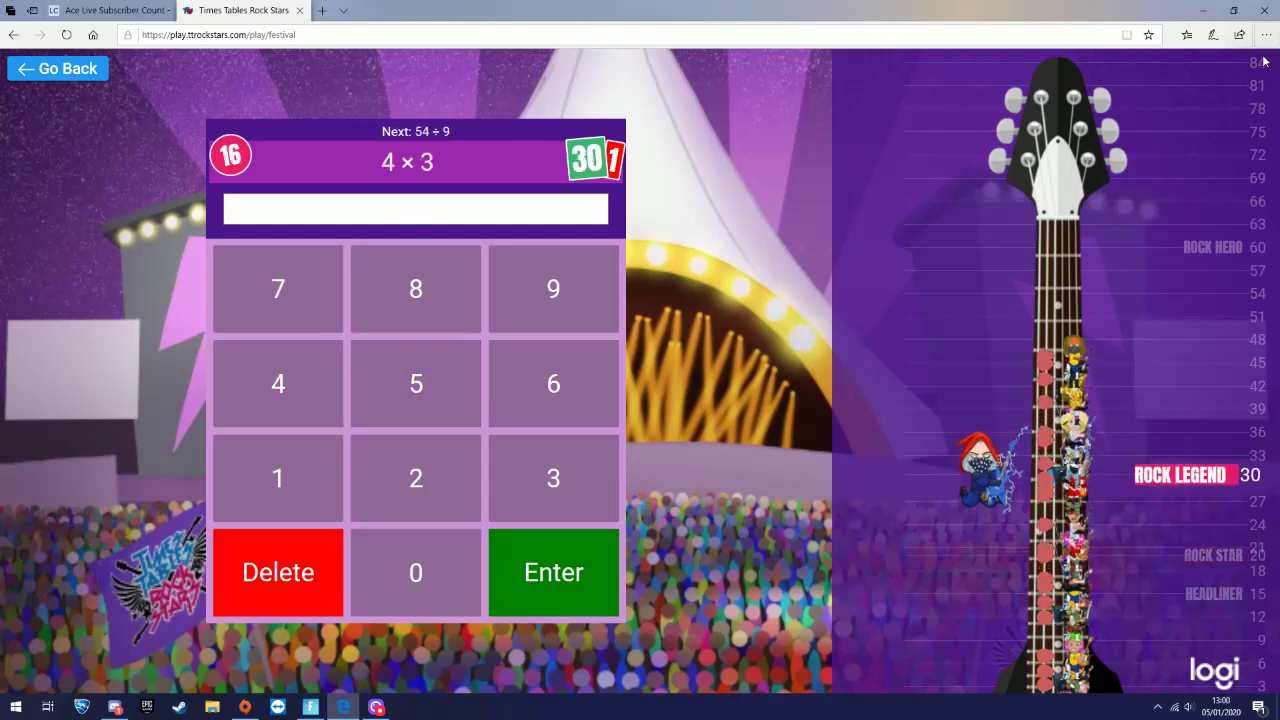
type("2")
key("Return")
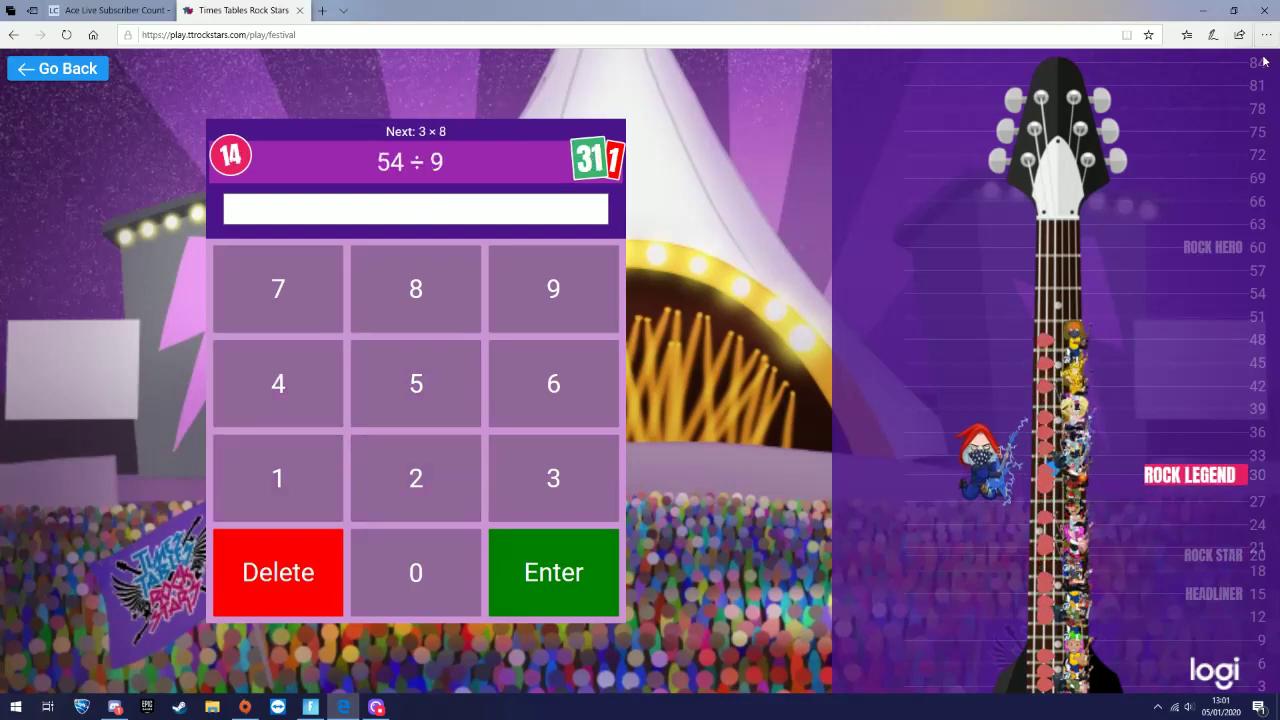
type("7")
Answer 54 ÷ 9, 3 × 8, 3 × 2, 6 × 5, 48 ÷ 4, 24 ÷ 3 and 4 × 3
key("Return")
type("24")
key("Return")
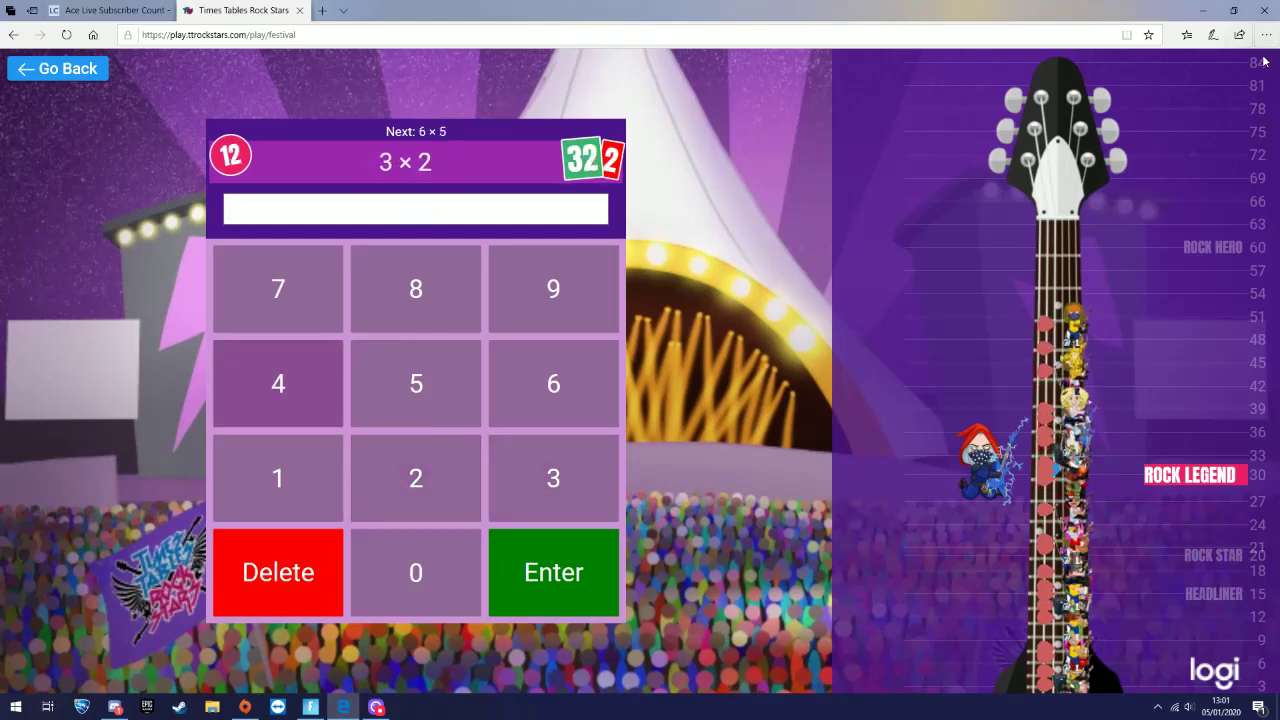
type("6")
key("Return")
type("30")
key("Return")
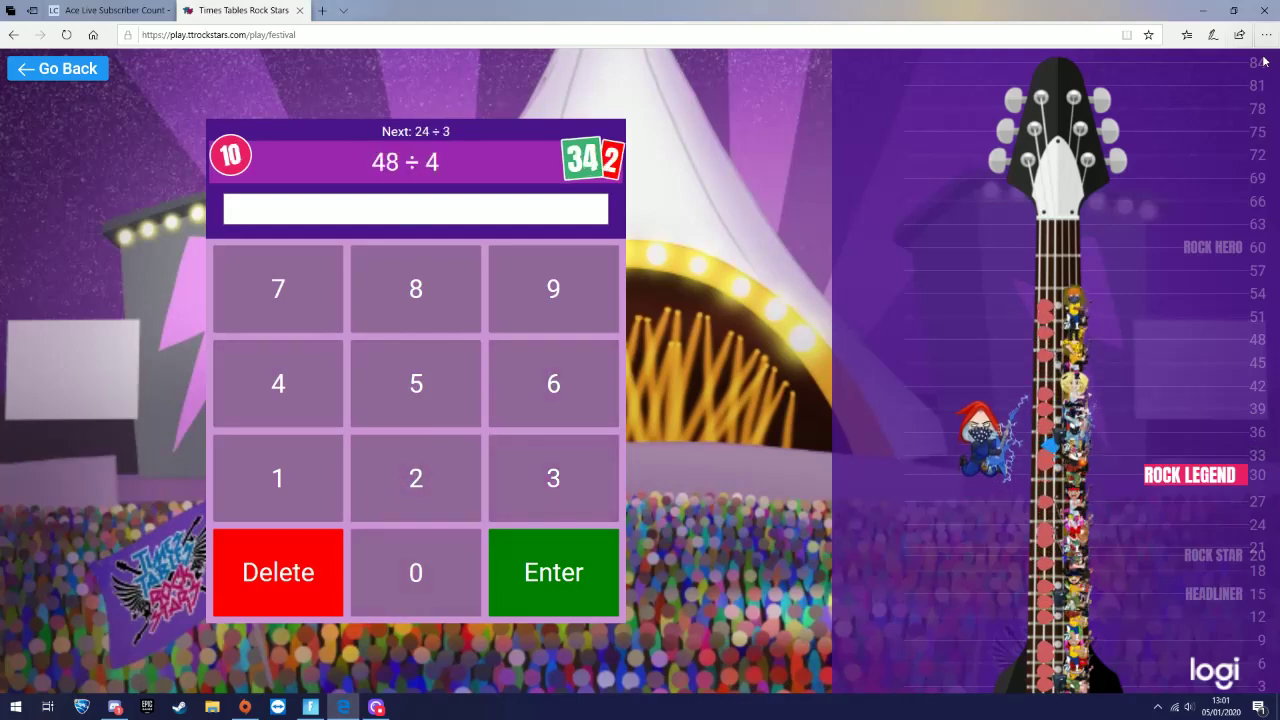
type("12")
key("Return")
type("8")
key("Return")
type("12")
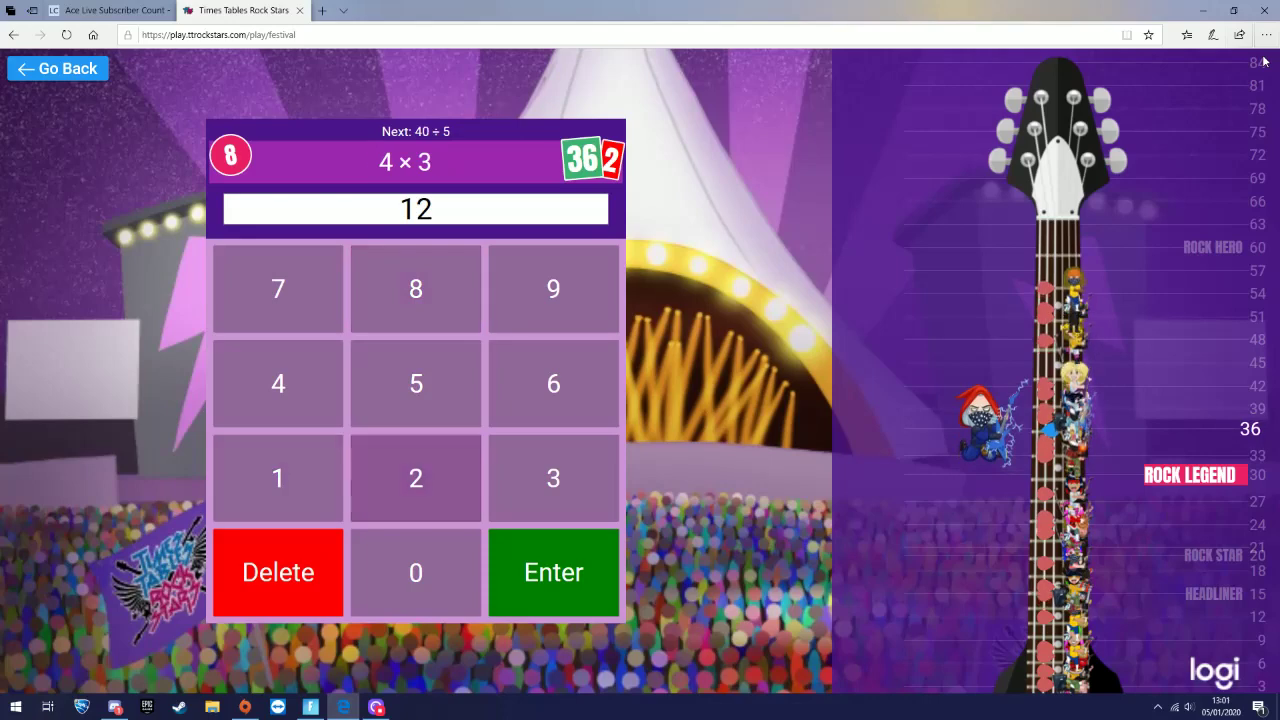
key("Return")
type("12")
Answer 40 ÷ 5 through 4 × 10, then leave the 41-correct Game Over results
key("Return")
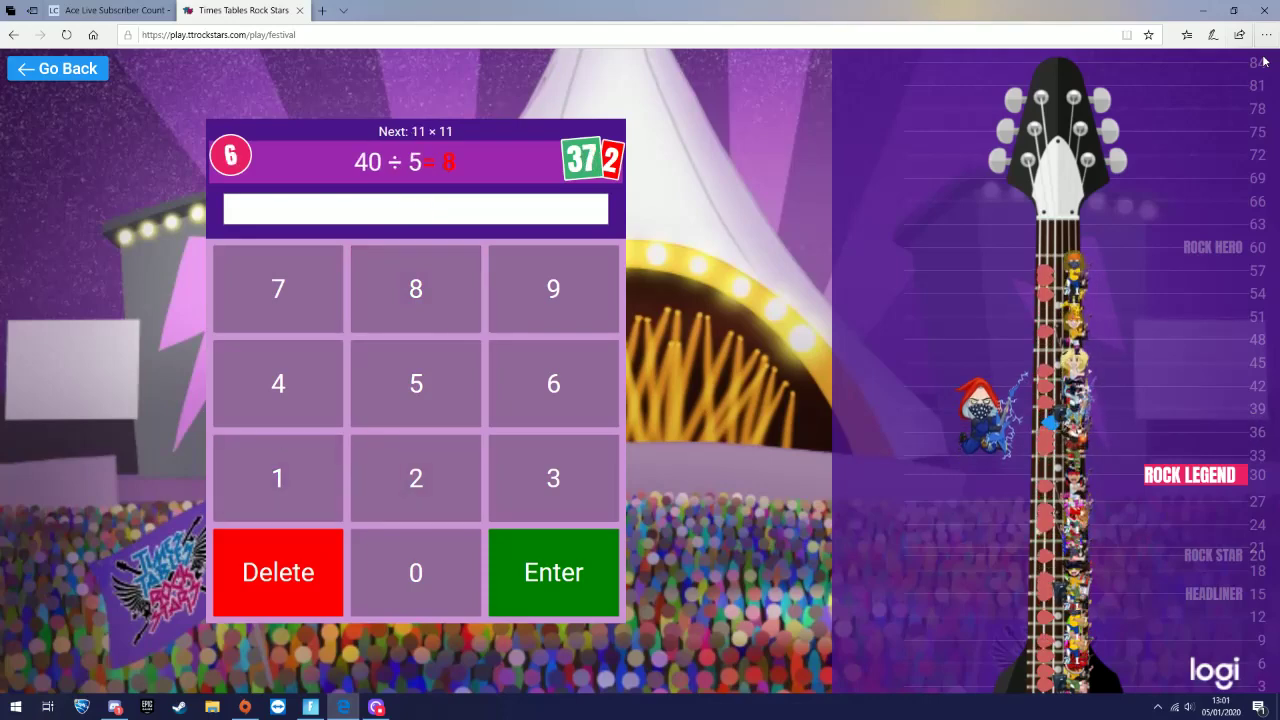
type("121")
key("Return")
type("64")
key("Return")
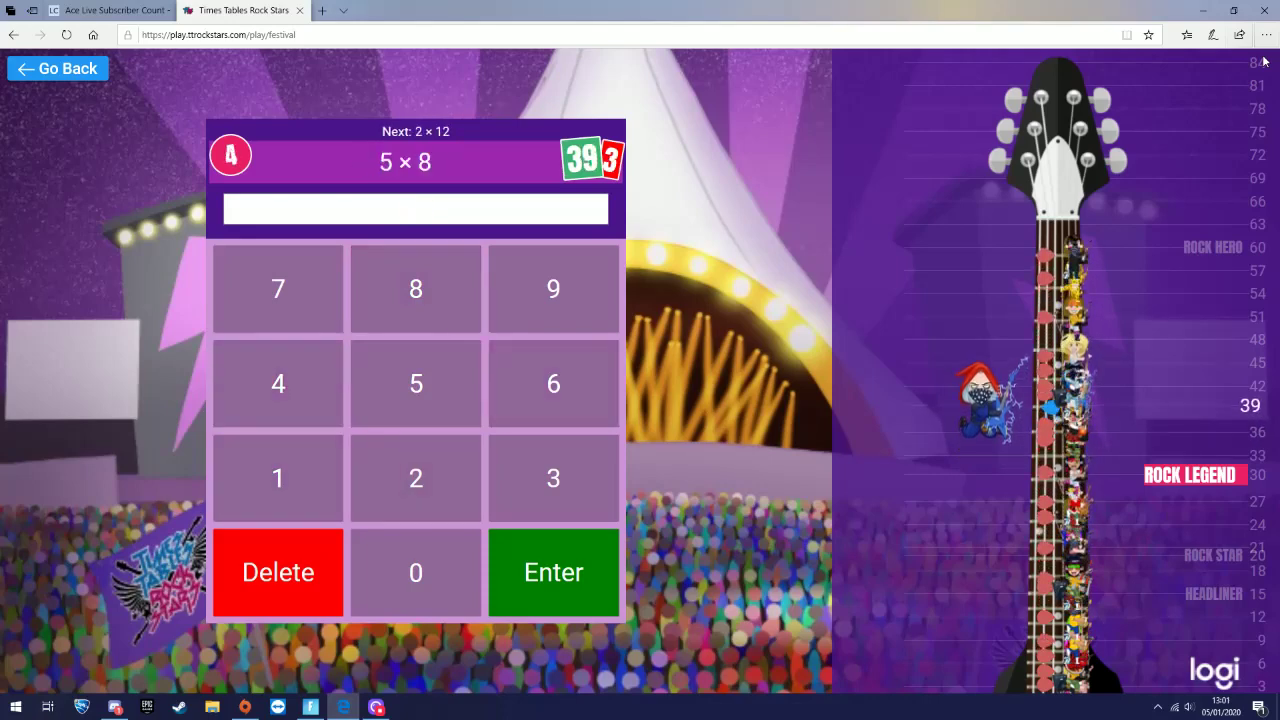
type("40")
key("Return")
type("2")
key("Return")
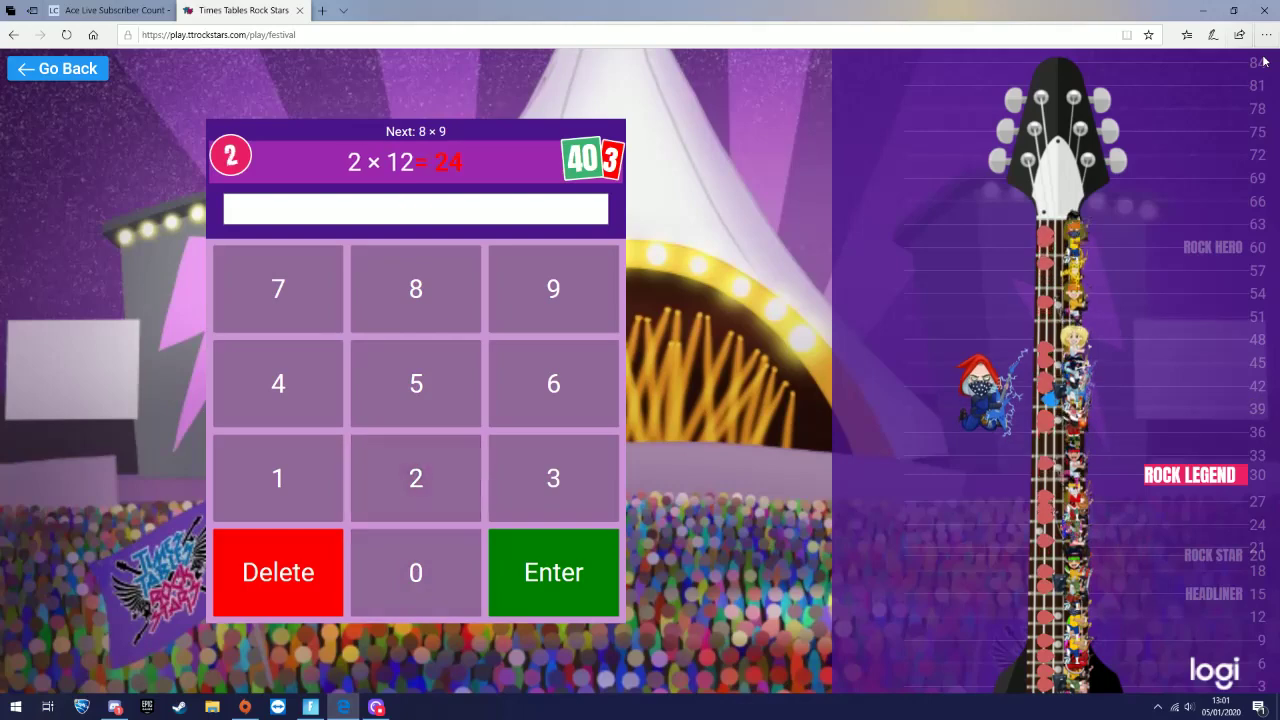
type("72")
key("Return")
type("4")
key("Return")
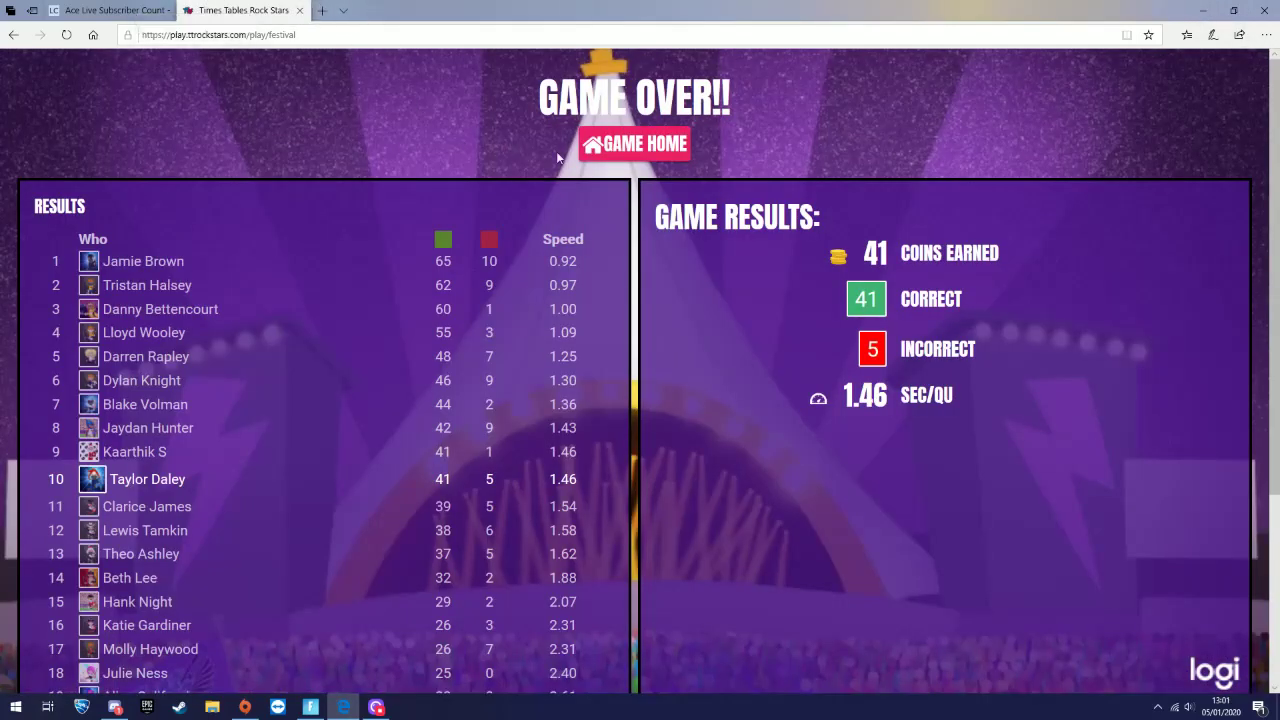
left_click(622, 142)
left_click(107, 8)
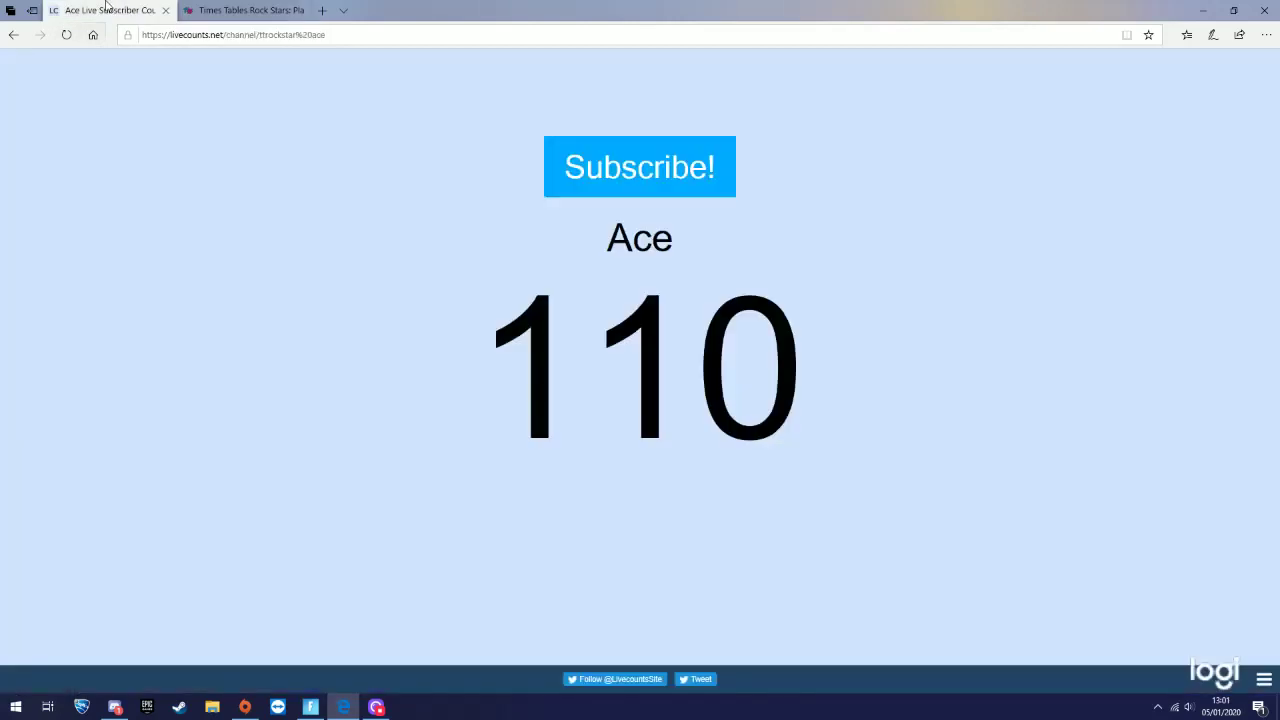